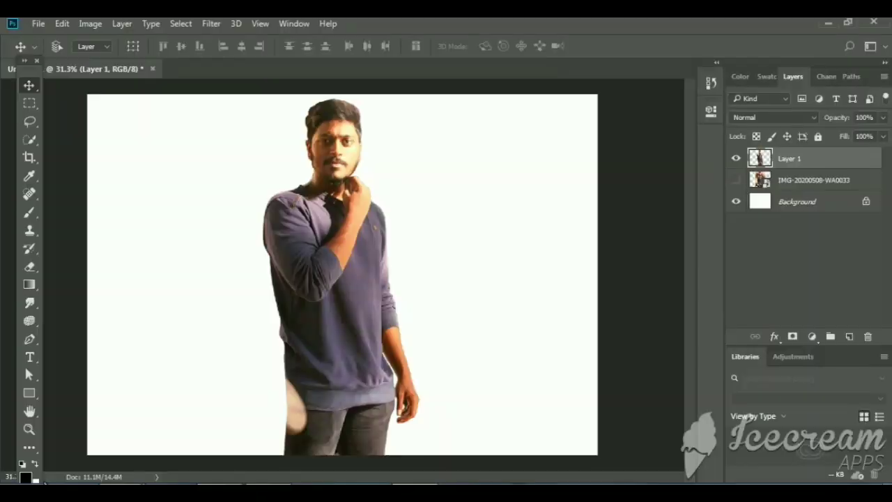
# Set the Pen tool to Shape mode with no fill
pyautogui.click(29, 340)
pyautogui.click(73, 46)
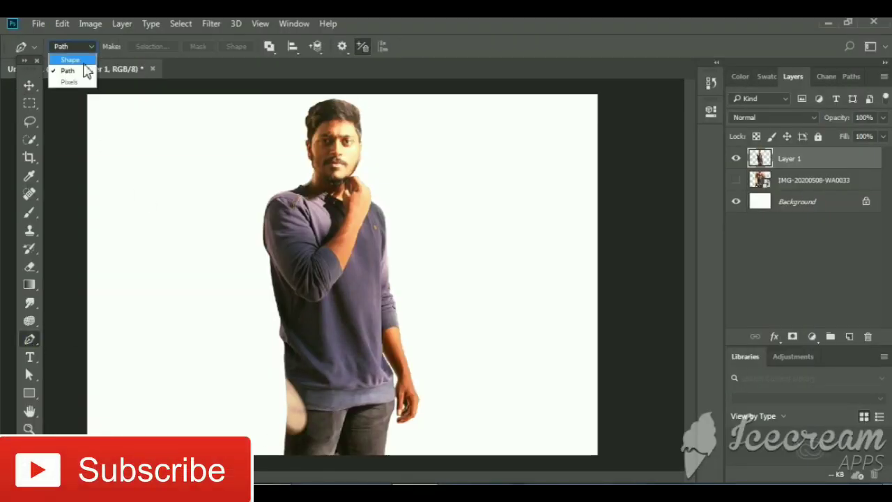
pyautogui.click(128, 46)
pyautogui.click(71, 71)
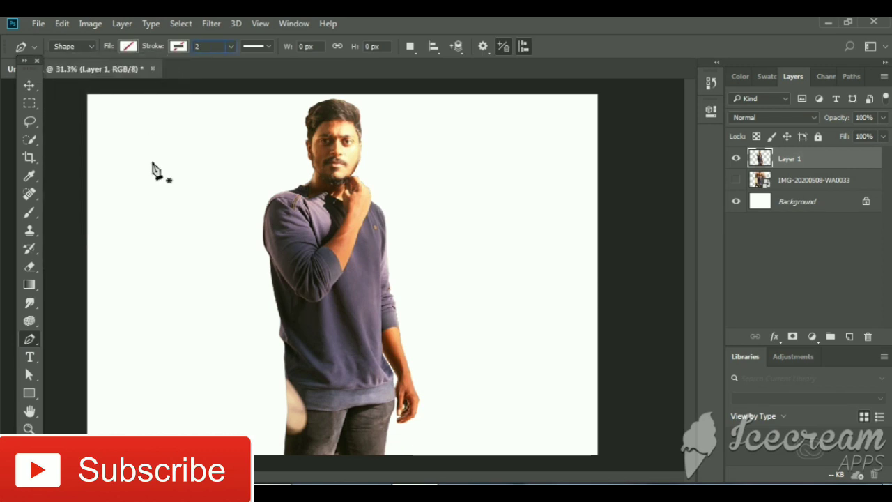
# Zoom in, place a curved anchor on the collar, and undo the stray anchor
pyautogui.scroll(2, 302, 412)
pyautogui.scroll(3, 329, 418)
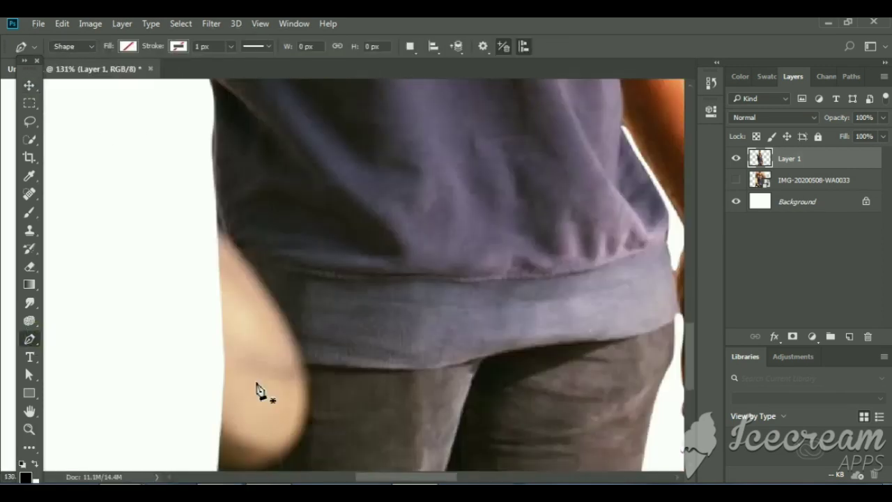
pyautogui.scroll(5, 189, 215)
pyautogui.scroll(5, 279, 239)
pyautogui.scroll(2, 309, 285)
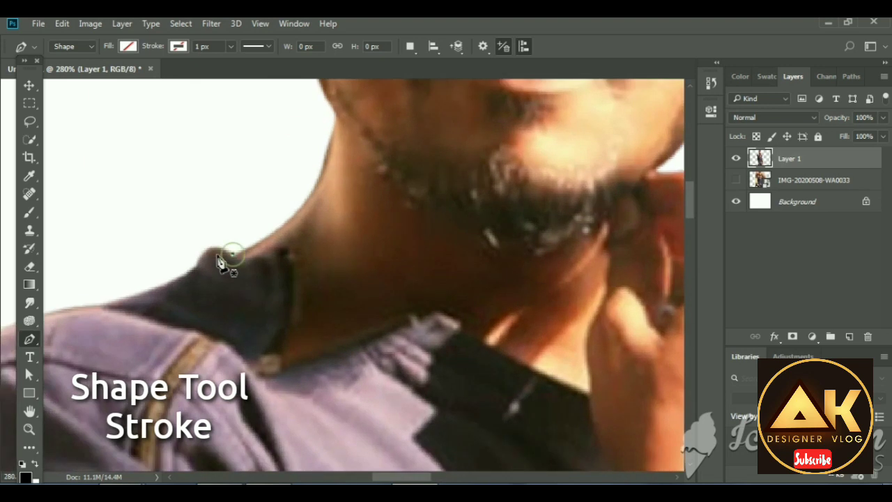
pyautogui.moveTo(199, 259); pyautogui.dragTo(185, 286)
pyautogui.hscroll(-1, 239, 279)
pyautogui.click(62, 23)
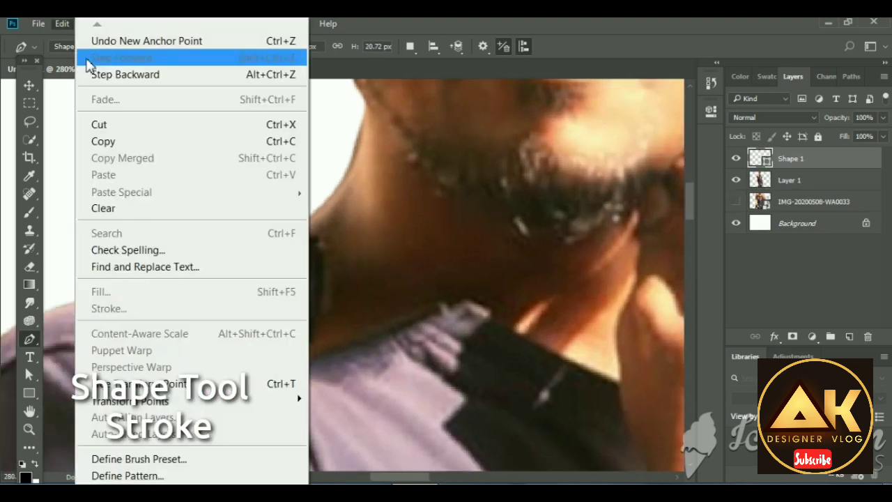
pyautogui.click(87, 74)
pyautogui.hotkey('ctrl', 'alt', 'z')
# Give the shape a black stroke 3 px wide
pyautogui.click(179, 46)
pyautogui.click(127, 120)
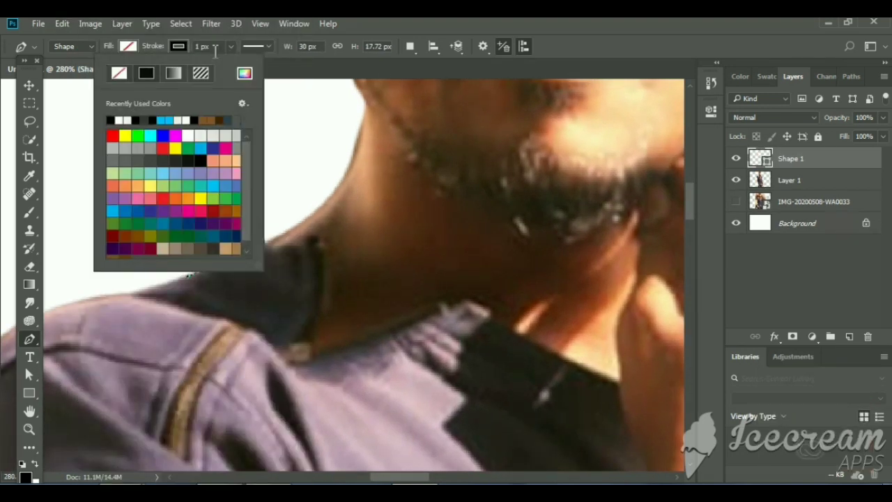
pyautogui.click(209, 46)
pyautogui.write('3')
pyautogui.press('Return')
# Resume the Pen path and trace curved anchors down the arm edge
pyautogui.press('v')
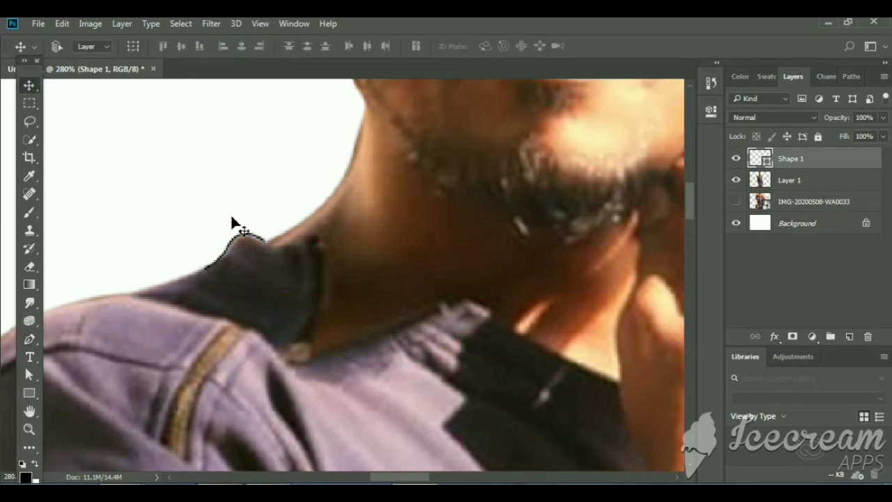
pyautogui.press('p')
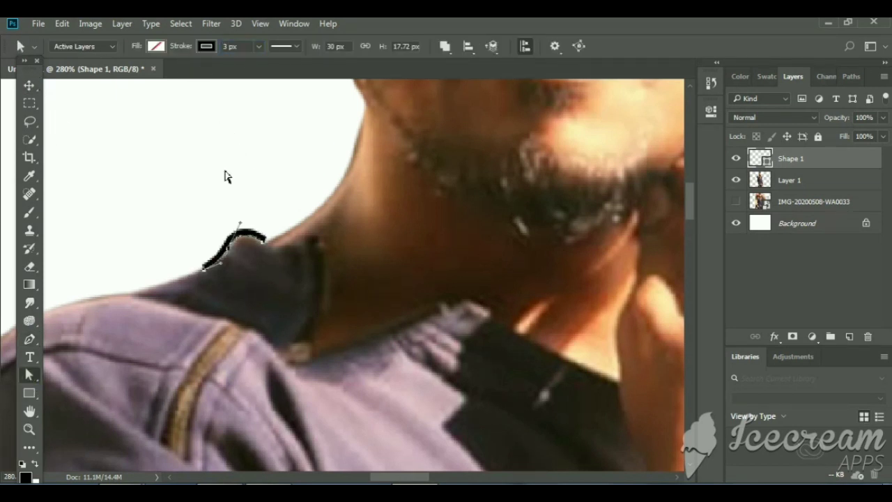
pyautogui.moveTo(205, 284); pyautogui.dragTo(328, 202)
pyautogui.moveTo(189, 243); pyautogui.dragTo(213, 205)
pyautogui.scroll(-3, 179, 328)
pyautogui.scroll(-3, 187, 257)
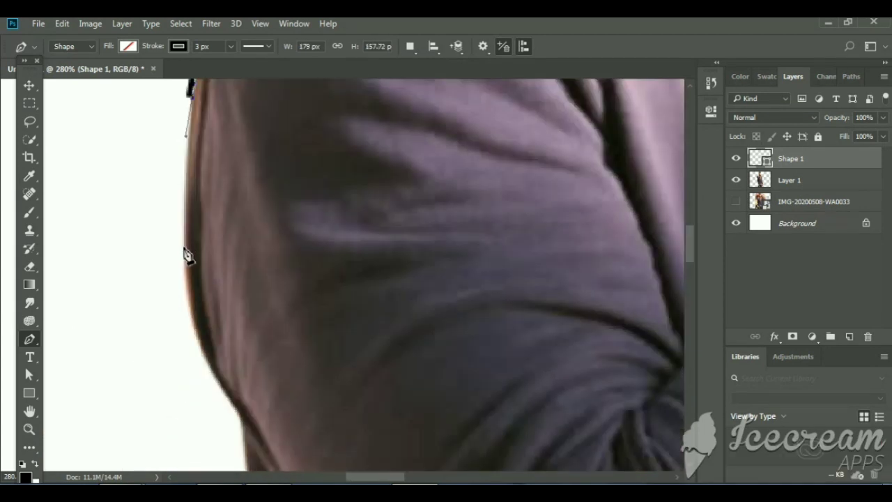
pyautogui.moveTo(187, 257); pyautogui.dragTo(191, 300)
pyautogui.scroll(-5, 198, 279)
pyautogui.scroll(-3, 216, 279)
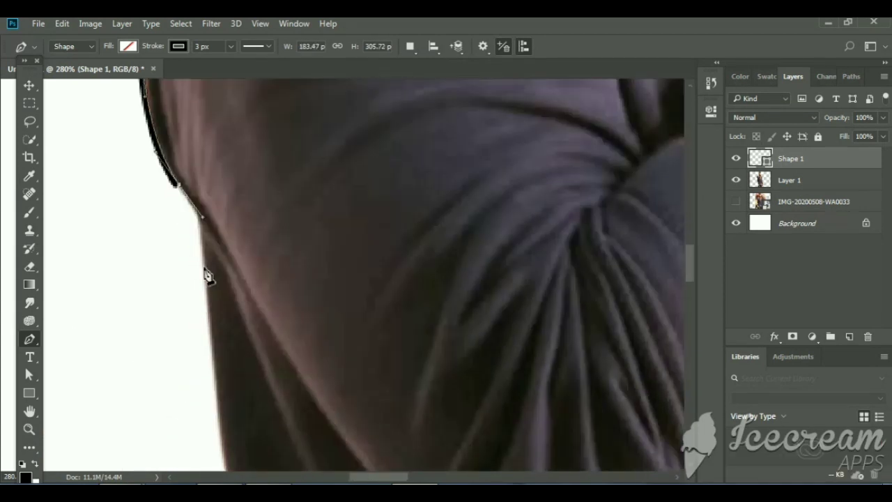
pyautogui.scroll(-3, 213, 314)
pyautogui.scroll(-3, 222, 376)
pyautogui.moveTo(211, 349); pyautogui.dragTo(220, 375)
# Continue the outline to the bottom of the arm and across the shirt hem
pyautogui.scroll(-3, 206, 307)
pyautogui.moveTo(206, 307); pyautogui.dragTo(239, 379)
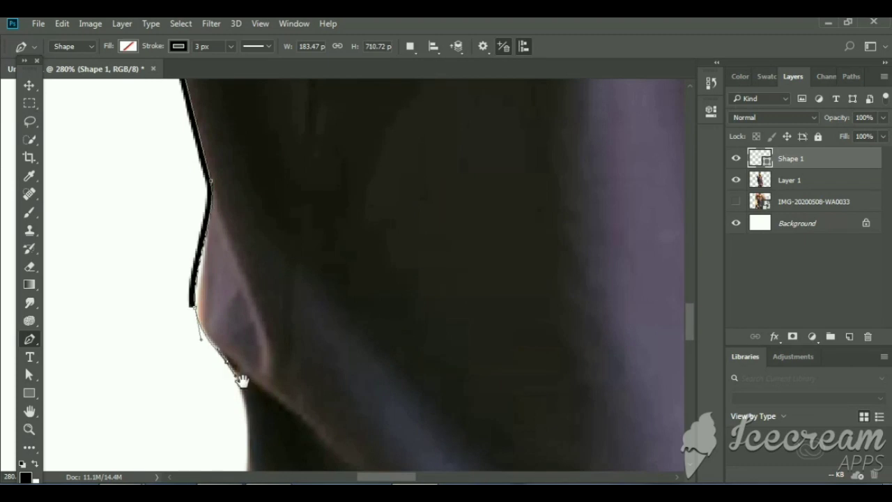
pyautogui.scroll(-3, 223, 343)
pyautogui.scroll(-3, 229, 364)
pyautogui.click(229, 364)
pyautogui.scroll(-3, 215, 270)
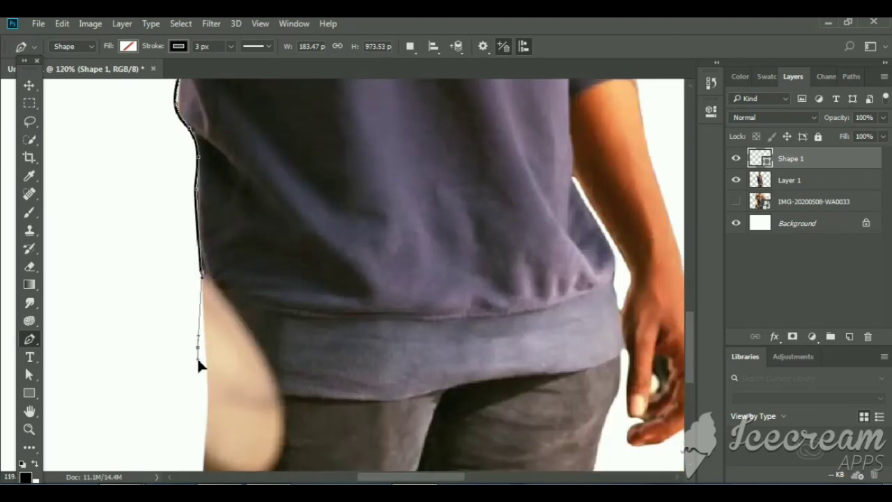
pyautogui.moveTo(315, 399); pyautogui.dragTo(328, 374)
pyautogui.scroll(2, 279, 349)
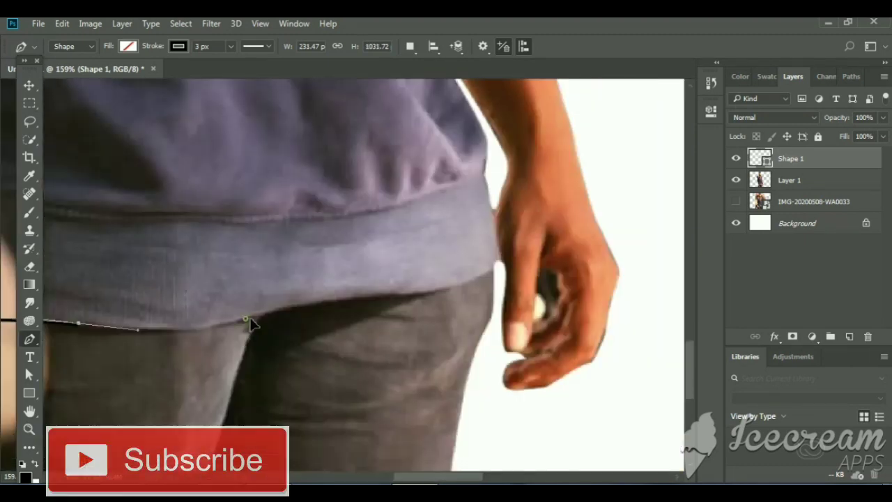
pyautogui.moveTo(368, 297); pyautogui.dragTo(401, 296)
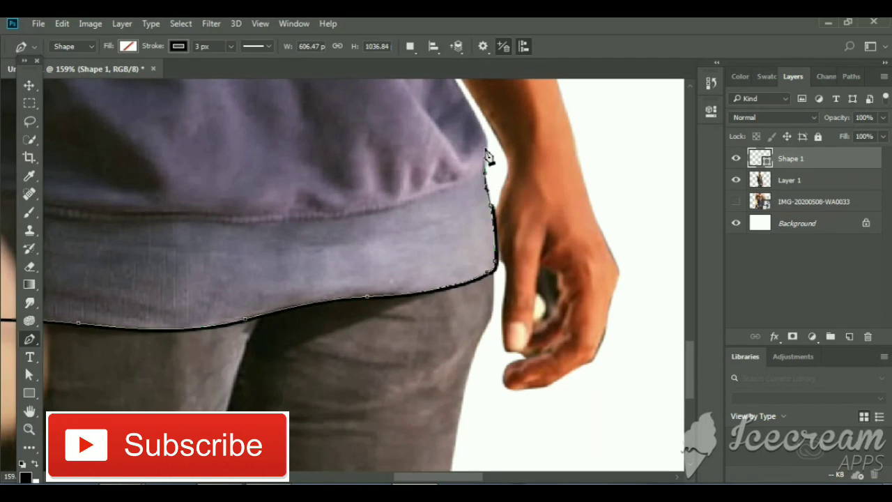
# Trace the outline up the sleeve edge and curve it around the shoulder
pyautogui.scroll(3, 420, 235)
pyautogui.scroll(3, 377, 231)
pyautogui.scroll(3, 359, 244)
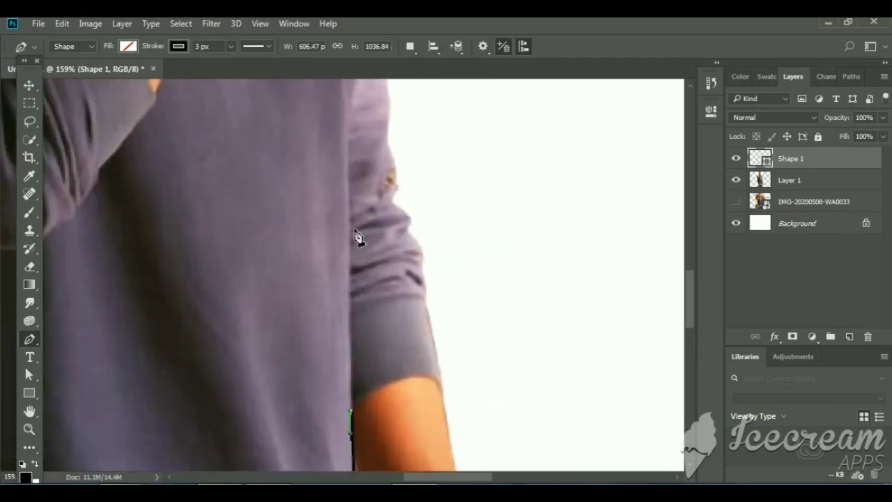
pyautogui.scroll(3, 328, 195)
pyautogui.scroll(-3, 335, 279)
pyautogui.hscroll(1, 369, 368)
pyautogui.click(375, 265)
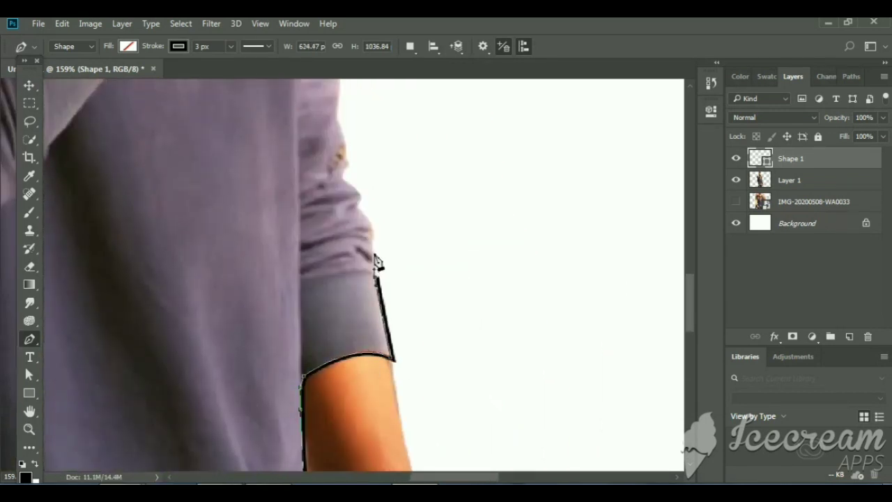
pyautogui.scroll(3, 363, 256)
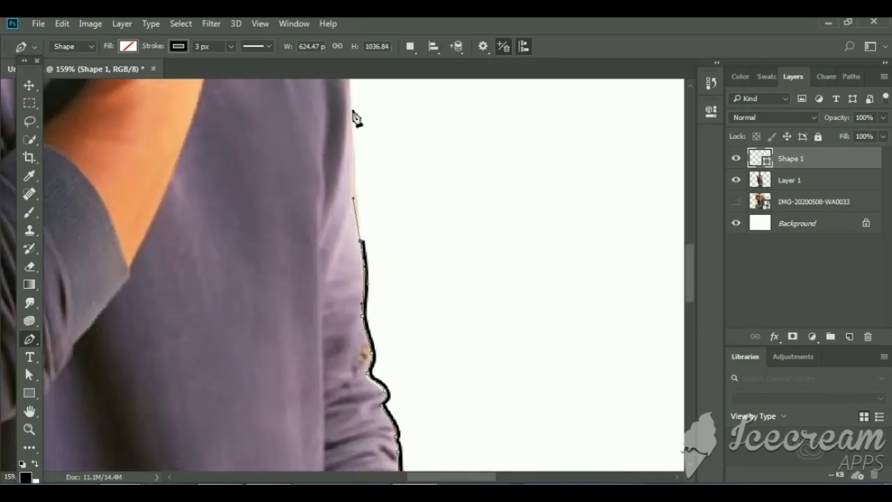
pyautogui.scroll(3, 355, 119)
pyautogui.click(269, 138)
pyautogui.moveTo(269, 138)
pyautogui.mouseDown()
pyautogui.moveTo(425, 296)
pyautogui.moveTo(487, 319)
pyautogui.mouseUp()
# Trace the outline up the neckline and across to the other shoulder
pyautogui.click(252, 243)
pyautogui.click(180, 281)
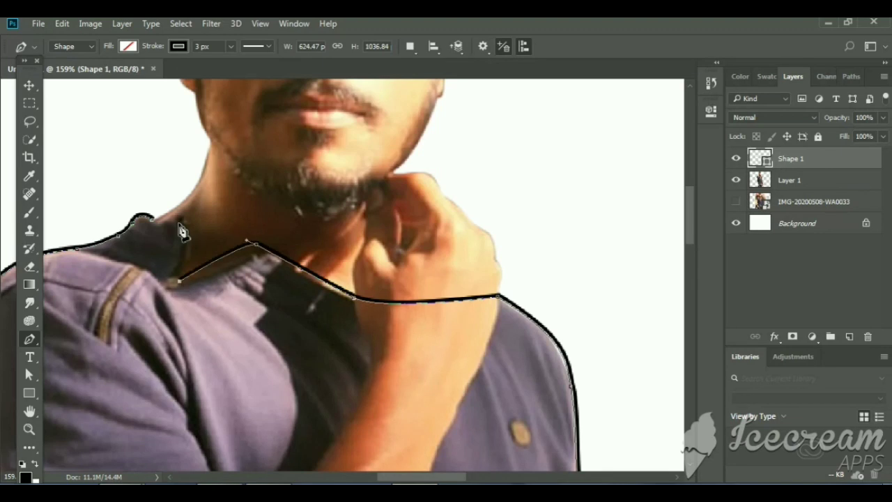
pyautogui.scroll(-1, 231, 233)
pyautogui.scroll(-3, 231, 233)
pyautogui.scroll(-1, 231, 234)
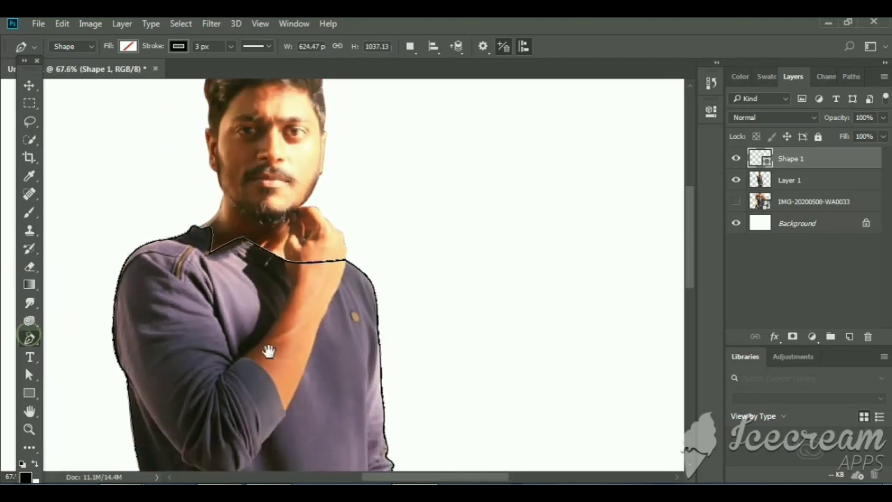
pyautogui.scroll(-5, 314, 321)
pyautogui.scroll(2, 545, 327)
# Close the shirt outline and draw a curved stroked line along the hem band
pyautogui.click(496, 274)
pyautogui.click(790, 180)
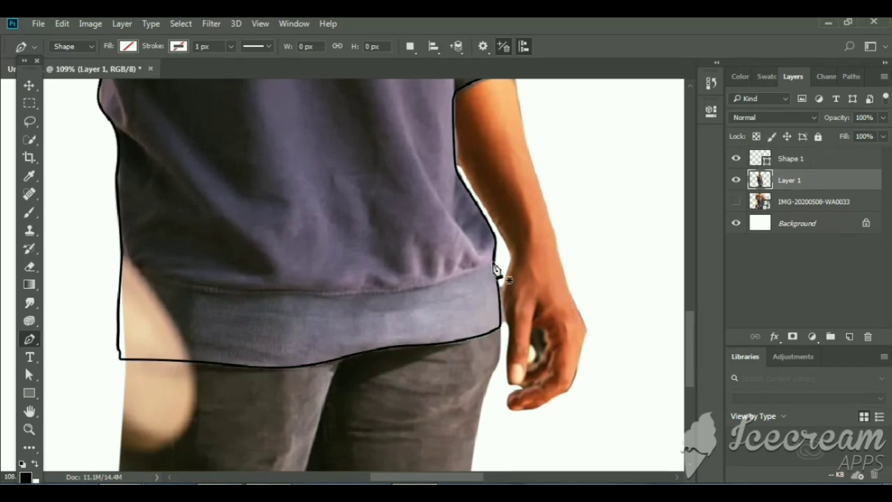
pyautogui.moveTo(492, 262); pyautogui.dragTo(195, 281)
pyautogui.scroll(2, 289, 258)
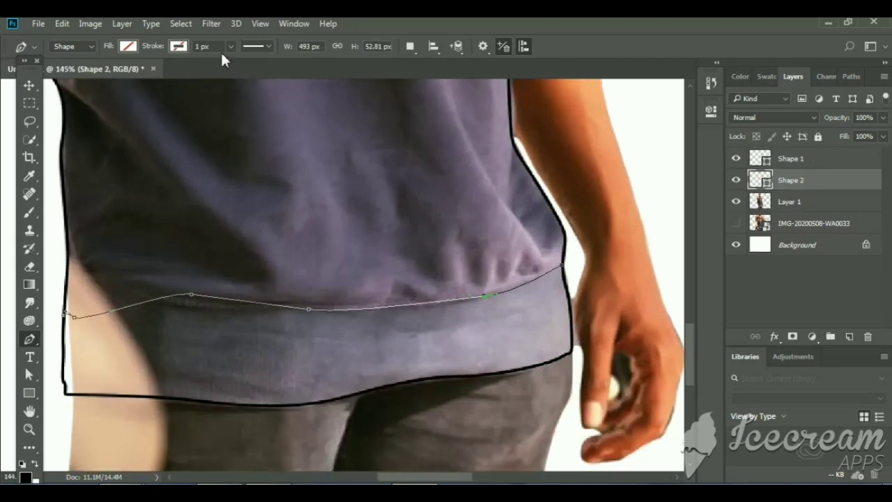
pyautogui.write('3')
pyautogui.press('Return')
# Draw a curved fold line down the shirt and change its outline style
pyautogui.click(790, 201)
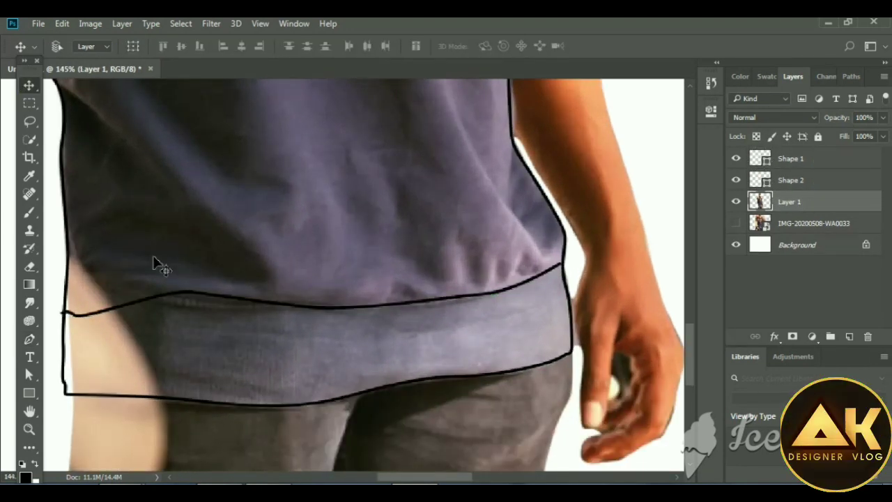
pyautogui.moveTo(508, 275); pyautogui.dragTo(488, 425)
pyautogui.click(462, 330)
pyautogui.moveTo(391, 94); pyautogui.dragTo(405, 227)
pyautogui.moveTo(406, 227); pyautogui.dragTo(401, 154)
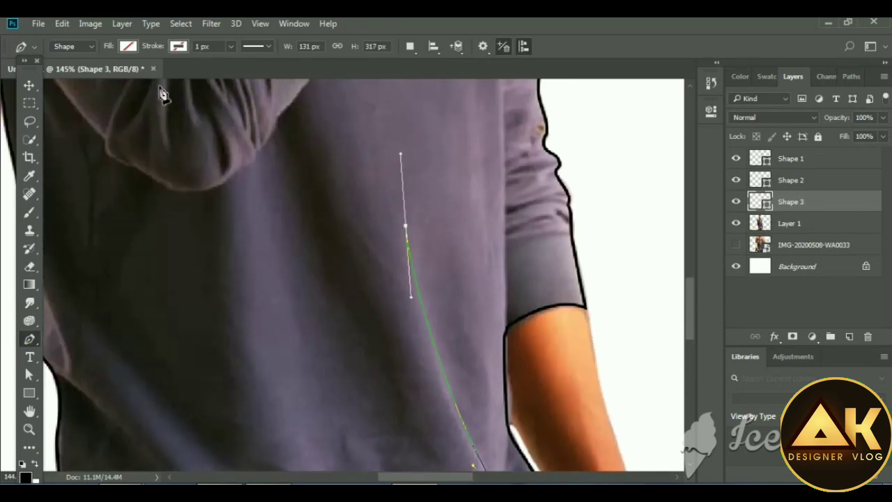
pyautogui.click(255, 46)
pyautogui.click(271, 213)
pyautogui.press('Return')
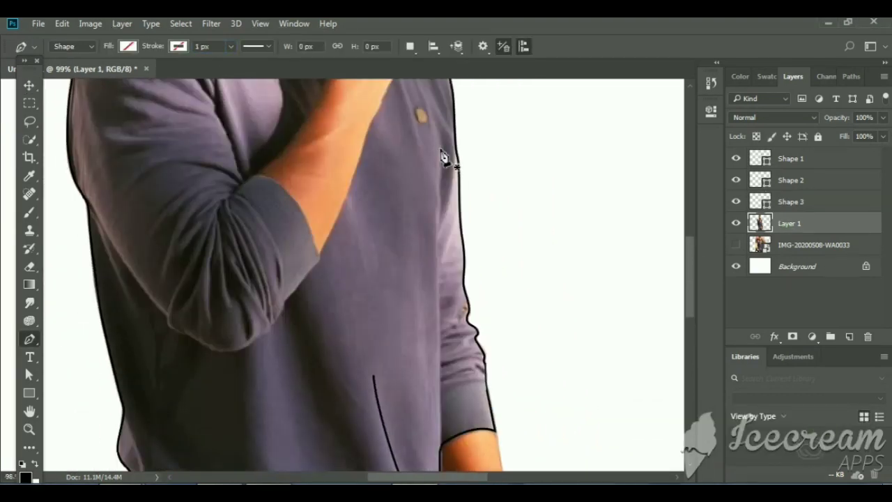
# Draw a second curved fold line on the shirt front
pyautogui.click(436, 119)
pyautogui.moveTo(438, 210); pyautogui.dragTo(432, 236)
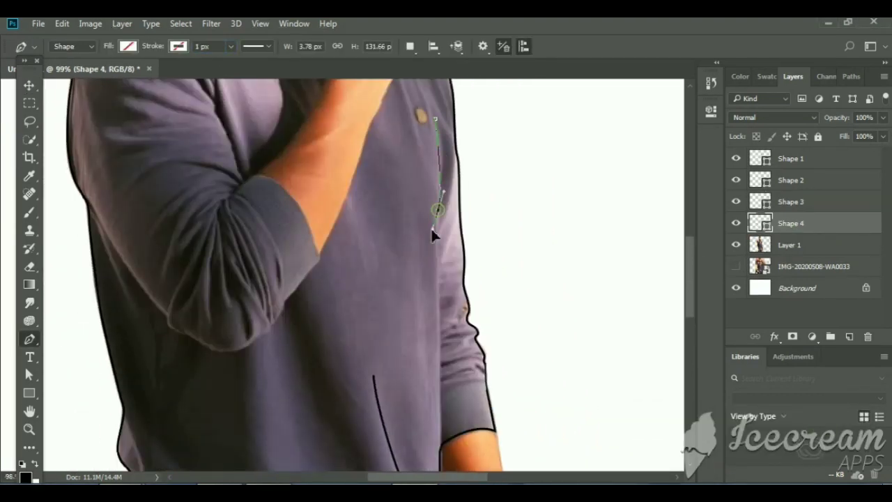
pyautogui.scroll(-3, 440, 376)
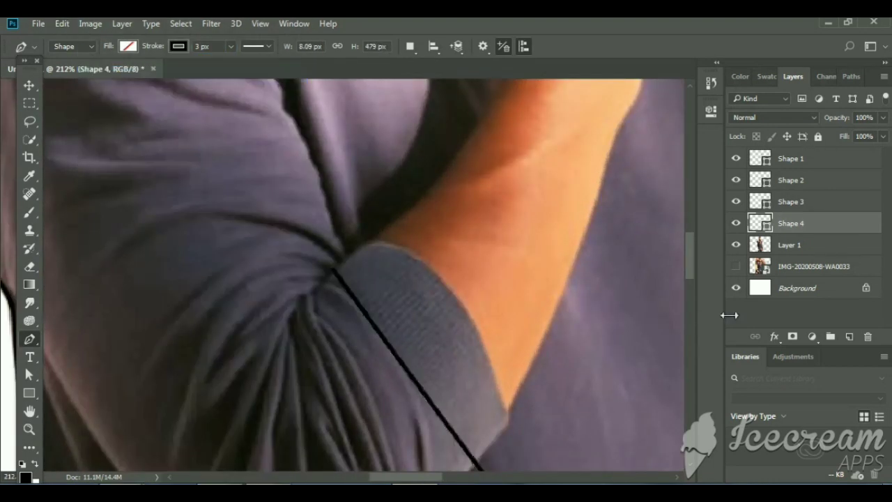
pyautogui.click(351, 255)
# Outline the folded sleeve cuff and elbow as a separate stroked path
pyautogui.moveTo(503, 414); pyautogui.dragTo(510, 430)
pyautogui.moveTo(410, 433); pyautogui.dragTo(412, 355)
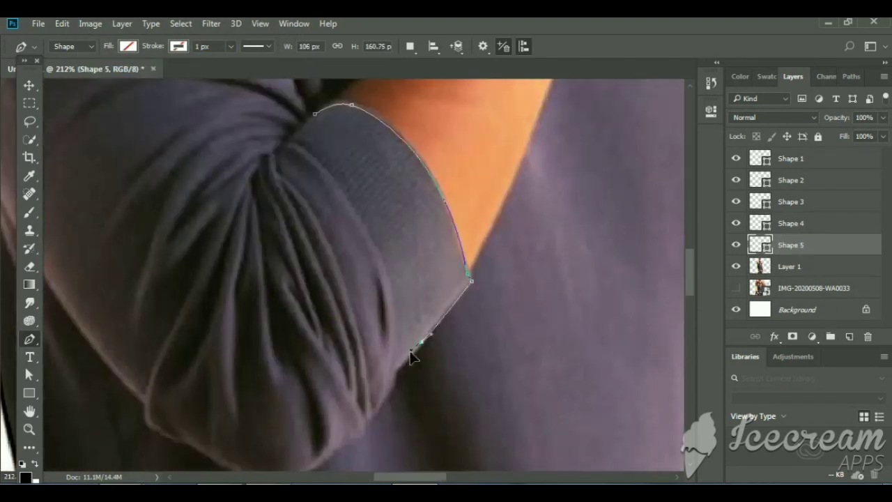
pyautogui.click(395, 370)
pyautogui.moveTo(369, 413); pyautogui.dragTo(395, 310)
pyautogui.moveTo(282, 370)
pyautogui.mouseDown()
pyautogui.moveTo(245, 362)
pyautogui.moveTo(422, 382)
pyautogui.mouseUp()
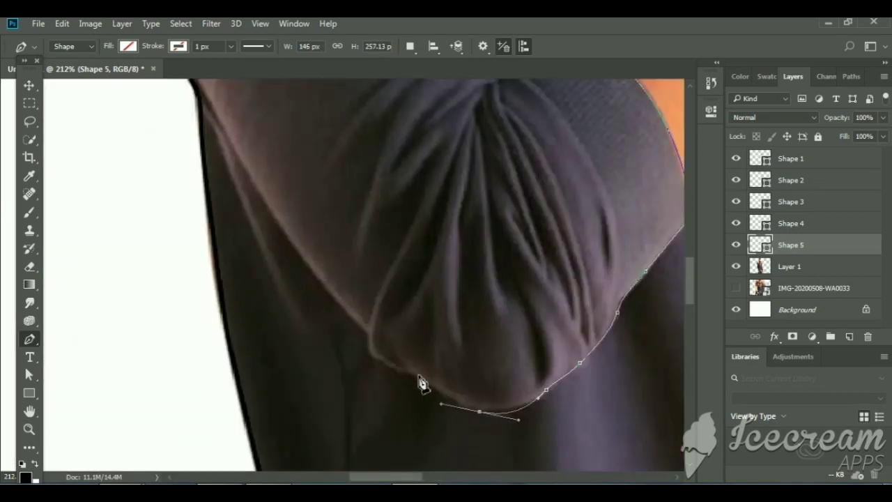
pyautogui.scroll(-3, 371, 339)
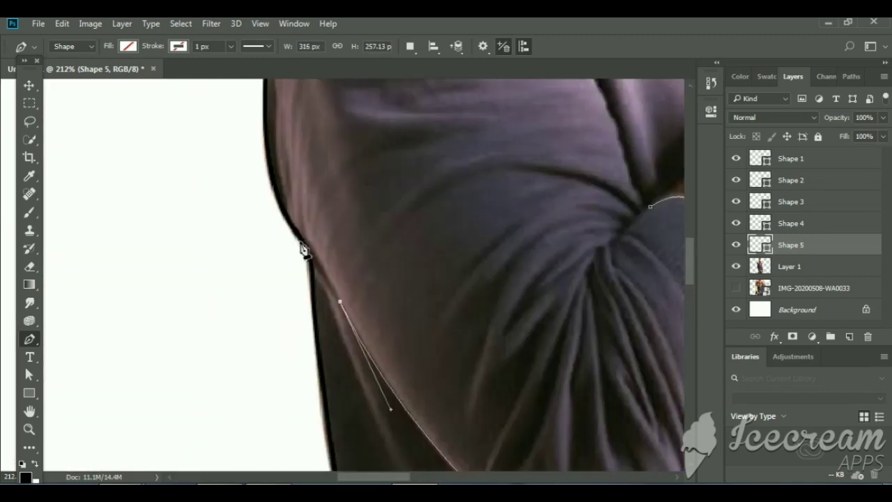
pyautogui.click(309, 260)
pyautogui.press('Return')
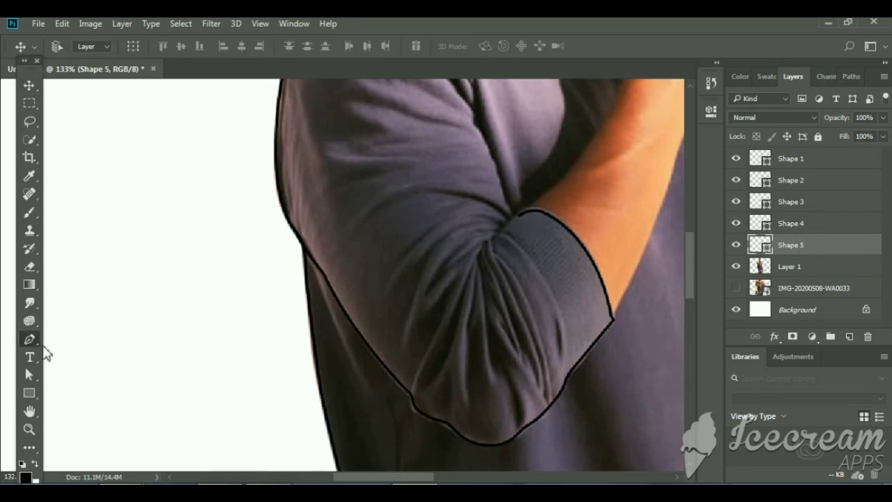
pyautogui.moveTo(604, 272); pyautogui.dragTo(408, 267)
# Draw a curved black line along the shoulder with a 3 px stroke
pyautogui.scroll(5, 409, 267)
pyautogui.scroll(1, 295, 235)
pyautogui.click(127, 217)
pyautogui.moveTo(195, 151); pyautogui.dragTo(248, 149)
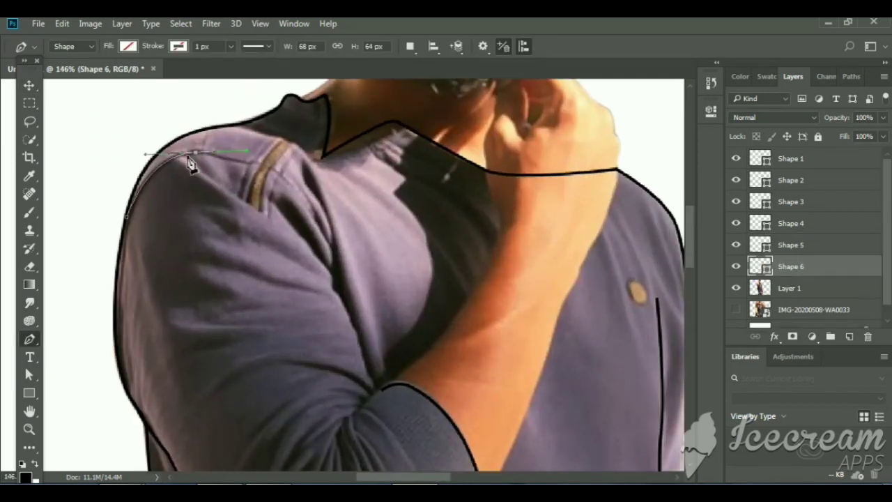
pyautogui.click(202, 46)
pyautogui.write('3')
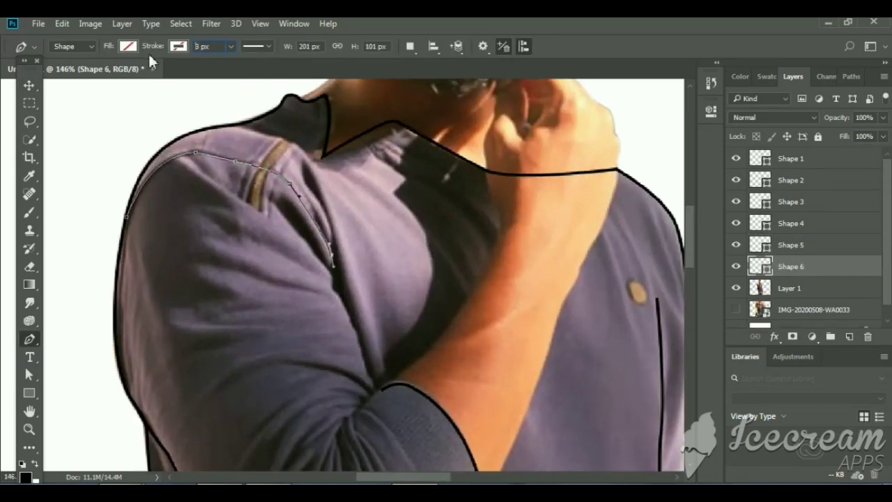
pyautogui.press('Return')
# Trace the shoulder seam down the arm as a 3 px line
pyautogui.scroll(1, 235, 242)
pyautogui.click(139, 149)
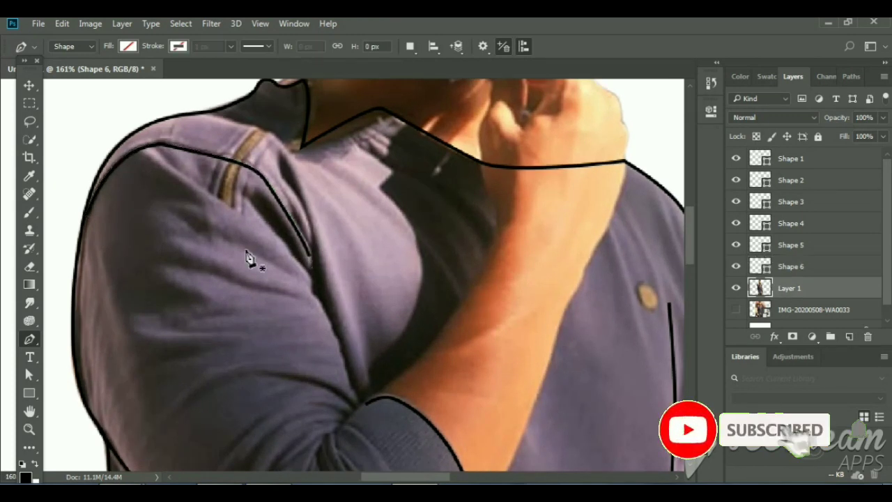
pyautogui.click(237, 212)
pyautogui.click(309, 261)
pyautogui.click(317, 316)
pyautogui.click(202, 46)
pyautogui.write('3')
pyautogui.press('Return')
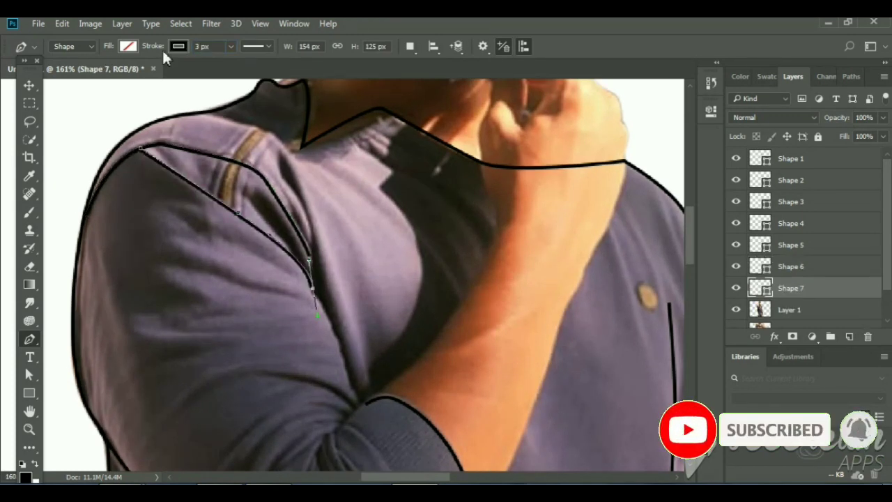
# Draw another curved line down the shoulder seam onto the arm
pyautogui.click(204, 113)
pyautogui.moveTo(272, 185); pyautogui.dragTo(290, 238)
pyautogui.click(288, 290)
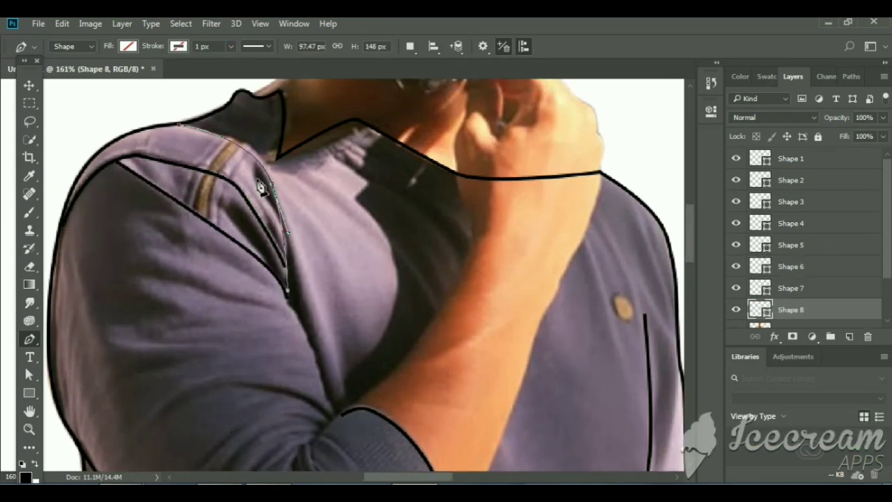
pyautogui.hscroll(3, 249, 281)
pyautogui.hscroll(3, 329, 288)
pyautogui.hscroll(3, 328, 288)
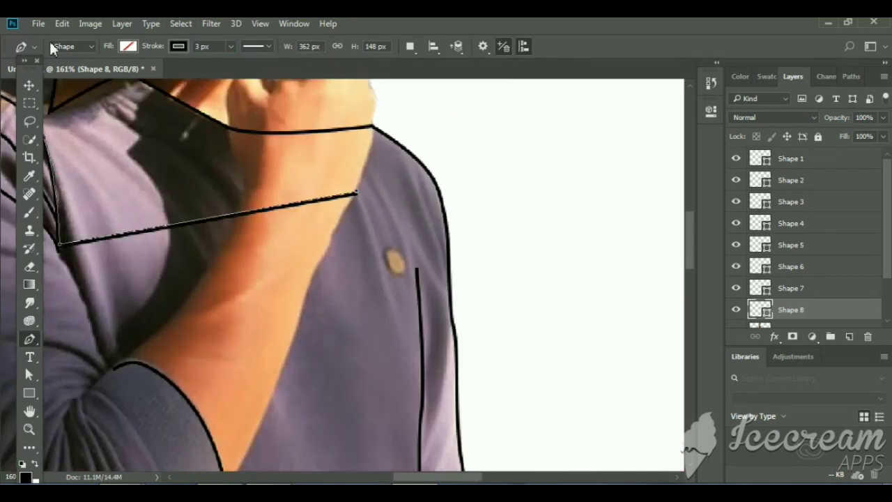
pyautogui.click(792, 325)
# Trace a chest line past the button and a line along the shoulder stripe
pyautogui.click(357, 195)
pyautogui.click(397, 359)
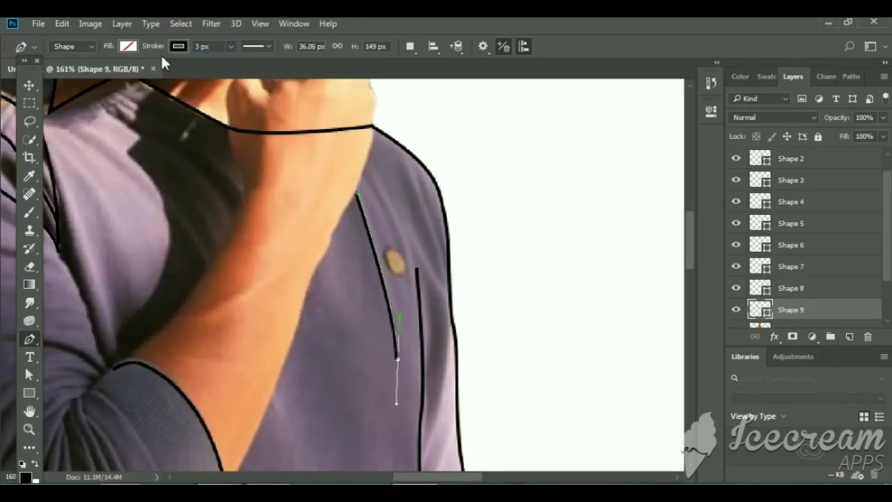
pyautogui.moveTo(411, 303); pyautogui.dragTo(414, 376)
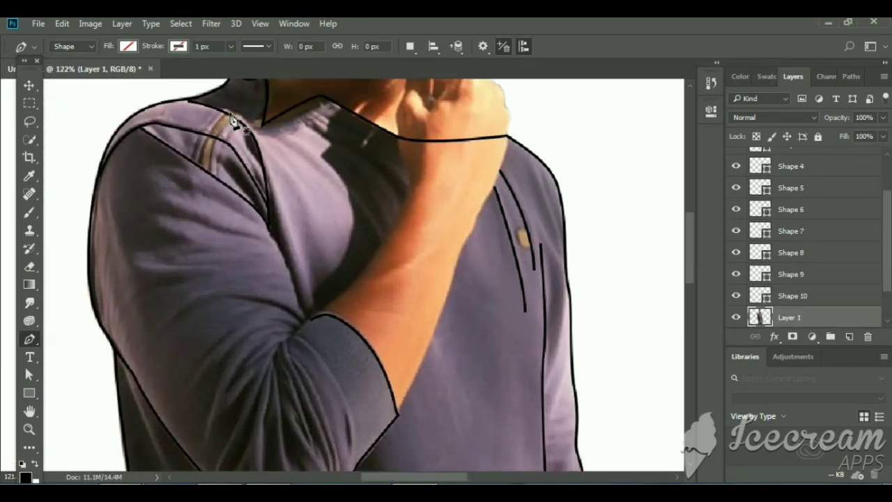
pyautogui.click(226, 110)
pyautogui.moveTo(203, 169); pyautogui.dragTo(209, 204)
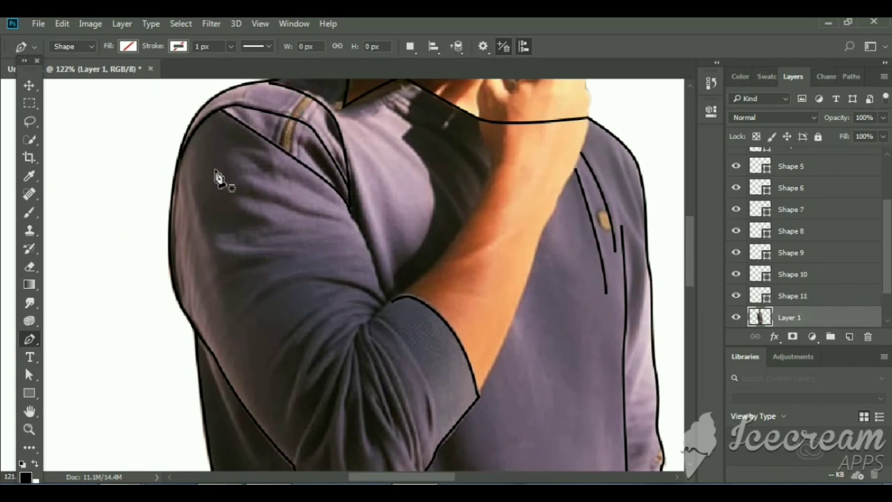
# Draw two curved fold lines across the upper sleeve
pyautogui.click(214, 169)
pyautogui.moveTo(348, 222); pyautogui.dragTo(422, 228)
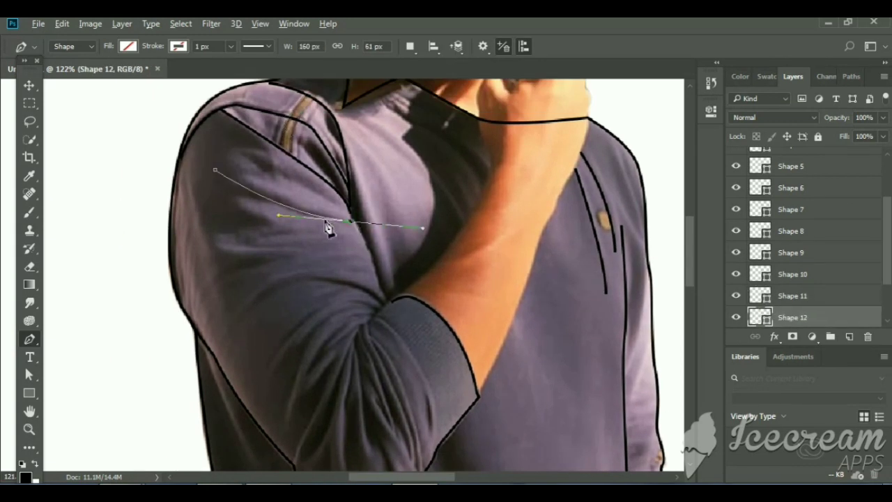
pyautogui.click(828, 318)
pyautogui.click(352, 237)
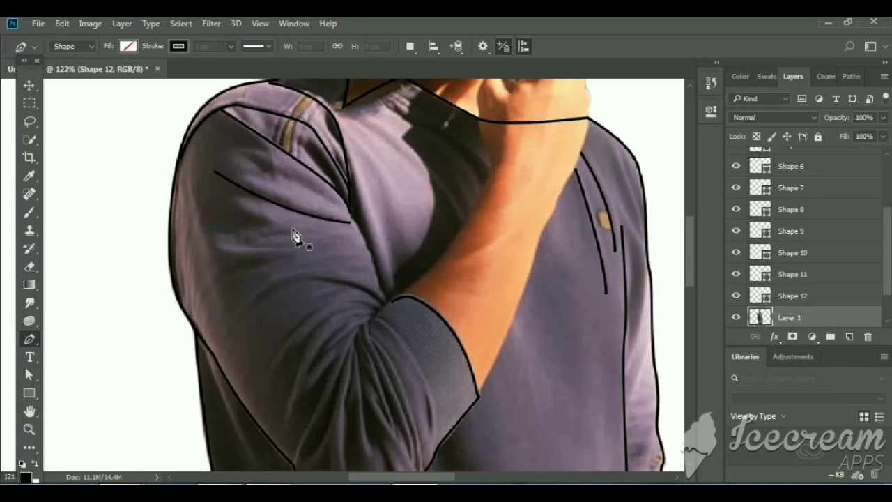
pyautogui.click(215, 249)
pyautogui.moveTo(180, 248); pyautogui.dragTo(129, 234)
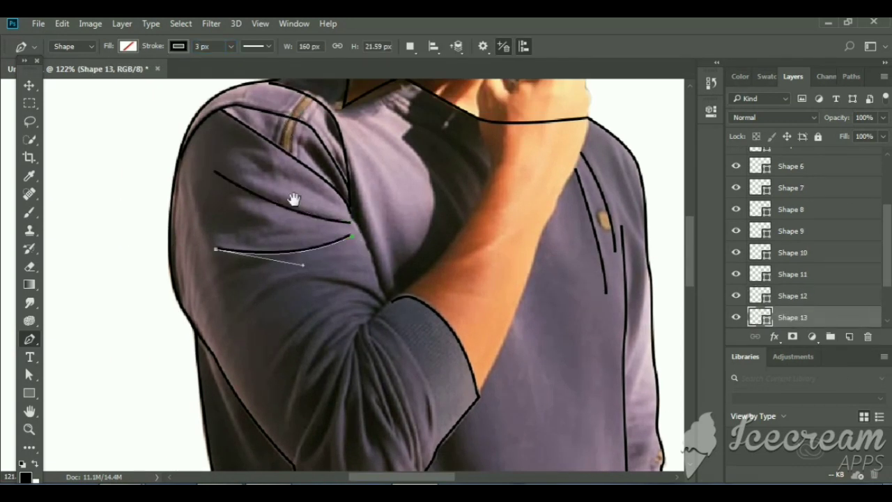
pyautogui.moveTo(294, 200); pyautogui.dragTo(286, 148)
# Add fold lines above the elbow and at the elbow crease toward the cuff
pyautogui.click(366, 242)
pyautogui.moveTo(238, 254); pyautogui.dragTo(198, 309)
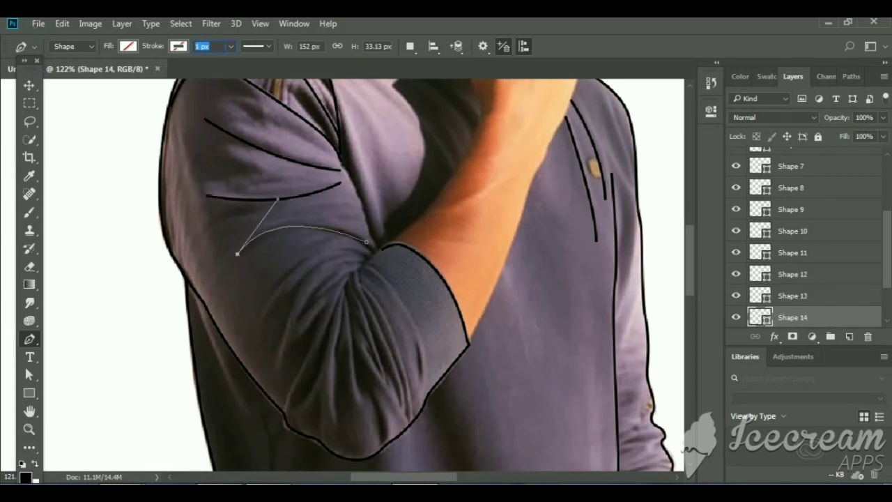
pyautogui.click(827, 318)
pyautogui.moveTo(589, 339); pyautogui.dragTo(621, 288)
pyautogui.click(395, 216)
pyautogui.moveTo(453, 329); pyautogui.dragTo(446, 385)
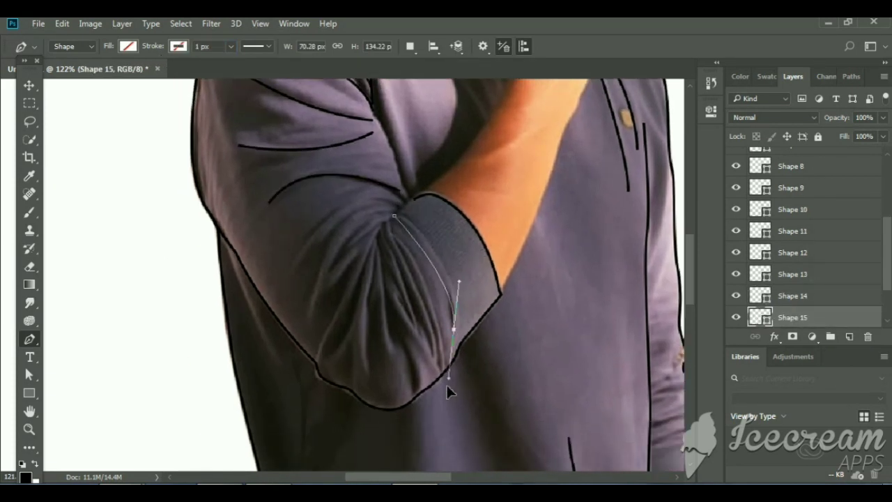
pyautogui.keyDown('alt'); pyautogui.click(454, 329); pyautogui.keyUp('alt')
pyautogui.click(791, 293)
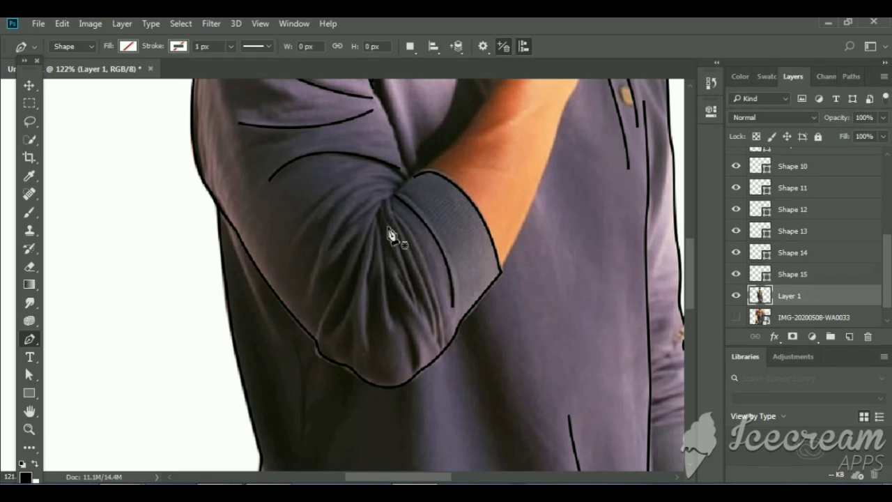
# Draw two more elbow fold lines curving down toward the cuff
pyautogui.click(392, 202)
pyautogui.moveTo(437, 347); pyautogui.dragTo(431, 401)
pyautogui.click(791, 317)
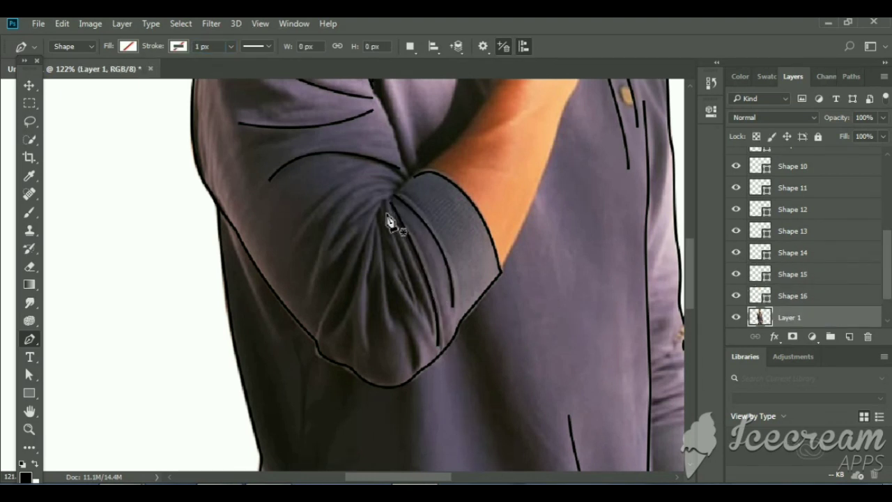
pyautogui.click(387, 212)
pyautogui.moveTo(417, 368); pyautogui.dragTo(400, 398)
pyautogui.keyDown('alt'); pyautogui.click(417, 368); pyautogui.keyUp('alt')
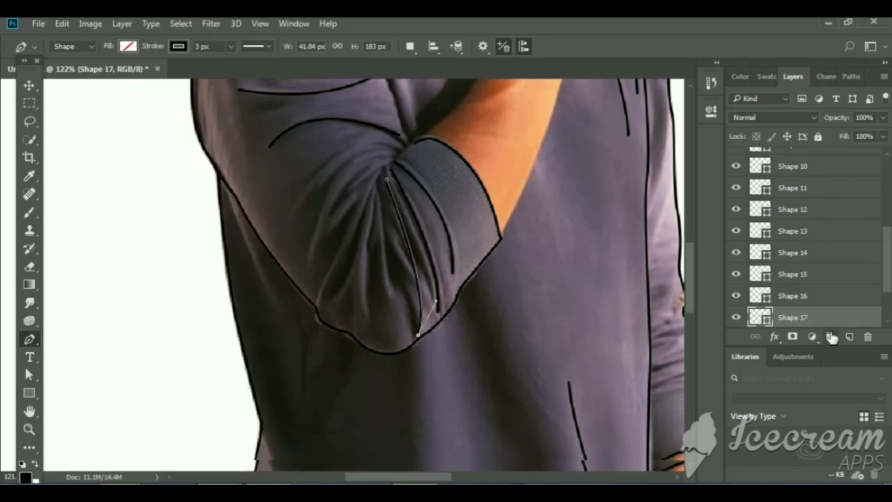
pyautogui.click(791, 317)
# Add two further folds down to the elbow's bottom edge
pyautogui.click(383, 171)
pyautogui.moveTo(408, 341); pyautogui.dragTo(438, 375)
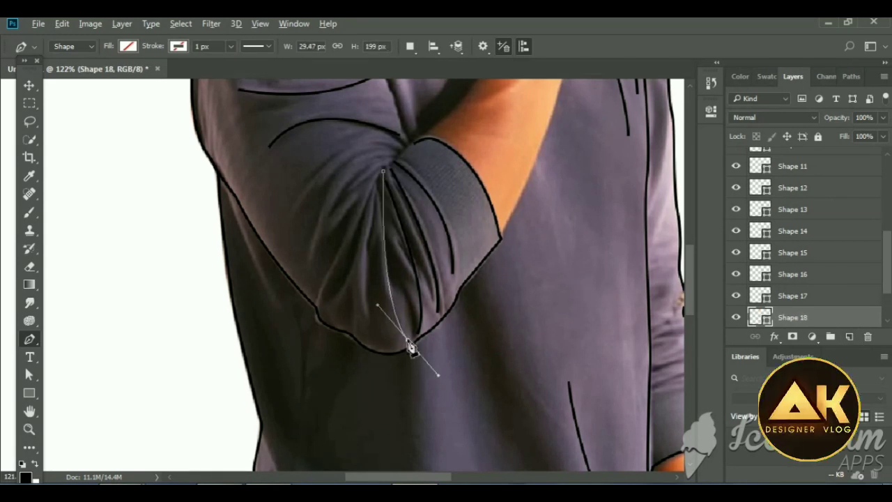
pyautogui.click(791, 318)
pyautogui.click(378, 172)
pyautogui.moveTo(370, 328); pyautogui.dragTo(395, 371)
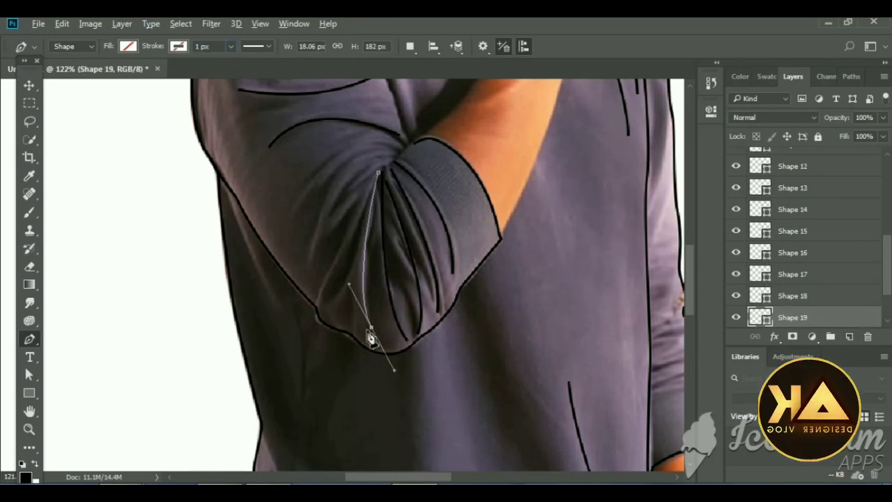
pyautogui.click(63, 23)
pyautogui.press('Escape')
pyautogui.click(792, 317)
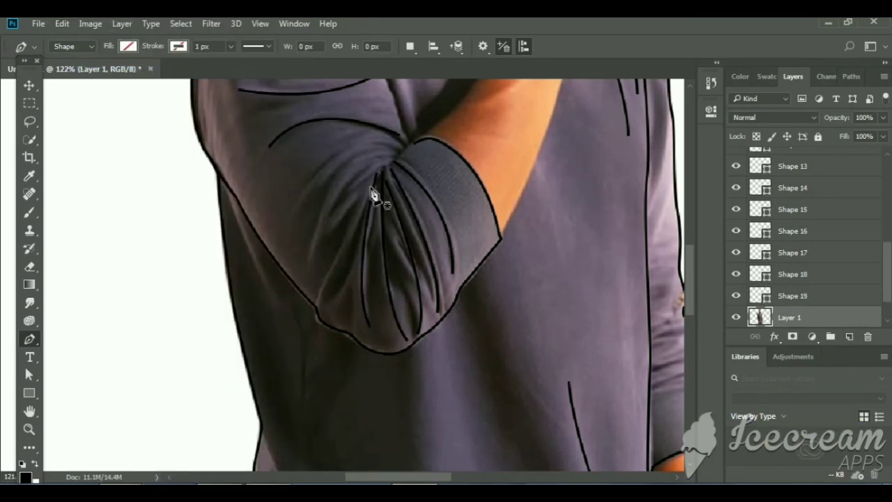
# Draw two outer elbow folds curving down the forearm
pyautogui.click(375, 170)
pyautogui.moveTo(327, 289); pyautogui.dragTo(329, 352)
pyautogui.moveTo(376, 209); pyautogui.dragTo(437, 245)
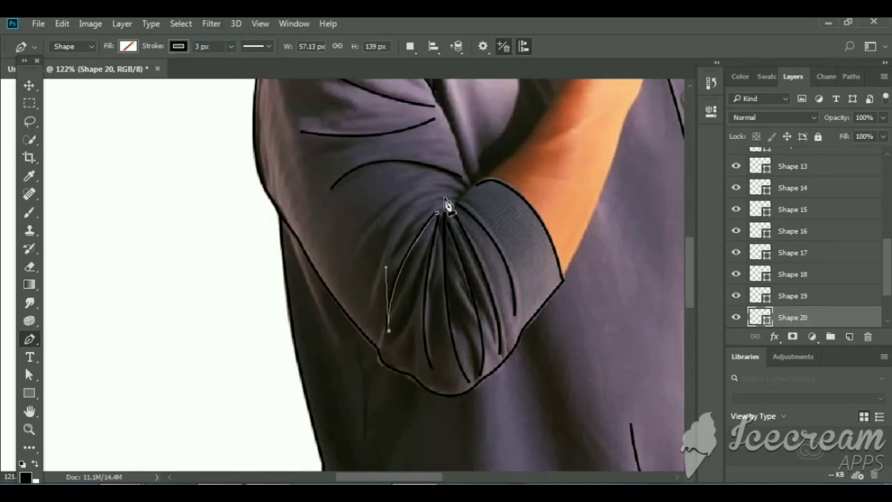
pyautogui.click(792, 318)
pyautogui.click(434, 207)
pyautogui.moveTo(357, 294); pyautogui.dragTo(347, 357)
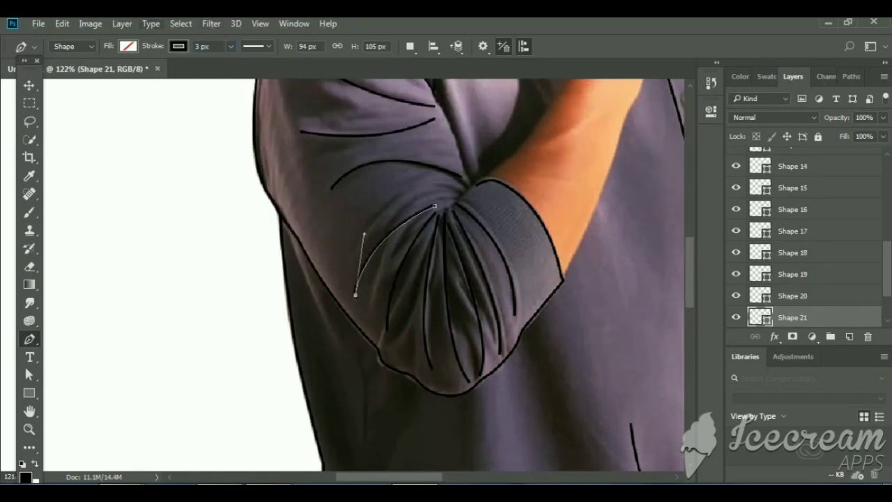
pyautogui.scroll(-3, 528, 418)
pyautogui.scroll(2, 454, 319)
pyautogui.click(792, 317)
# Draw a curved crease line across the lower sweater
pyautogui.click(264, 192)
pyautogui.moveTo(342, 265); pyautogui.dragTo(375, 274)
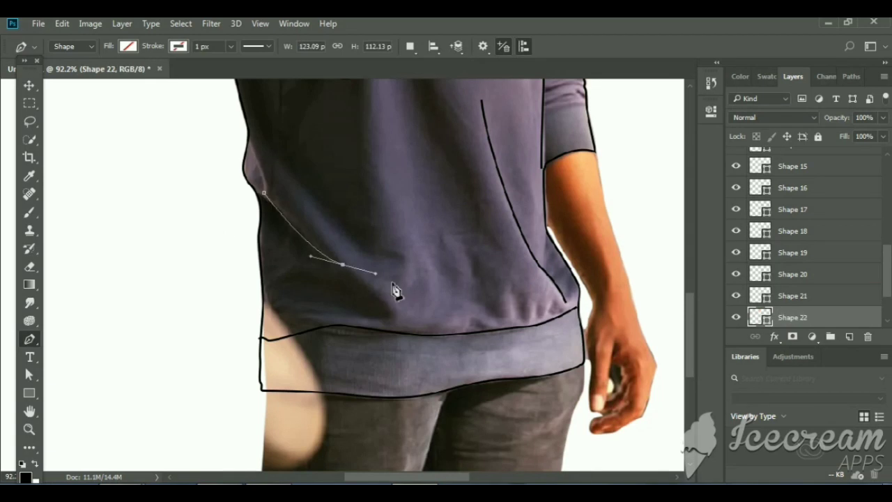
pyautogui.scroll(2, 578, 302)
pyautogui.click(791, 317)
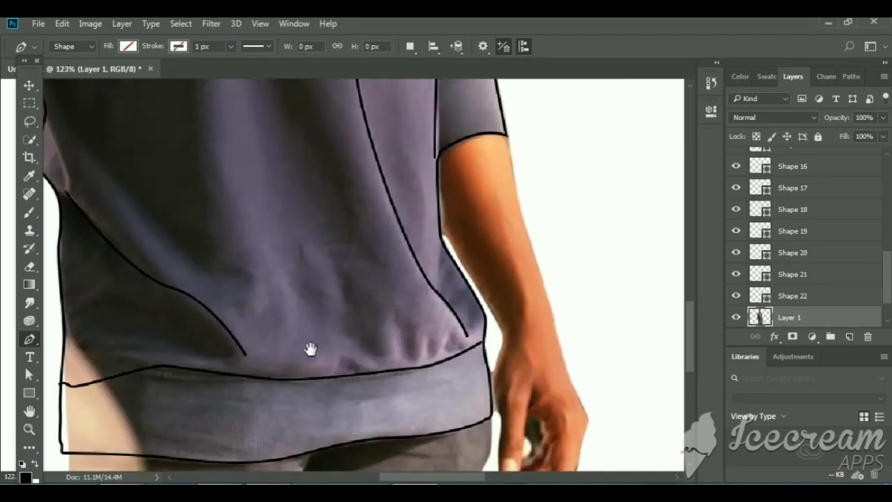
pyautogui.scroll(3, 441, 305)
pyautogui.scroll(1, 439, 303)
# Add 3 px lines and a small wrinkle across the right sleeve
pyautogui.click(359, 271)
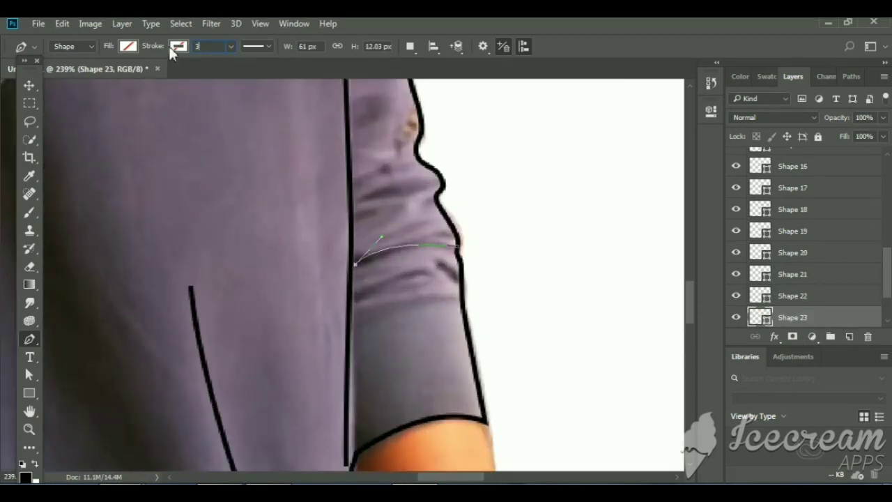
pyautogui.click(794, 317)
pyautogui.click(455, 276)
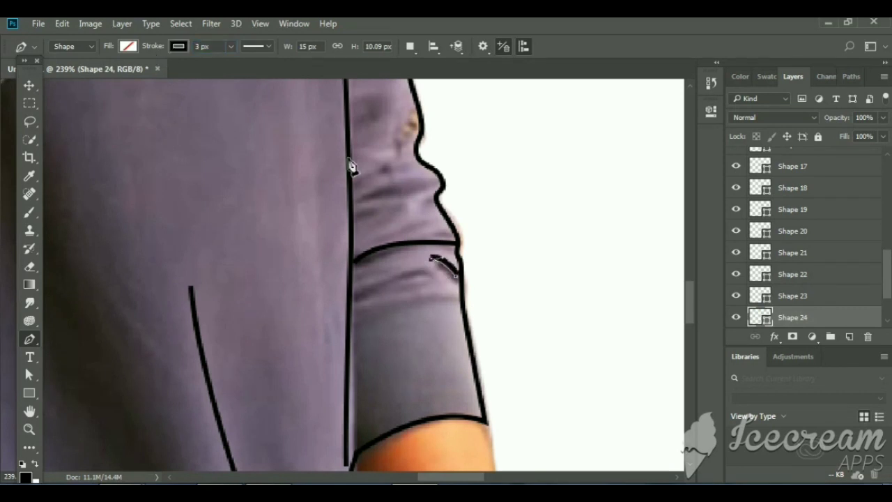
pyautogui.click(794, 317)
pyautogui.click(438, 267)
pyautogui.moveTo(352, 297); pyautogui.dragTo(336, 326)
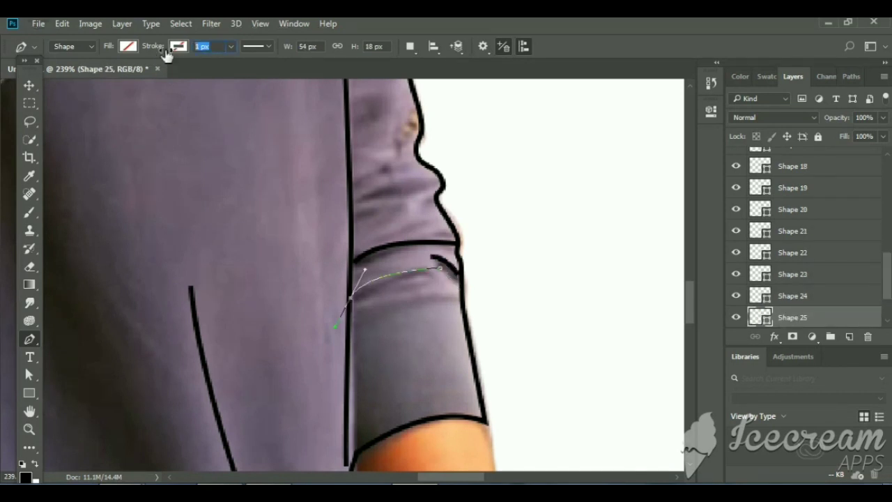
pyautogui.press('Return')
pyautogui.click(794, 317)
# Place a final sleeve point, then switch to the Move tool
pyautogui.click(406, 224)
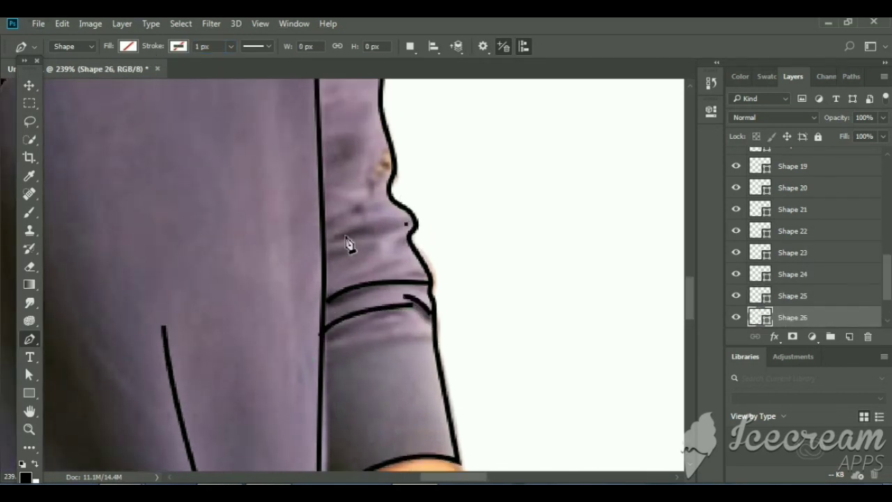
pyautogui.press('v')
pyautogui.scroll(-5, 458, 199)
pyautogui.scroll(2, 379, 239)
pyautogui.scroll(3, 374, 255)
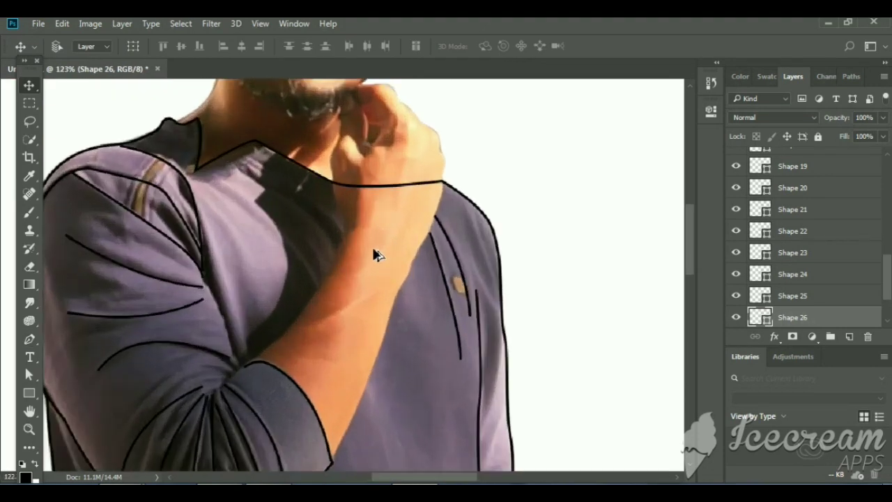
pyautogui.scroll(1, 427, 132)
pyautogui.scroll(-4, 427, 131)
pyautogui.scroll(2, 398, 293)
# Draw a curved 3 px line along the sweater's left side
pyautogui.hotkey('alt', '[')
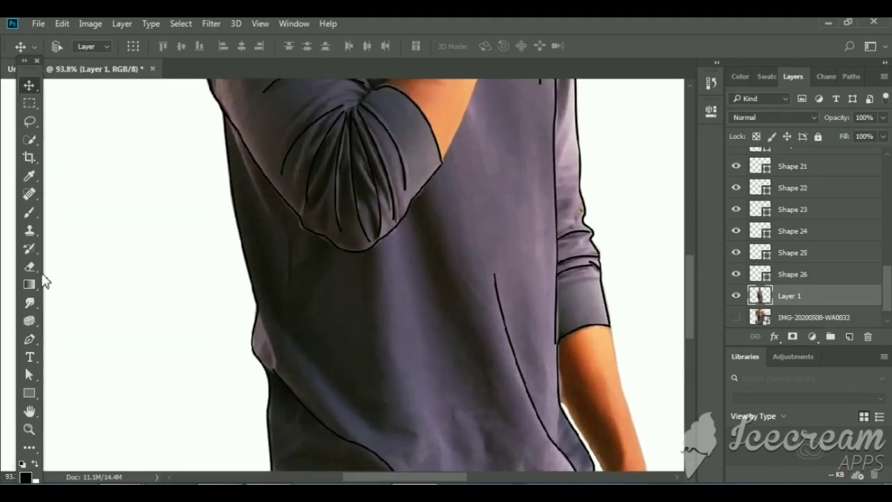
pyautogui.click(30, 339)
pyautogui.click(227, 117)
pyautogui.moveTo(333, 294); pyautogui.dragTo(385, 293)
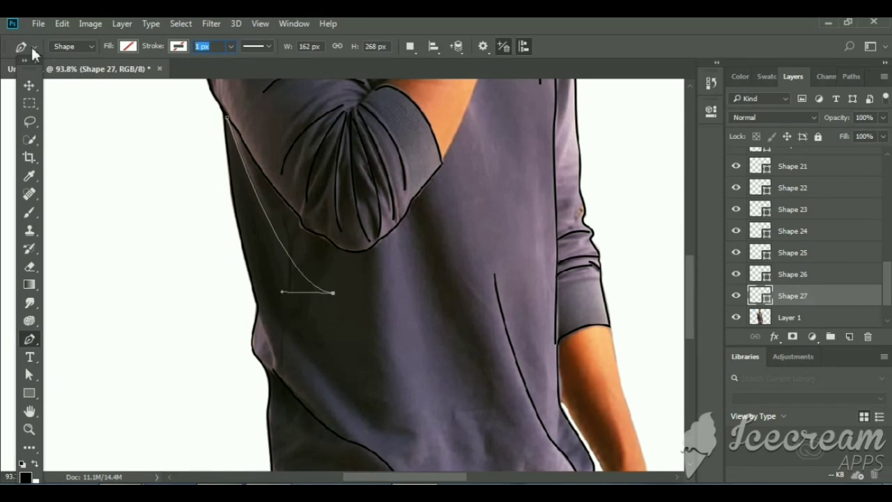
pyautogui.scroll(-2, 434, 335)
pyautogui.scroll(5, 398, 343)
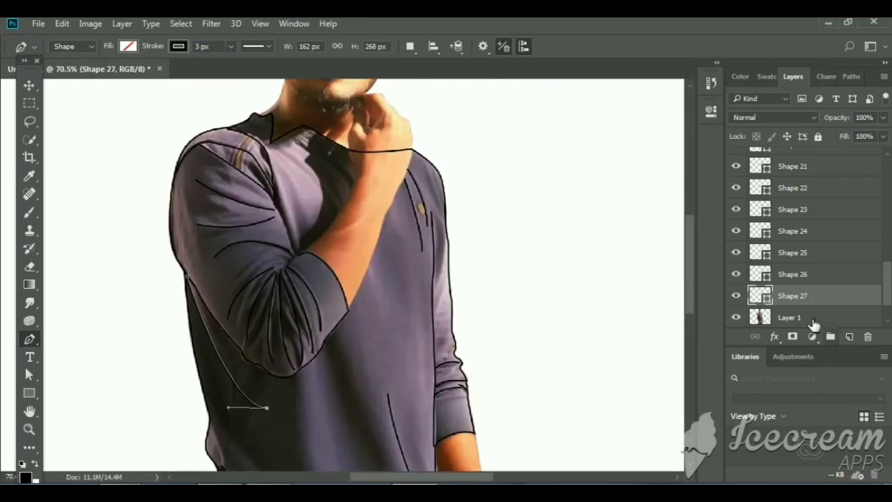
pyautogui.scroll(-1, 398, 342)
pyautogui.hotkey('alt', '[')
pyautogui.scroll(2, 382, 233)
# Trace a curved line down the chest and another down the sleeve edge
pyautogui.click(381, 224)
pyautogui.moveTo(356, 337); pyautogui.dragTo(338, 373)
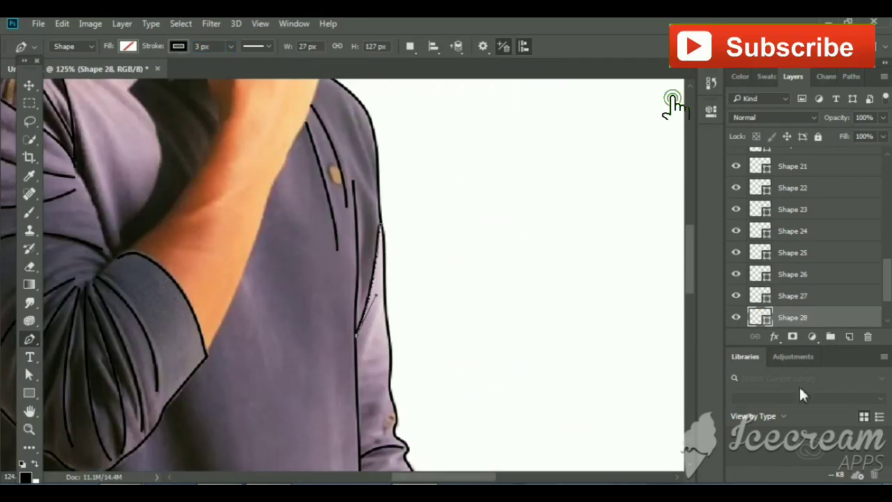
pyautogui.hotkey('alt', '[')
pyautogui.scroll(-2, 385, 246)
pyautogui.click(389, 224)
pyautogui.moveTo(368, 290); pyautogui.dragTo(358, 313)
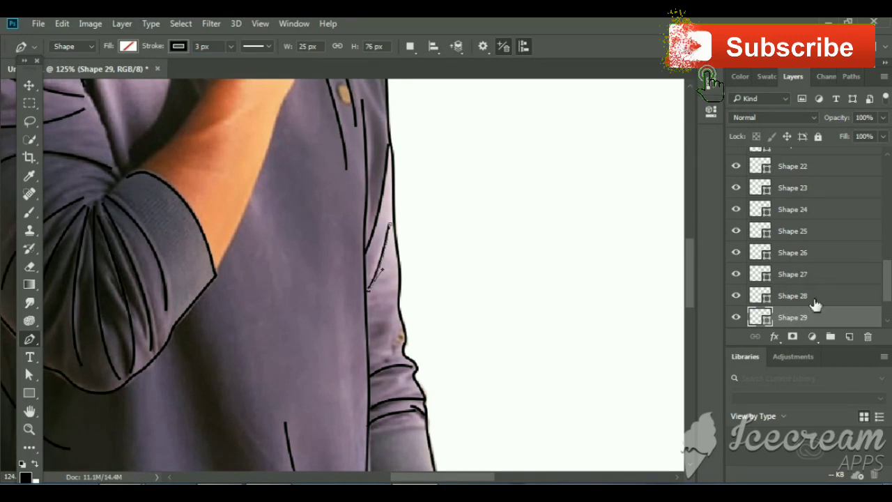
pyautogui.hotkey('alt', '[')
pyautogui.scroll(-3, 481, 295)
# Draw the cuff line across the sleeve with a 3 px stroke
pyautogui.click(450, 267)
pyautogui.moveTo(394, 278); pyautogui.dragTo(380, 317)
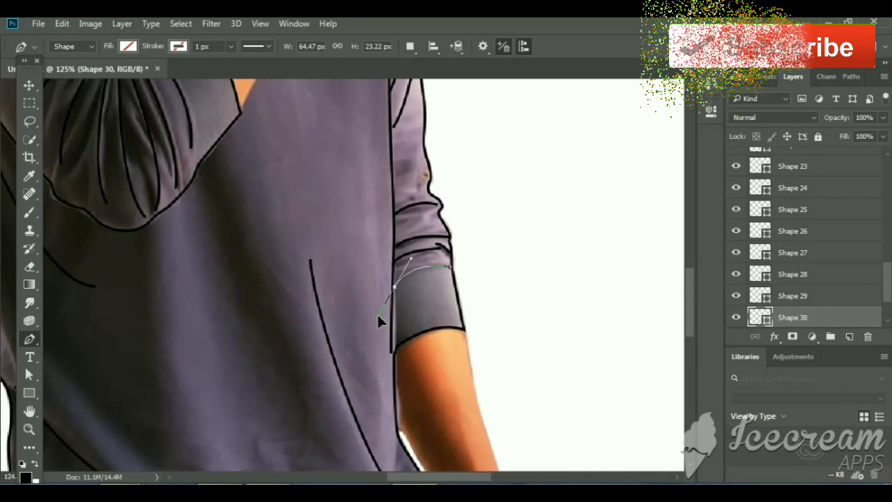
pyautogui.click(203, 46)
pyautogui.write('3')
pyautogui.press('Return')
pyautogui.scroll(-2, 430, 380)
pyautogui.scroll(-2, 430, 380)
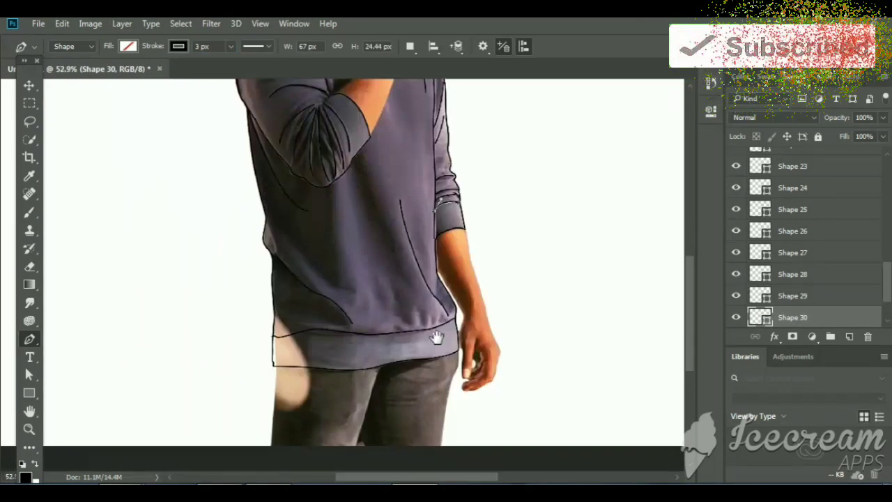
pyautogui.scroll(3, 271, 287)
pyautogui.scroll(1, 286, 268)
pyautogui.scroll(1, 291, 256)
pyautogui.scroll(1, 291, 256)
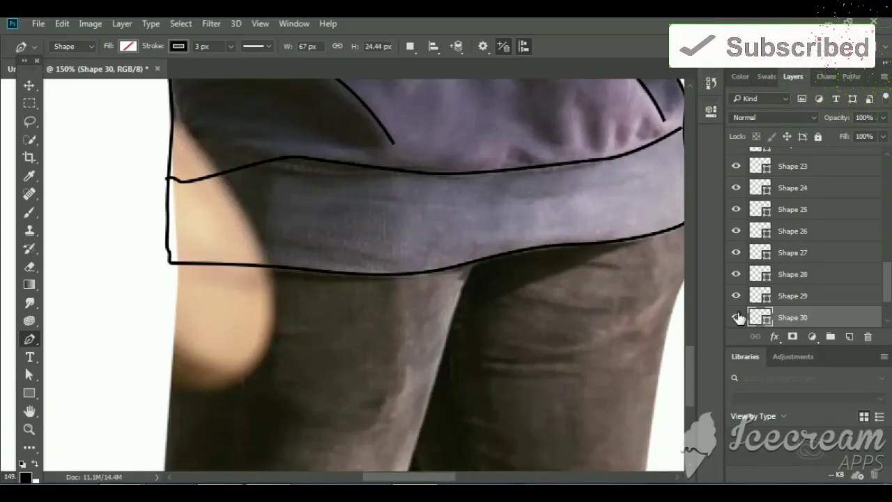
# Switch the Pen tool from Shape to Path mode
pyautogui.click(73, 46)
pyautogui.click(84, 69)
pyautogui.scroll(3, 279, 249)
pyautogui.scroll(-3, 320, 153)
# Trace the Pen path along the sleeve, raised arm and neck edges
pyautogui.scroll(5, 289, 369)
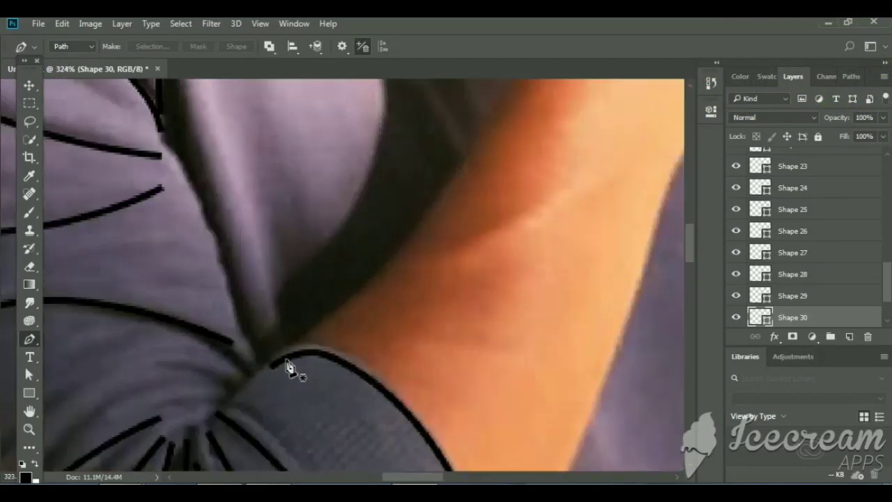
pyautogui.moveTo(379, 379); pyautogui.dragTo(209, 209)
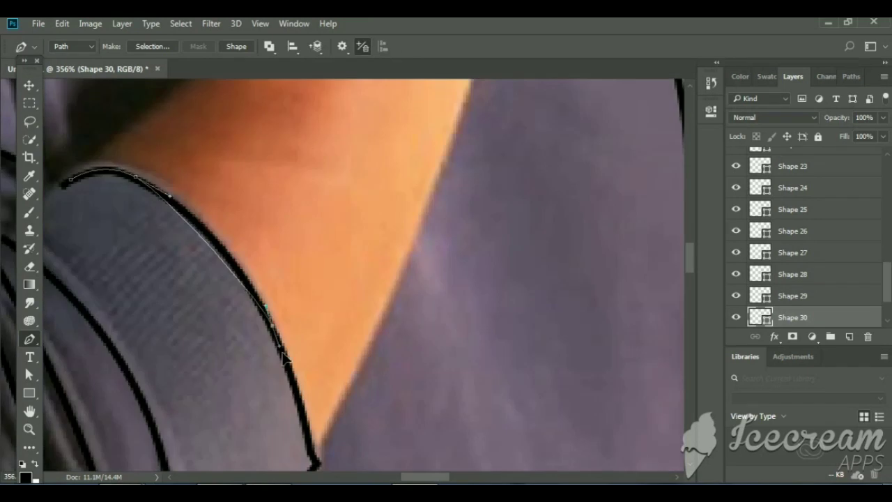
pyautogui.click(273, 319)
pyautogui.moveTo(307, 244); pyautogui.dragTo(230, 343)
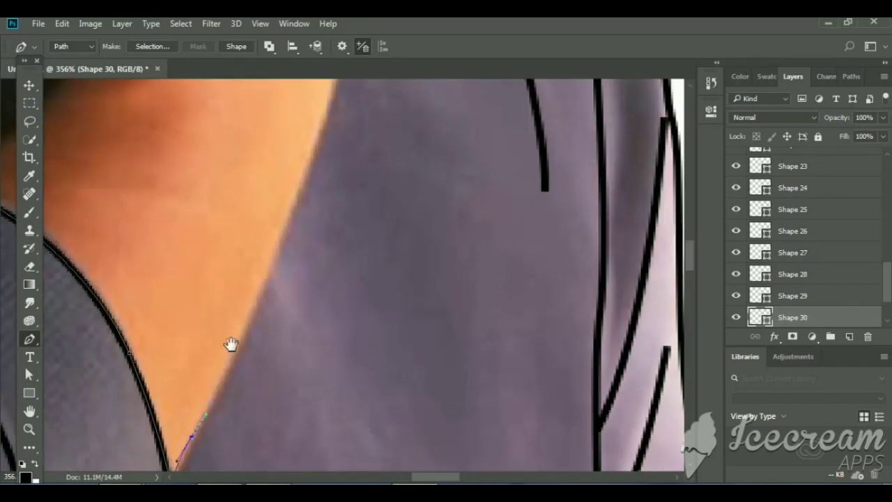
pyautogui.moveTo(311, 155); pyautogui.dragTo(257, 246)
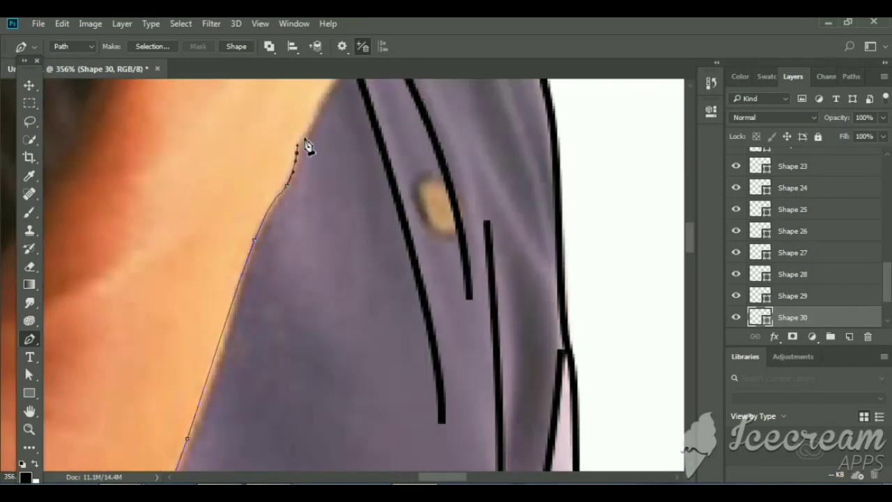
pyautogui.moveTo(307, 146); pyautogui.dragTo(237, 324)
pyautogui.moveTo(258, 263); pyautogui.dragTo(277, 242)
pyautogui.moveTo(311, 150)
pyautogui.mouseDown()
pyautogui.moveTo(293, 235)
pyautogui.moveTo(341, 311)
pyautogui.mouseUp()
pyautogui.click(343, 277)
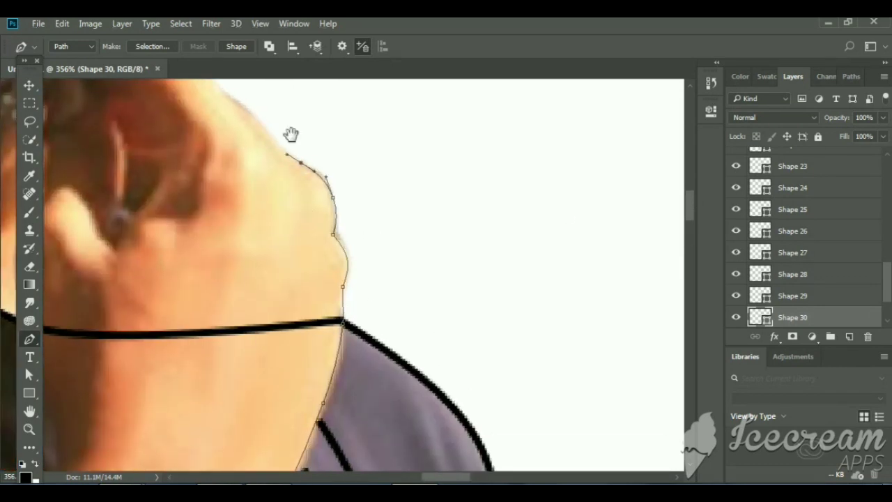
# Continue the path along the collar line to where it meets the hand
pyautogui.keyDown('alt'); pyautogui.scroll(-5, 291, 135); pyautogui.keyUp('alt')
pyautogui.scroll(-3, 202, 265)
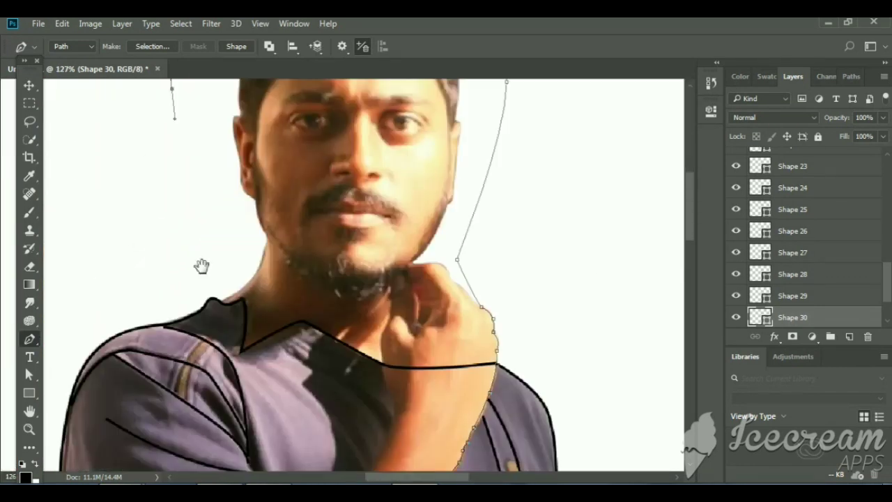
pyautogui.keyDown('alt'); pyautogui.scroll(4, 201, 266); pyautogui.keyUp('alt')
pyautogui.click(223, 283)
pyautogui.click(277, 281)
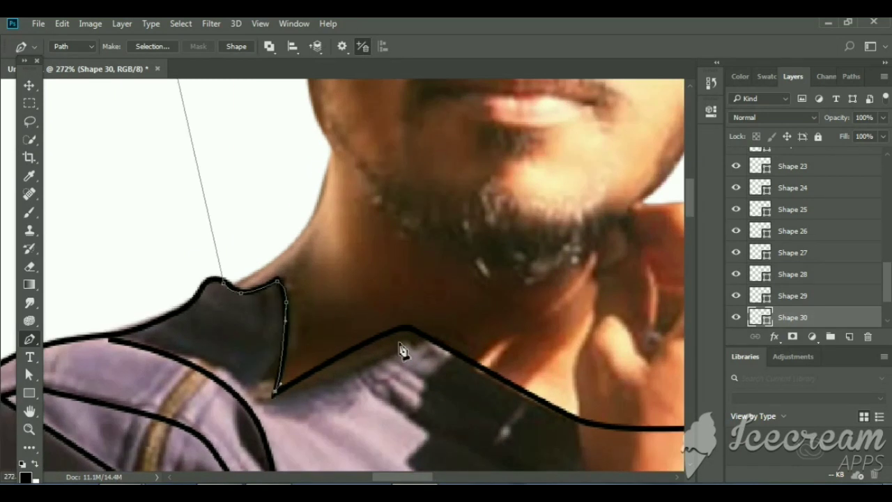
pyautogui.click(448, 345)
pyautogui.click(471, 360)
pyautogui.moveTo(497, 385); pyautogui.dragTo(371, 307)
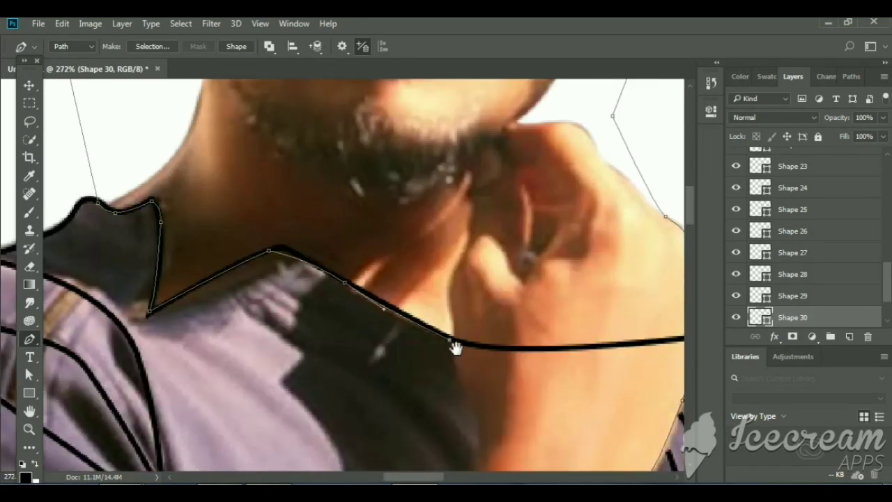
pyautogui.moveTo(455, 349); pyautogui.dragTo(361, 230)
pyautogui.click(356, 242)
pyautogui.click(362, 264)
# Trace down the arm edge, close the path and convert it to a selection
pyautogui.scroll(-3, 377, 365)
pyautogui.scroll(-2, 328, 318)
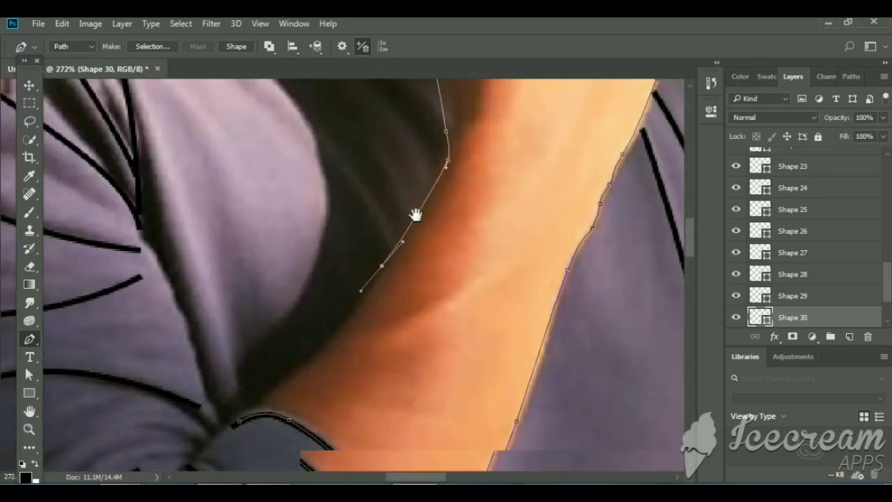
pyautogui.scroll(-2, 414, 213)
pyautogui.click(388, 244)
pyautogui.click(364, 265)
pyautogui.click(297, 325)
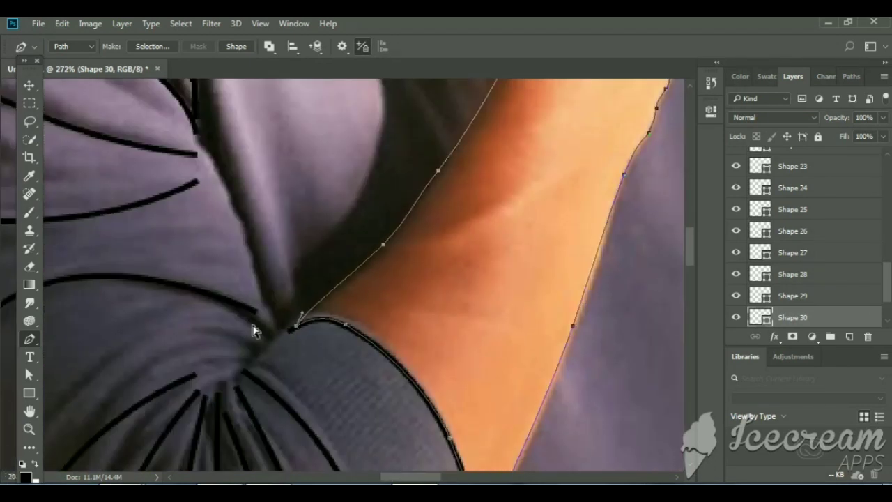
pyautogui.hotkey('ctrl', '-')
pyautogui.hotkey('ctrl', '-')
pyautogui.hotkey('ctrl', '-')
pyautogui.hotkey('ctrl', 'Return')
pyautogui.scroll(2, 358, 309)
# Feather the head-and-arm selection by 1 px and copy it onto Layer 2
pyautogui.scroll(3, 359, 309)
pyautogui.click(789, 274)
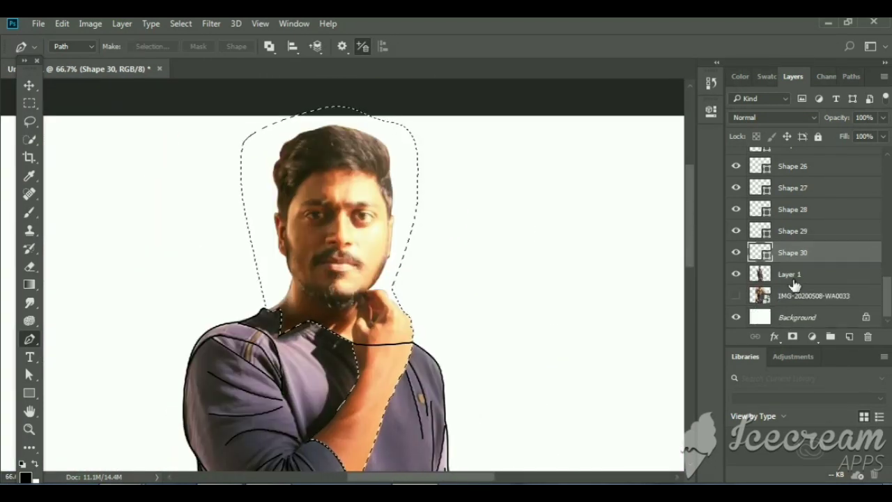
pyautogui.press('m')
pyautogui.rightClick(305, 162)
pyautogui.click(349, 205)
pyautogui.write('1')
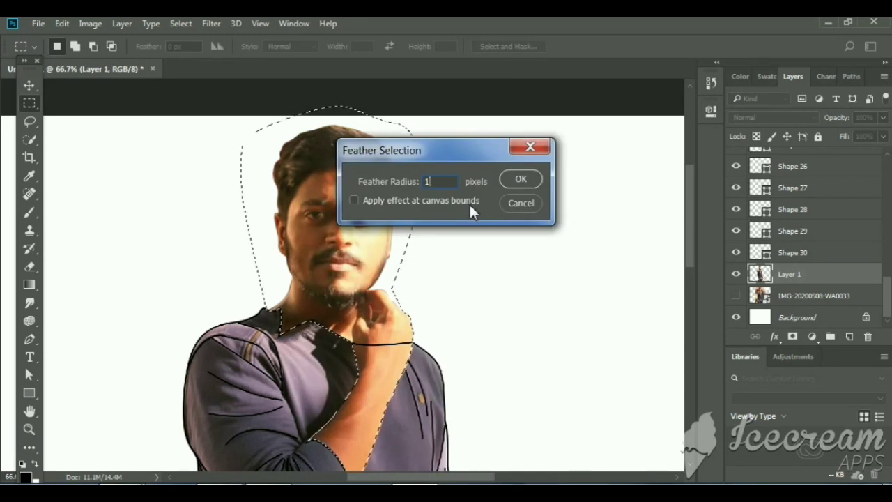
pyautogui.press('Escape')
pyautogui.rightClick(318, 348)
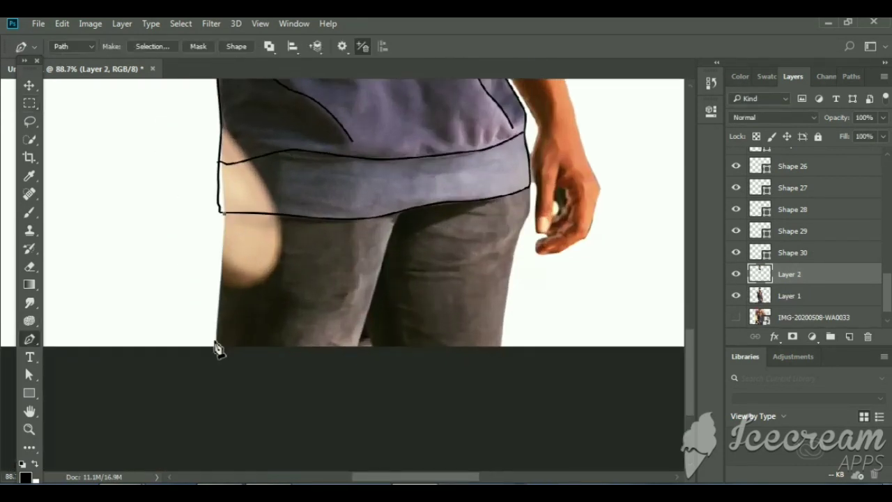
# Trace the jeans, feather and copy them onto Layer 3, then show Layer 1 again
pyautogui.moveTo(567, 365); pyautogui.dragTo(518, 332)
pyautogui.scroll(3, 537, 209)
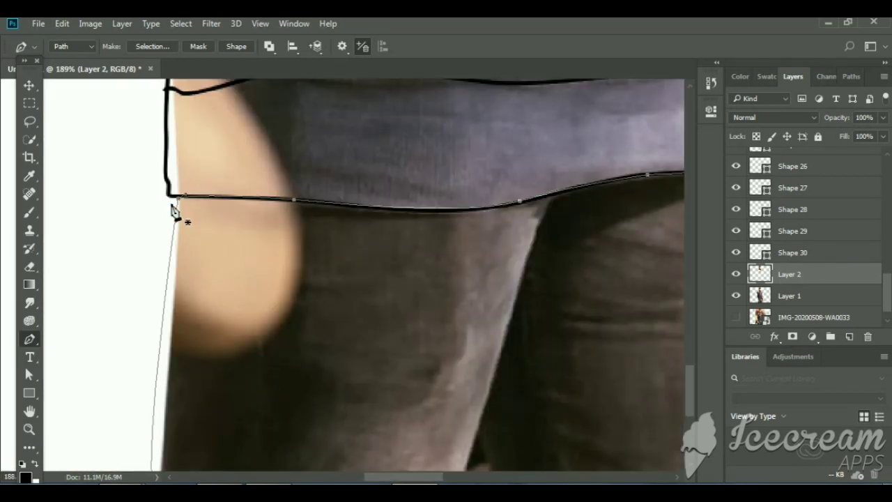
pyautogui.click(173, 206)
pyautogui.hotkey('ctrl', 'Return')
pyautogui.press('m')
pyautogui.hotkey('shift', 'F6')
pyautogui.press('Return')
pyautogui.hotkey('ctrl', 'j')
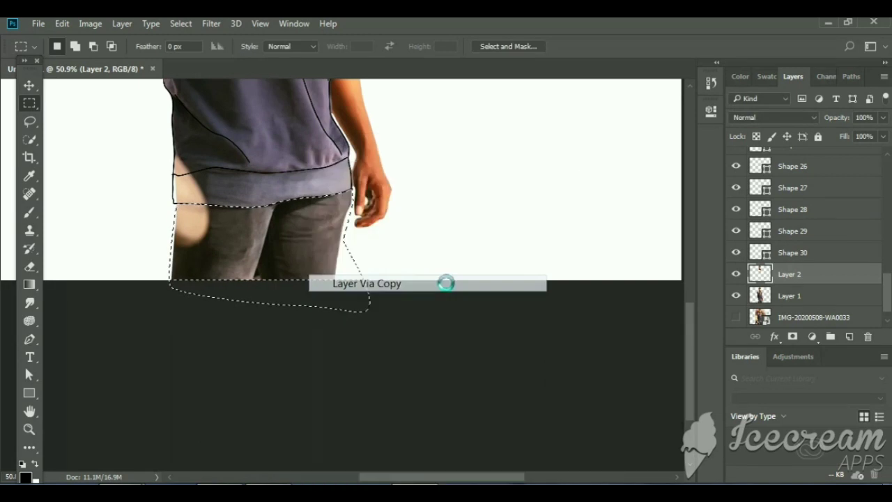
pyautogui.hotkey('ctrl', '0')
pyautogui.press('v')
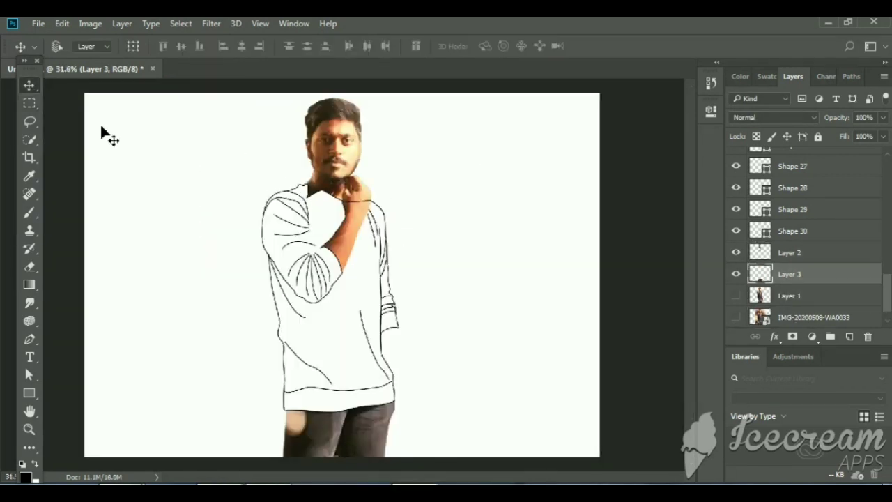
pyautogui.click(736, 295)
# Pen-trace the hanging forearm and hand from Layer 1 onto Layer 4
pyautogui.click(795, 296)
pyautogui.scroll(2, 345, 261)
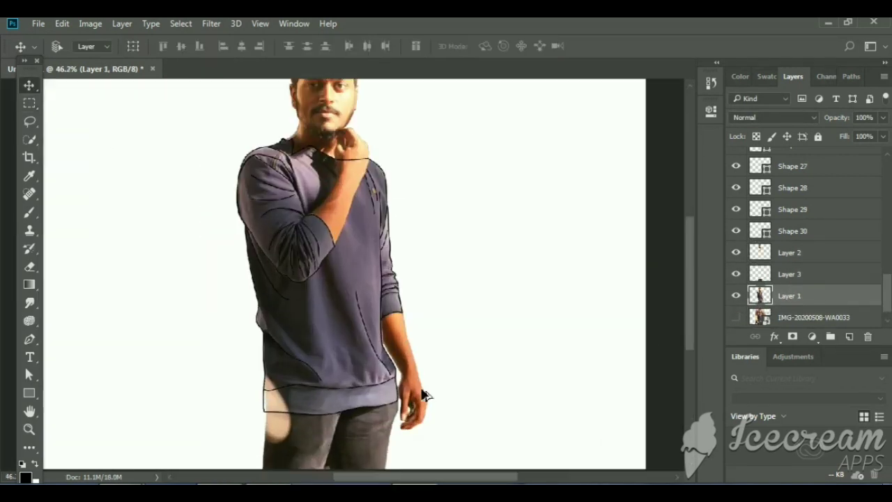
pyautogui.scroll(2, 345, 262)
pyautogui.press('p')
pyautogui.scroll(4, 344, 192)
pyautogui.click(366, 162)
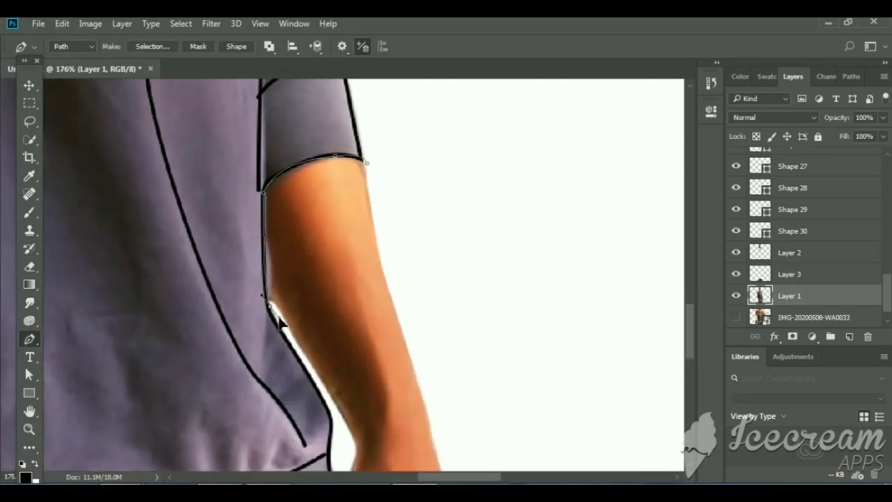
pyautogui.click(314, 377)
pyautogui.scroll(-3, 286, 331)
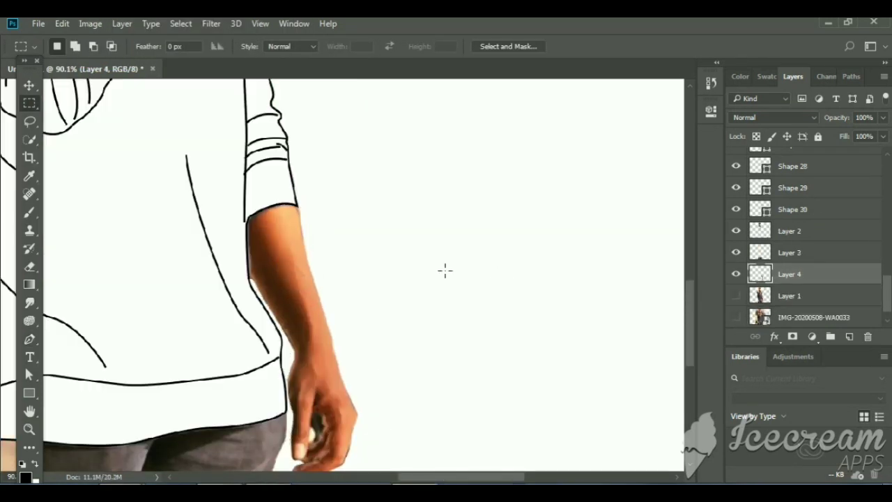
# Move Layer 2 above all line-art shape layers and show Layer 1 again
pyautogui.rightClick(315, 173)
pyautogui.click(362, 178)
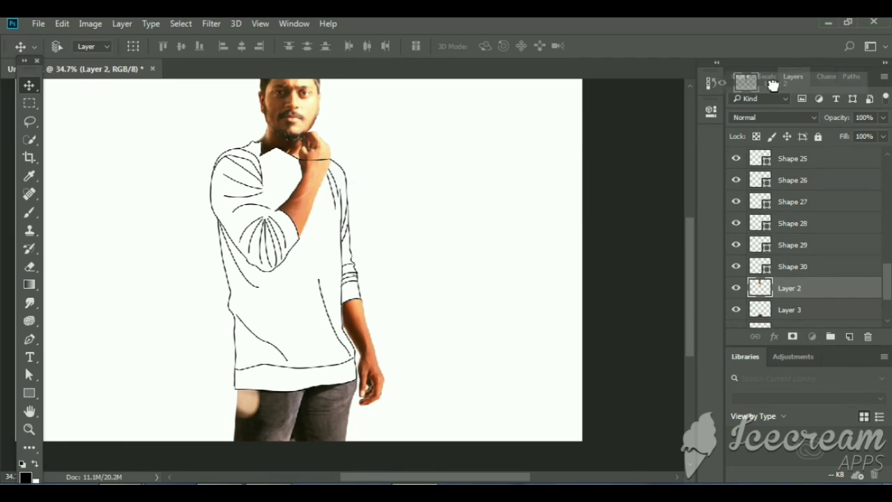
pyautogui.moveTo(772, 83); pyautogui.dragTo(784, 161)
pyautogui.scroll(-1, 408, 232)
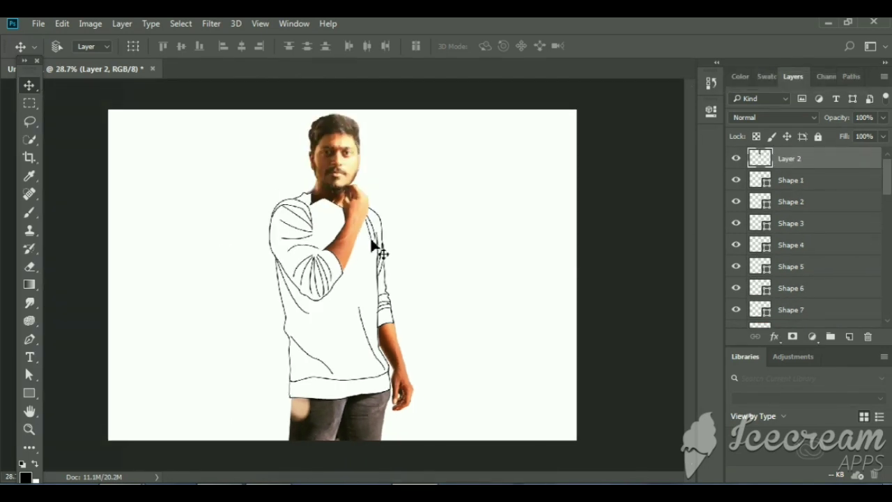
pyautogui.scroll(-5, 743, 304)
pyautogui.scroll(-5, 743, 293)
pyautogui.click(737, 274)
pyautogui.scroll(3, 322, 217)
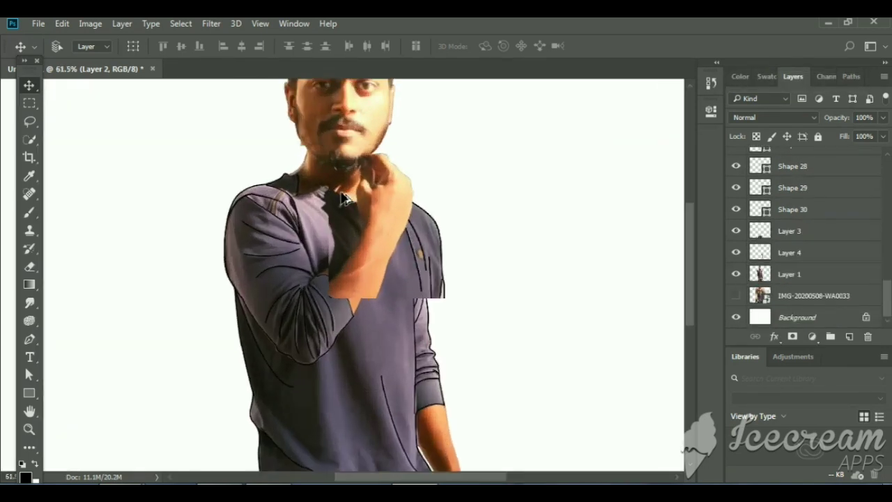
pyautogui.scroll(3, 322, 217)
# Undo three stray path steps and switch the pen to stroked Shape mode
pyautogui.press('p')
pyautogui.click(790, 252)
pyautogui.click(260, 167)
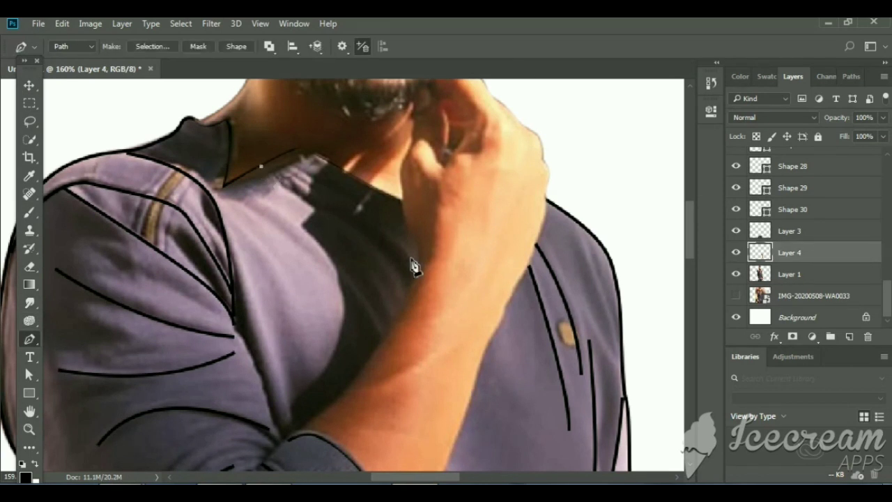
pyautogui.click(62, 23)
pyautogui.click(123, 76)
pyautogui.click(62, 23)
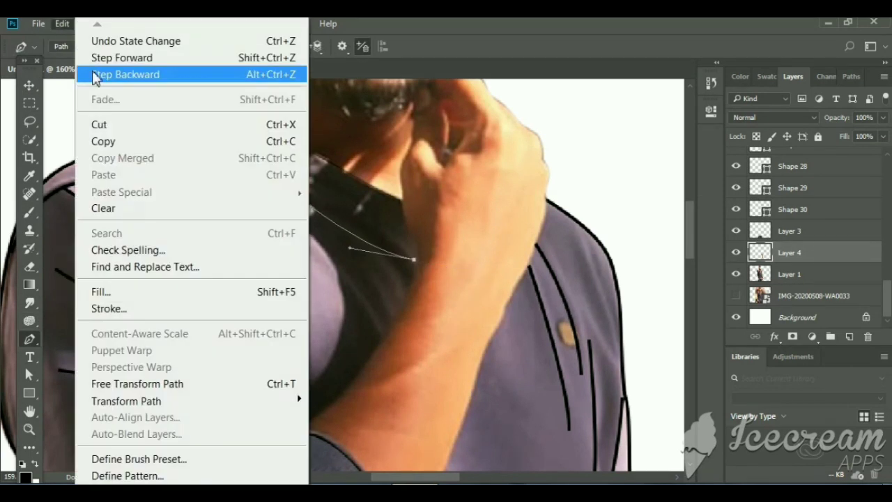
pyautogui.click(123, 75)
pyautogui.click(62, 23)
pyautogui.click(123, 75)
pyautogui.click(73, 46)
pyautogui.click(66, 59)
# Draw thin black lines along the collar, inner neckline, shoulder and collar fold
pyautogui.click(262, 164)
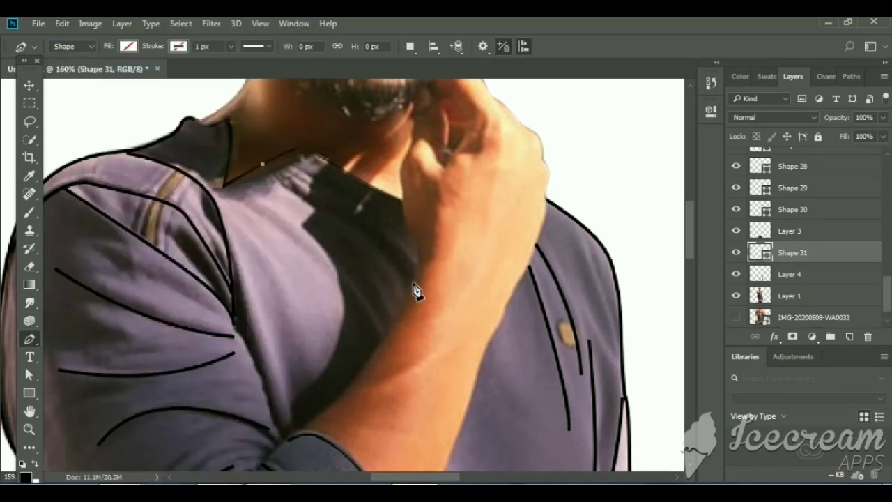
pyautogui.click(790, 274)
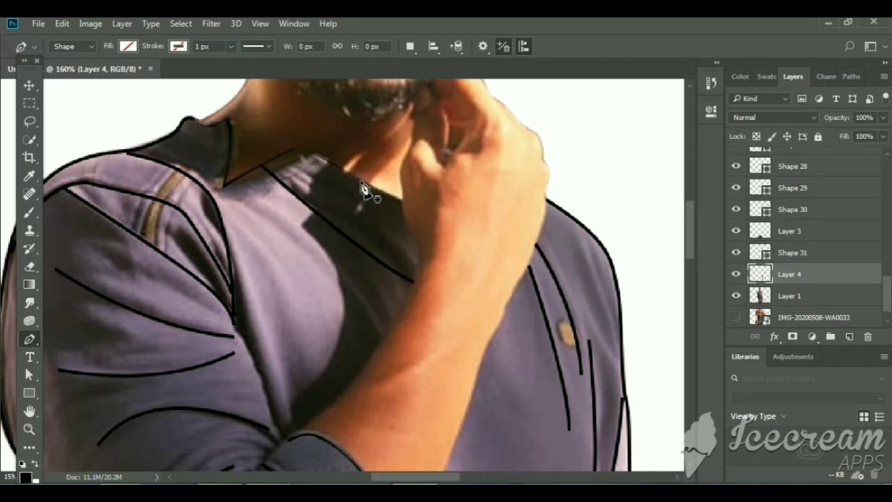
pyautogui.moveTo(311, 155); pyautogui.dragTo(290, 213)
pyautogui.click(736, 296)
pyautogui.click(736, 295)
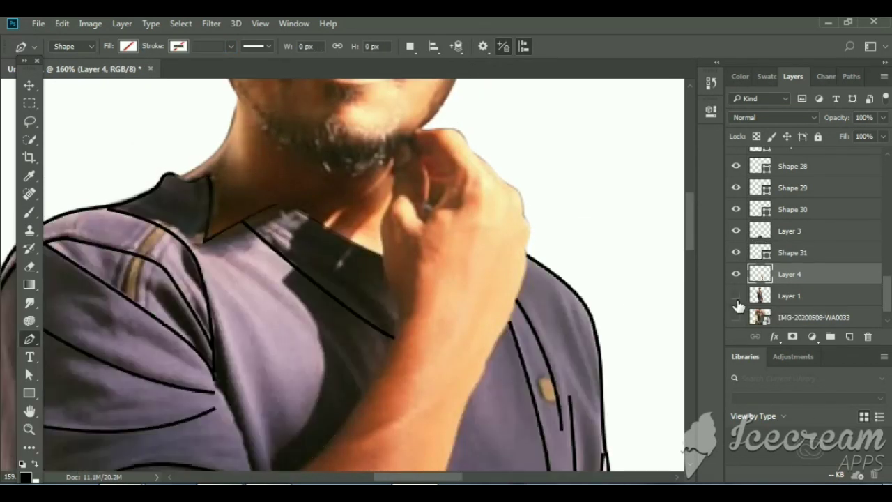
pyautogui.moveTo(594, 401); pyautogui.dragTo(510, 265)
pyautogui.click(471, 145)
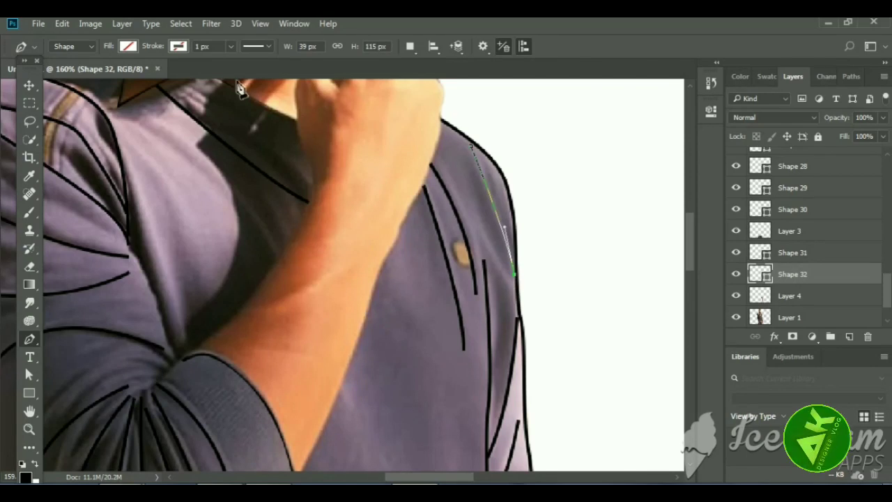
pyautogui.moveTo(158, 49); pyautogui.dragTo(163, 60)
pyautogui.scroll(-1, 400, 274)
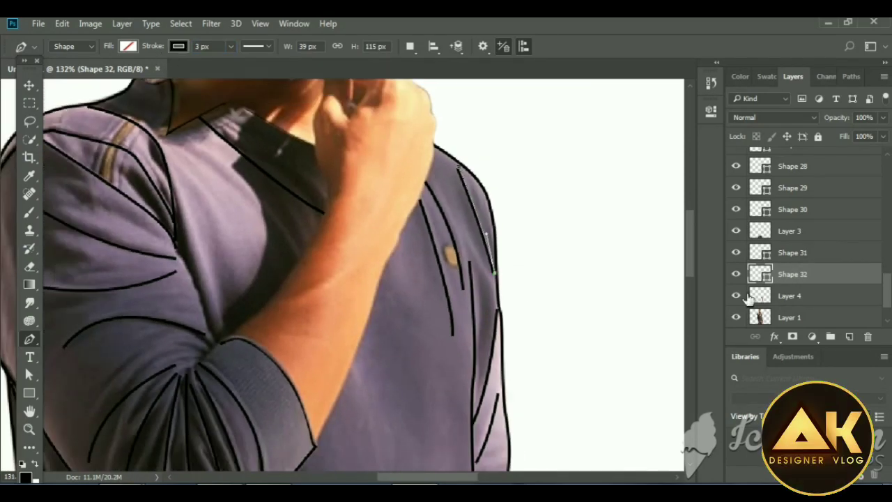
pyautogui.click(174, 140)
pyautogui.moveTo(261, 212); pyautogui.dragTo(281, 261)
pyautogui.press('Return')
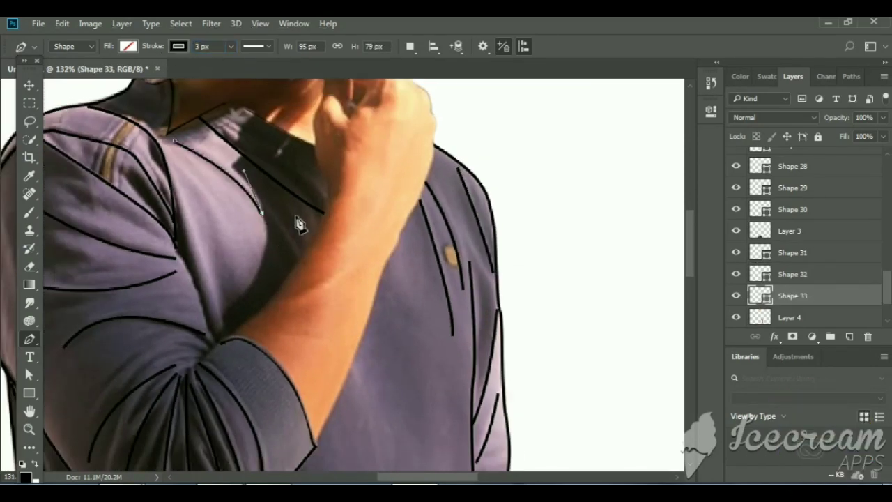
pyautogui.hotkey('alt', '[')
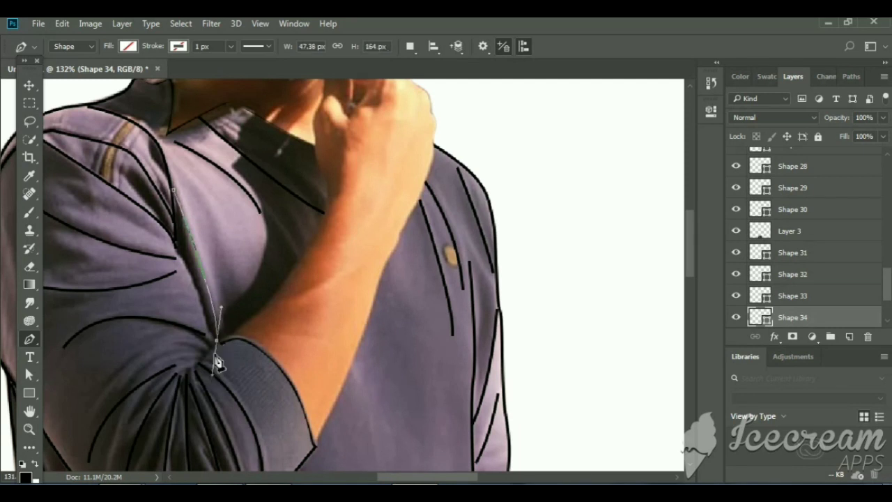
# Draw the last shirt line along the sleeve crease
pyautogui.scroll(-3, 260, 193)
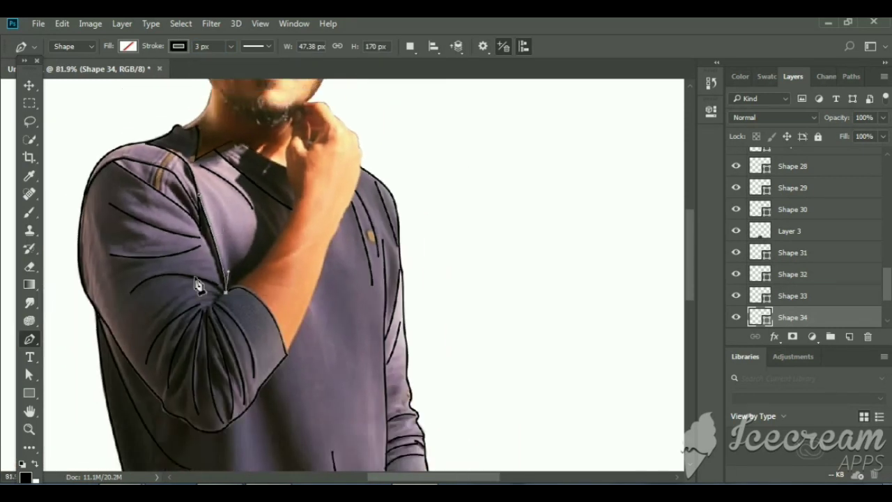
pyautogui.scroll(-2, 199, 285)
pyautogui.moveTo(229, 343); pyautogui.dragTo(229, 239)
pyautogui.press('Return')
pyautogui.hotkey('alt', '[')
pyautogui.scroll(3, 172, 265)
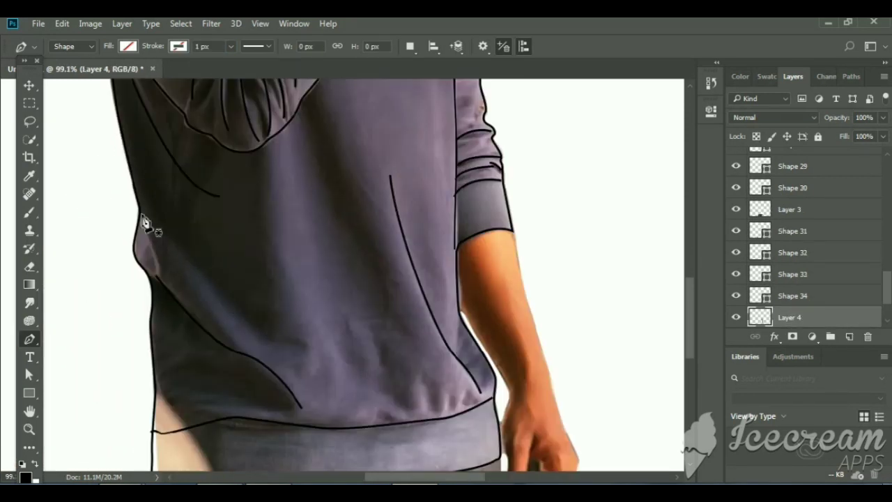
# Hide the original photo layer and bring up the reference images folder
pyautogui.click(30, 85)
pyautogui.scroll(-2, 199, 173)
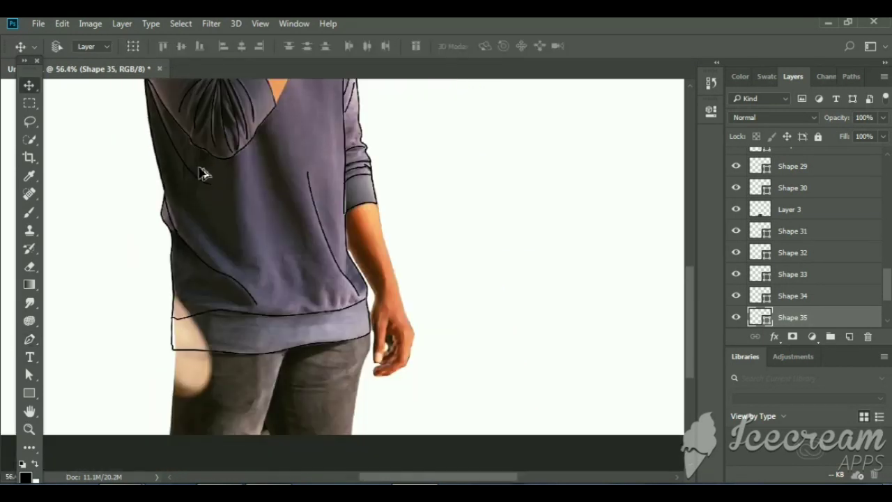
pyautogui.scroll(-1, 199, 173)
pyautogui.scroll(-2, 806, 313)
pyautogui.click(737, 274)
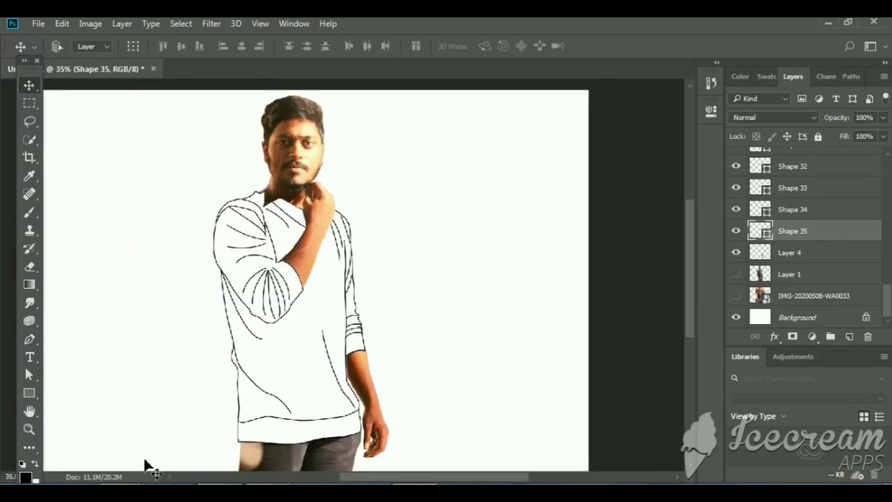
pyautogui.click(321, 422)
pyautogui.scroll(2, 602, 324)
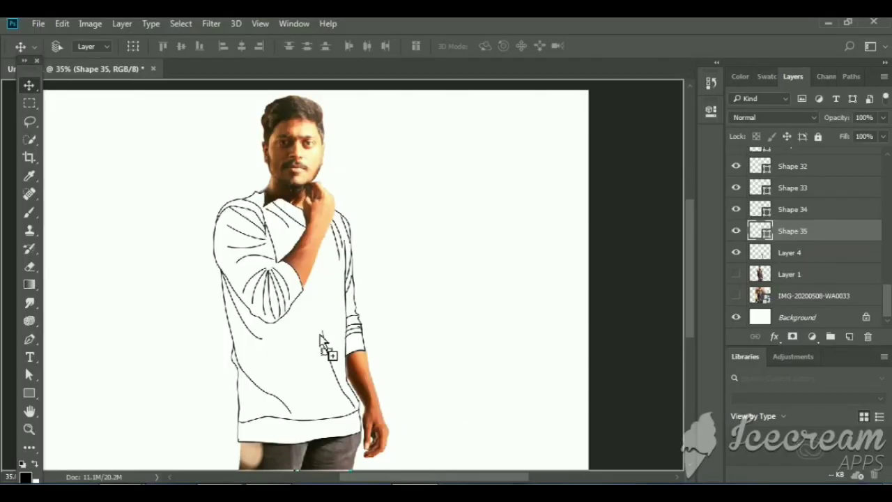
# Place the brick-wall image, scale it to fill the canvas, and move it below Layer 4
pyautogui.moveTo(411, 473); pyautogui.dragTo(295, 315)
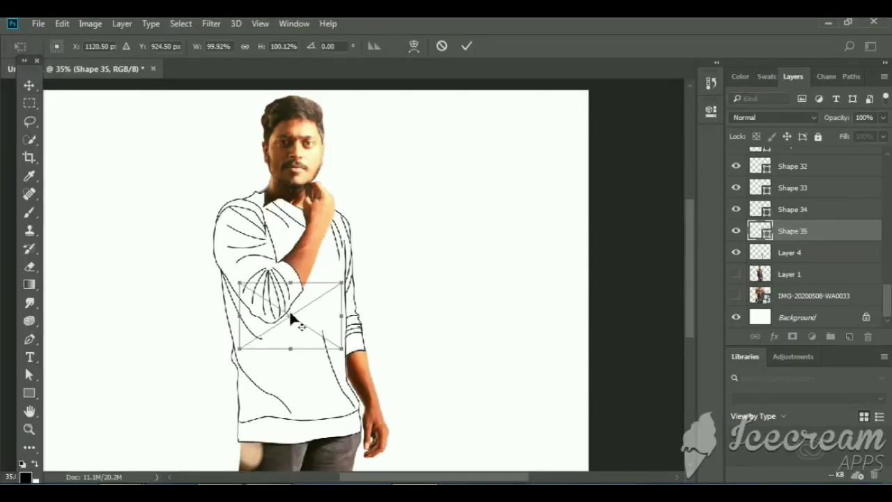
pyautogui.moveTo(237, 280)
pyautogui.mouseDown()
pyautogui.moveTo(93, 152)
pyautogui.moveTo(86, 115)
pyautogui.mouseUp()
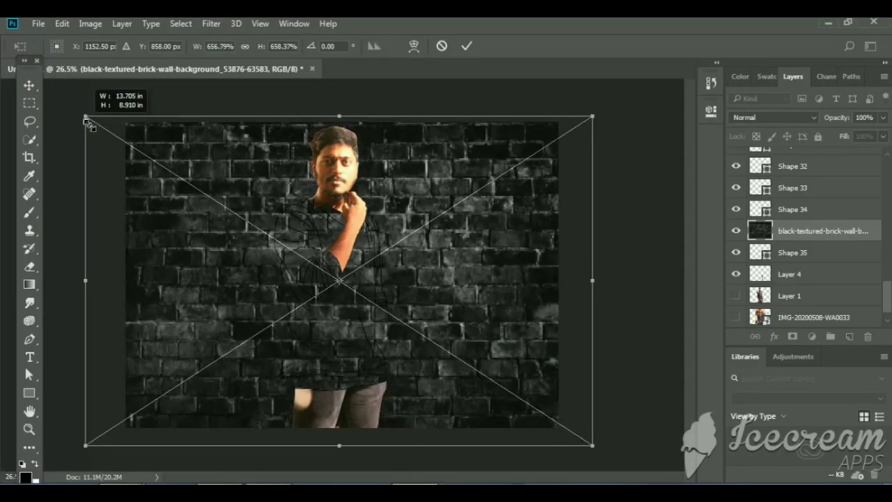
pyautogui.press('Return')
pyautogui.moveTo(809, 230); pyautogui.dragTo(809, 274)
pyautogui.click(769, 234)
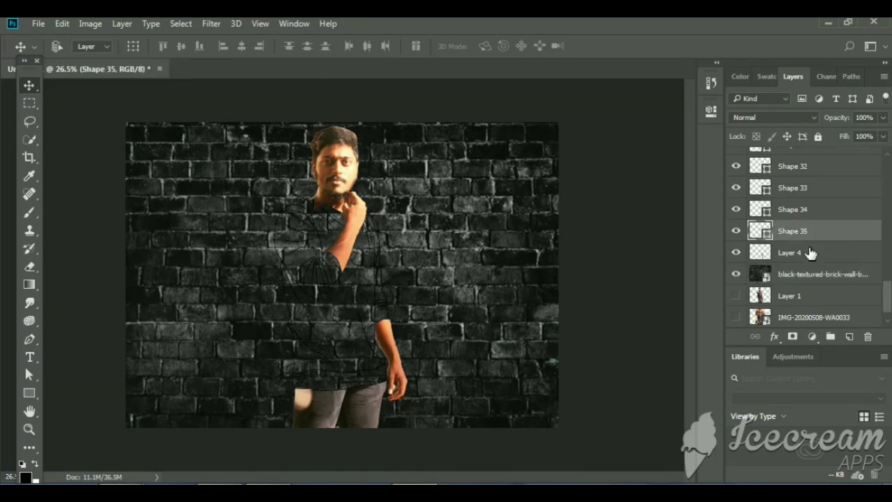
pyautogui.doubleClick(823, 237)
# Select all the line-art shape layers and group them into Group 1
pyautogui.click(668, 120)
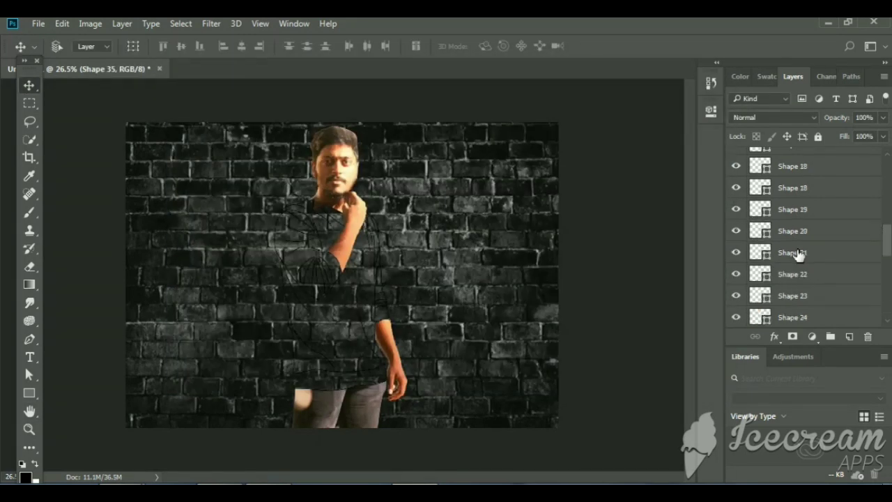
pyautogui.scroll(3, 797, 253)
pyautogui.keyDown('shift'); pyautogui.click(802, 182); pyautogui.keyUp('shift')
pyautogui.scroll(-3, 802, 209)
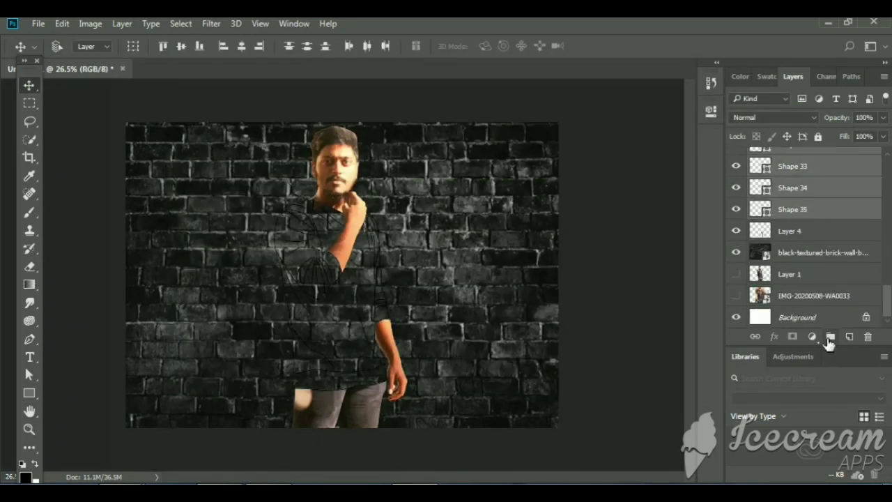
pyautogui.click(830, 337)
# Duplicate Group 1 as a smart object, test a colour overlay, then delete the copy
pyautogui.hotkey('ctrl', 'j')
pyautogui.rightClick(801, 156)
pyautogui.click(669, 297)
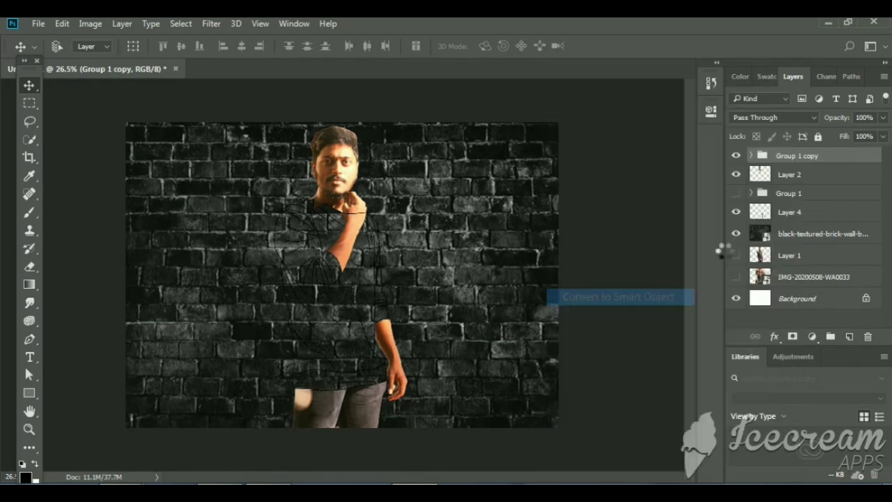
pyautogui.doubleClick(837, 156)
pyautogui.moveTo(371, 58); pyautogui.dragTo(643, 90)
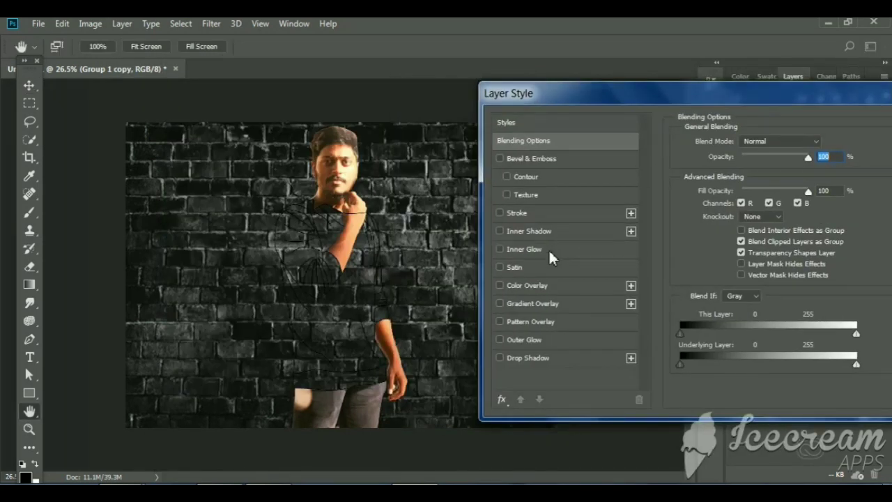
pyautogui.click(528, 285)
pyautogui.moveTo(886, 93); pyautogui.dragTo(767, 90)
pyautogui.click(845, 153)
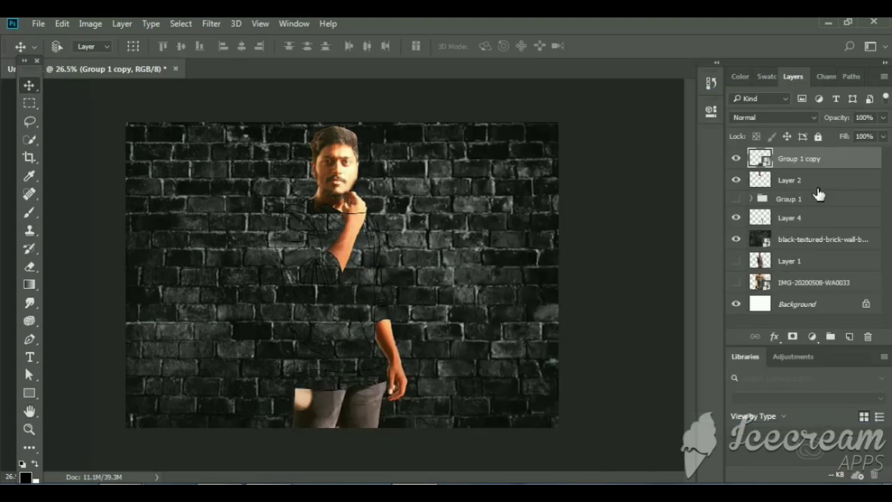
pyautogui.press('Delete')
# Make Group 1 visible again and select Layer 3 inside it from the canvas
pyautogui.click(736, 177)
pyautogui.rightClick(319, 315)
pyautogui.click(368, 343)
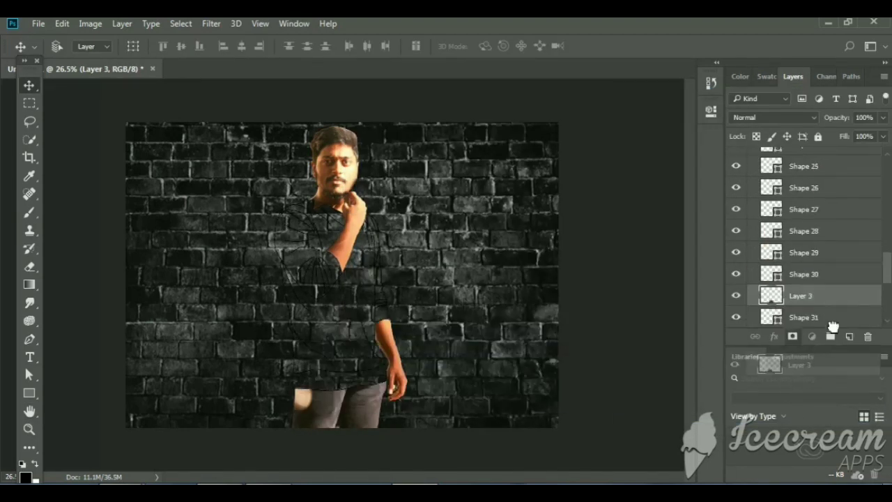
pyautogui.moveTo(786, 318); pyautogui.dragTo(837, 309)
pyautogui.scroll(-2, 823, 294)
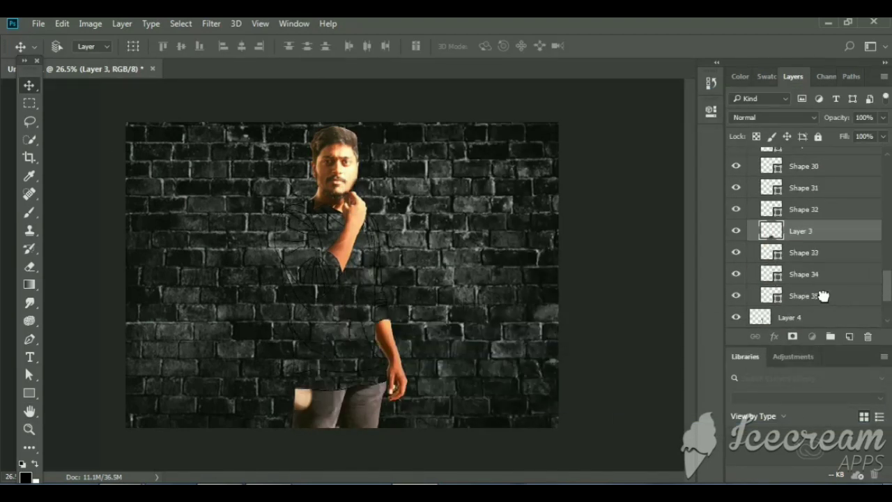
pyautogui.scroll(-1, 819, 285)
pyautogui.scroll(15, 809, 265)
# Collapse Group 1, duplicate it, and open Blending Options for Group 1 copy
pyautogui.click(752, 177)
pyautogui.click(795, 177)
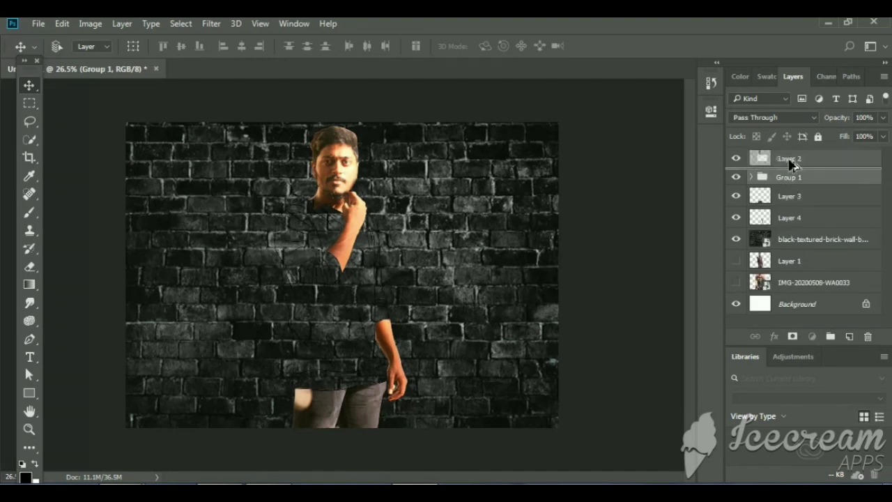
pyautogui.hotkey('ctrl', 'j')
pyautogui.rightClick(795, 178)
pyautogui.click(596, 96)
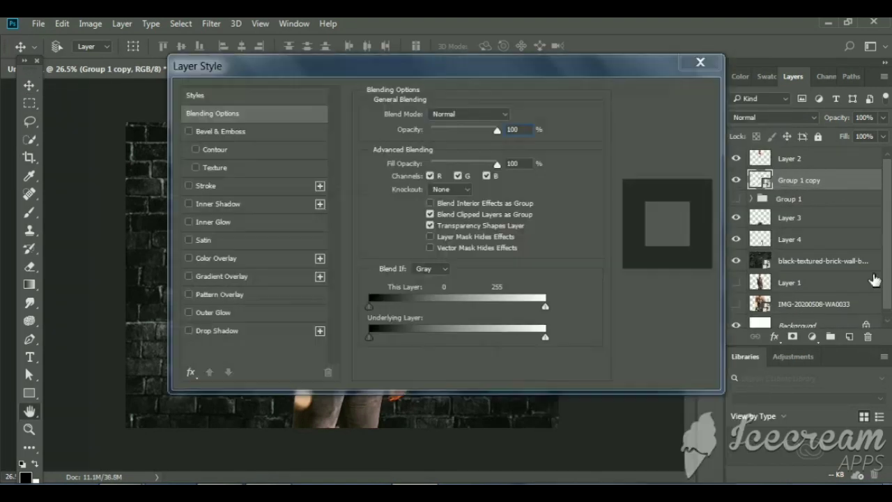
# Try a bright cyan Color Overlay on Group 1 copy, then cancel it
pyautogui.moveTo(181, 115); pyautogui.dragTo(491, 94)
pyautogui.click(474, 286)
pyautogui.click(771, 143)
pyautogui.click(688, 256)
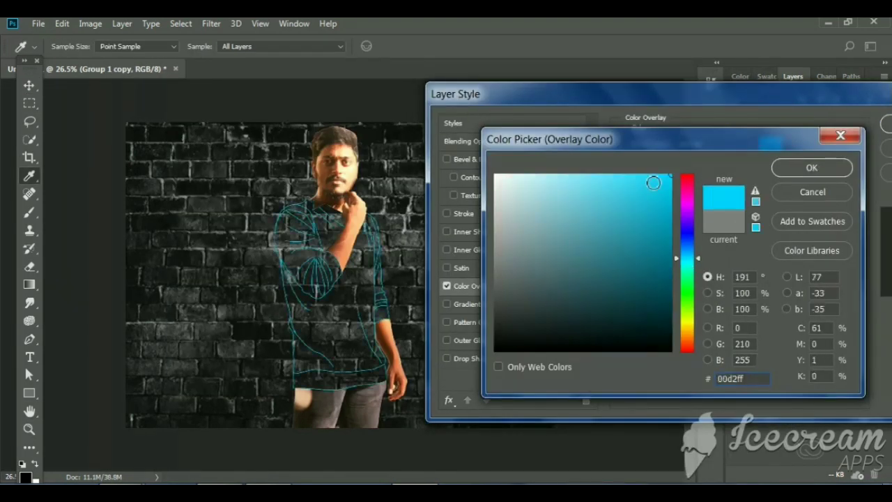
pyautogui.click(654, 182)
pyautogui.click(810, 168)
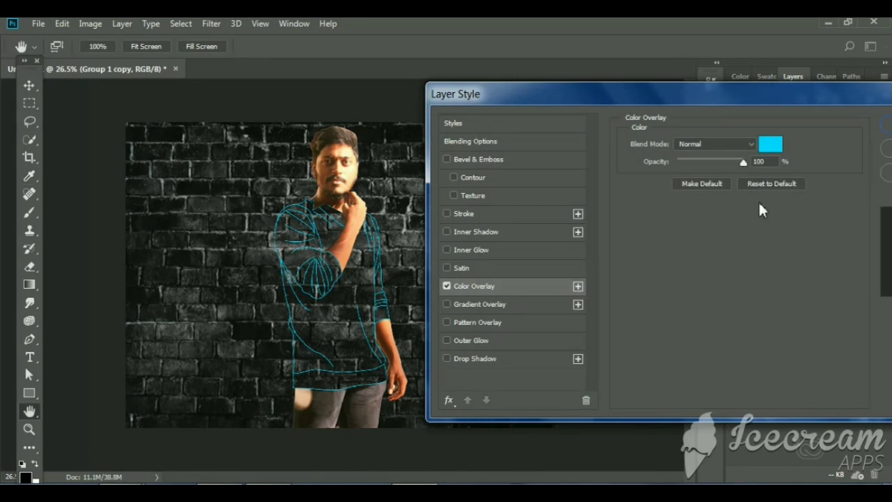
pyautogui.moveTo(698, 93); pyautogui.dragTo(589, 93)
pyautogui.click(817, 146)
# Select the group's shape layers, switch to path drawing, and toggle the brick wall's visibility
pyautogui.hotkey('ctrl', 'shift', 'g')
pyautogui.scroll(-2, 790, 248)
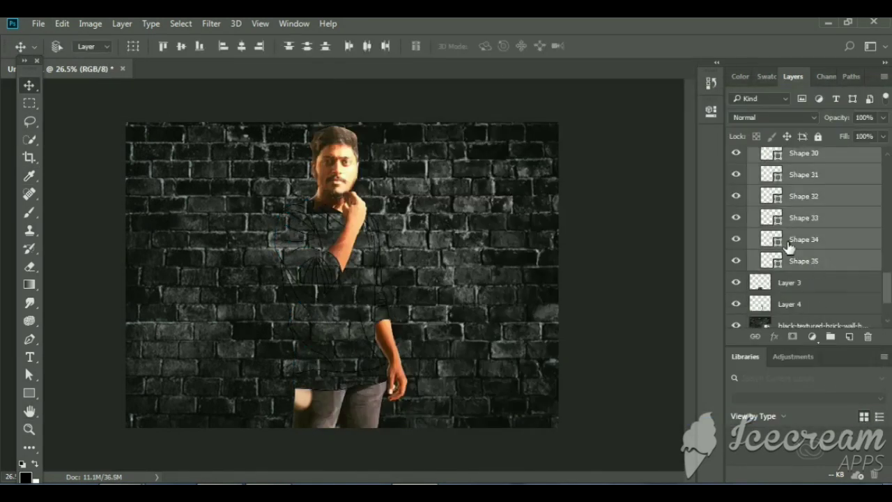
pyautogui.click(30, 339)
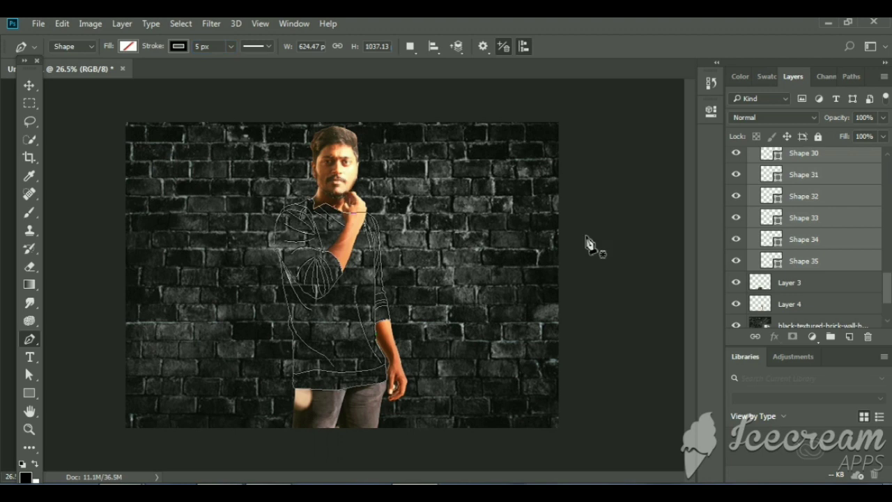
pyautogui.scroll(-1, 790, 265)
pyautogui.click(736, 260)
pyautogui.scroll(2, 348, 237)
pyautogui.click(736, 259)
pyautogui.scroll(3, 773, 237)
pyautogui.scroll(5, 773, 222)
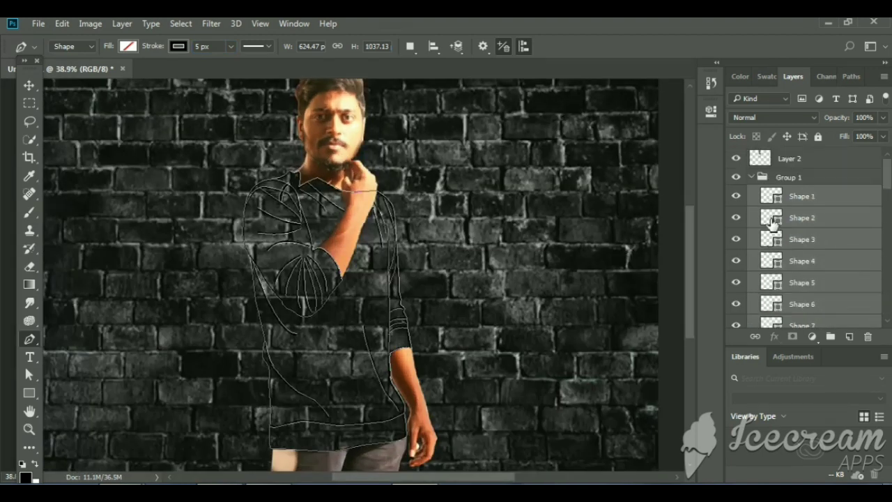
# Collapse Group 1 and duplicate it as Group 1 copy
pyautogui.click(752, 178)
pyautogui.hotkey('ctrl', 'j')
pyautogui.rightClick(774, 159)
# Convert Group 1 copy to a smart object and give it a bright cyan Color Overlay
pyautogui.click(579, 295)
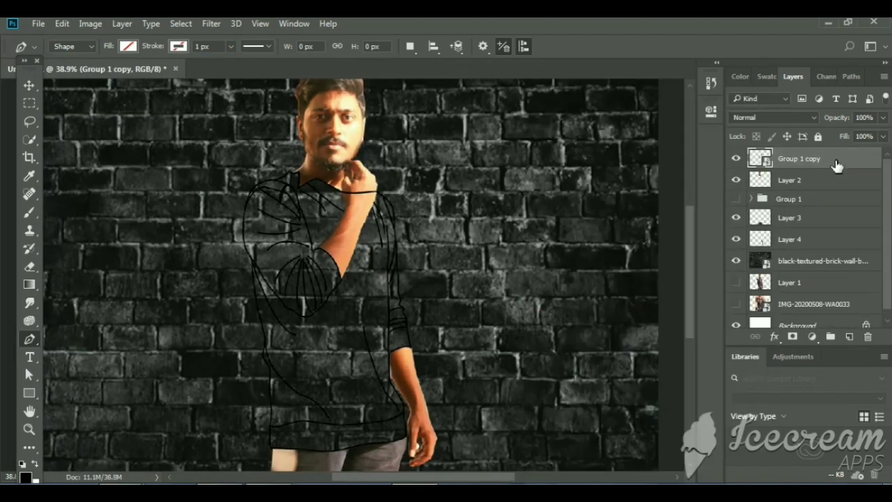
pyautogui.doubleClick(836, 165)
pyautogui.click(376, 284)
pyautogui.moveTo(446, 94); pyautogui.dragTo(562, 95)
pyautogui.click(769, 167)
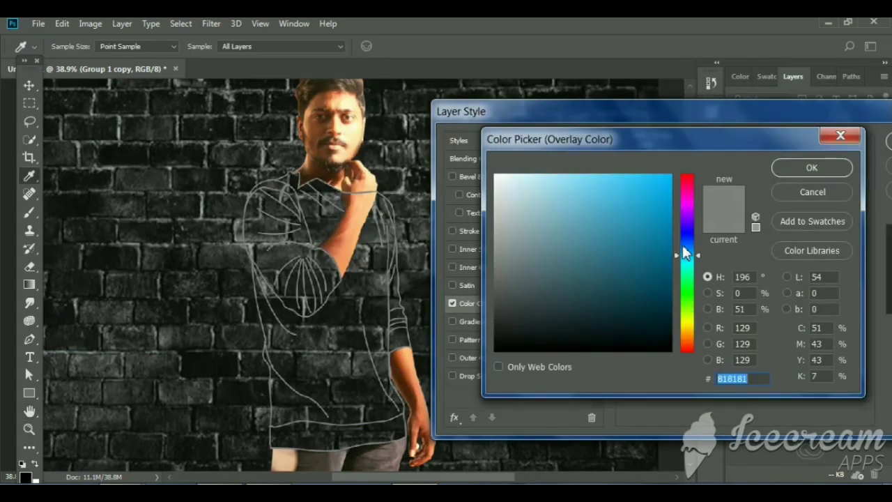
pyautogui.click(670, 177)
pyautogui.click(812, 168)
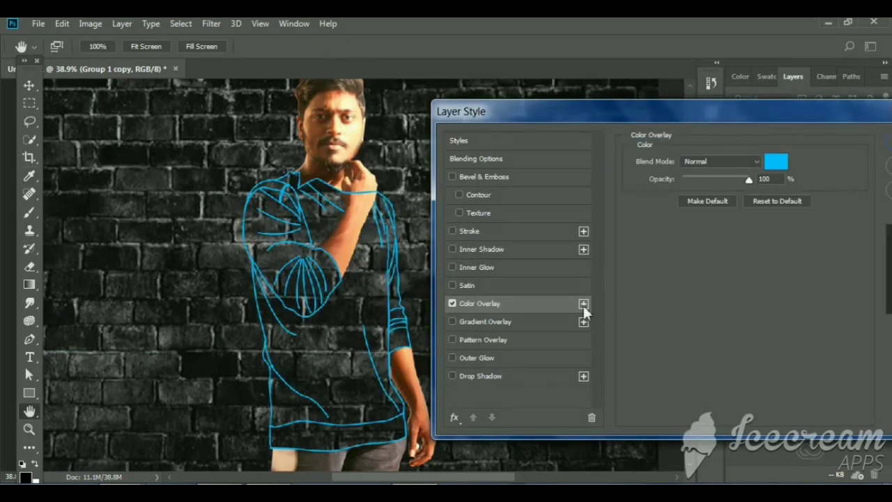
# Enable Outer Glow and set its colour to 00baff
pyautogui.click(490, 357)
pyautogui.click(480, 303)
pyautogui.click(776, 161)
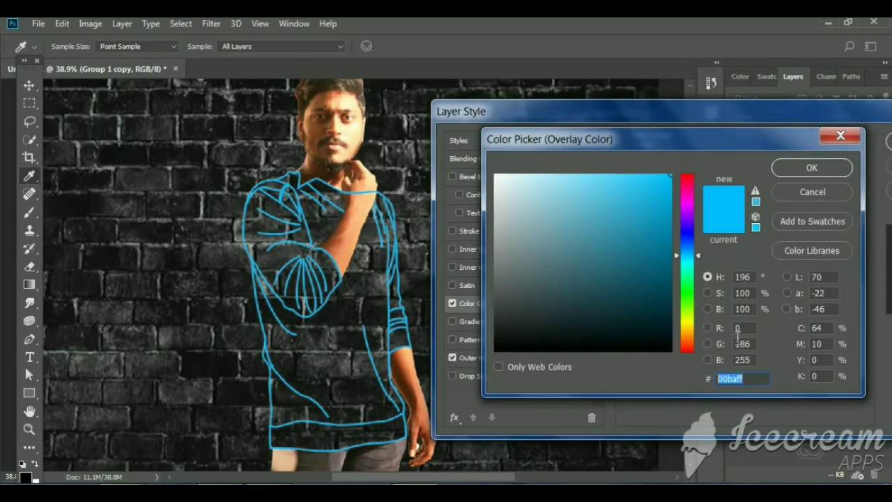
pyautogui.click(813, 167)
pyautogui.click(470, 357)
pyautogui.click(662, 205)
pyautogui.write('00baff')
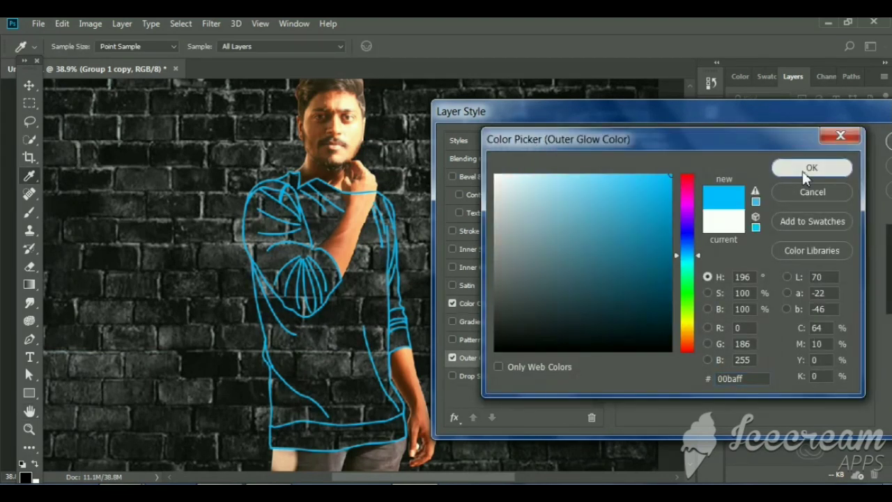
pyautogui.click(812, 168)
# Give the outer glow full opacity, about 13 px size, and the Linear contour
pyautogui.moveTo(690, 278); pyautogui.dragTo(715, 279)
pyautogui.moveTo(702, 176); pyautogui.dragTo(753, 182)
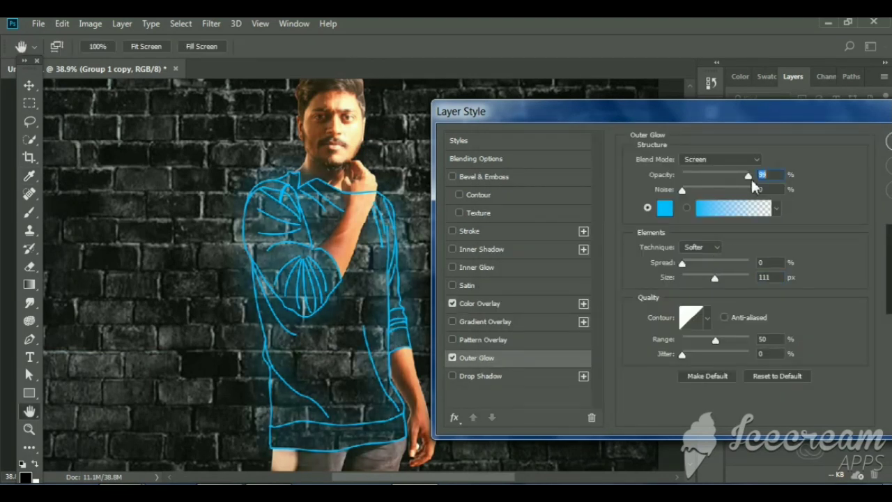
pyautogui.click(709, 321)
pyautogui.click(646, 350)
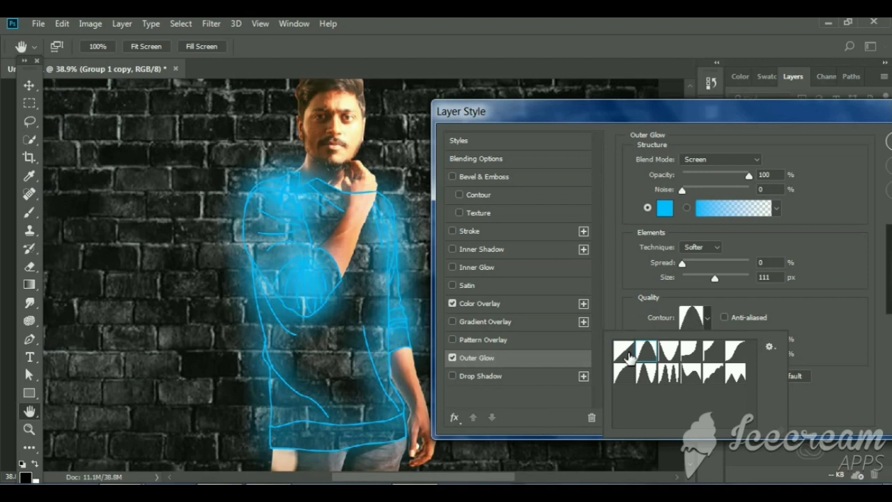
pyautogui.click(723, 290)
pyautogui.moveTo(715, 278); pyautogui.dragTo(695, 278)
pyautogui.click(708, 318)
pyautogui.click(713, 350)
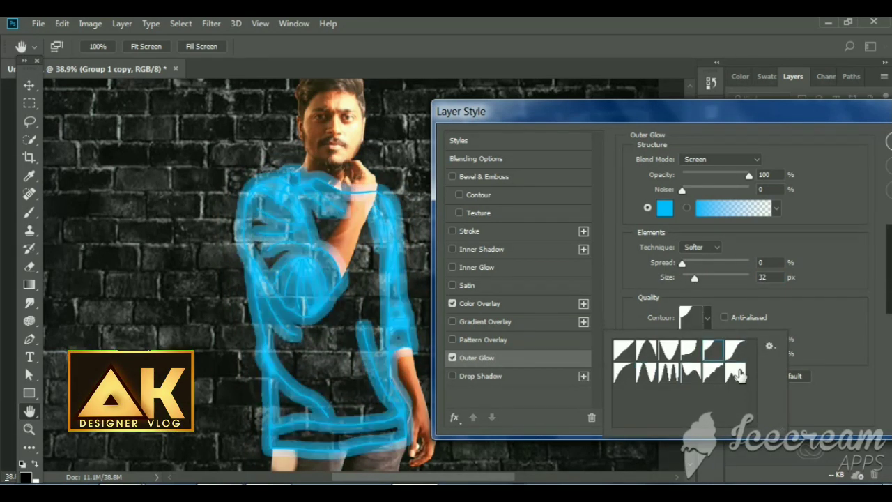
pyautogui.press('Left')
pyautogui.press('Left')
pyautogui.press('Left')
pyautogui.press('Return')
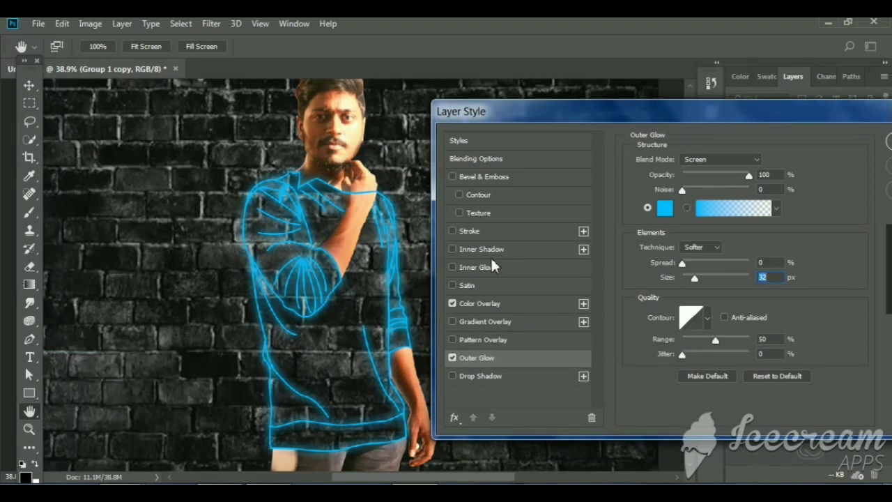
# Enable Inner Glow with colour 00baff
pyautogui.click(492, 265)
pyautogui.click(665, 207)
pyautogui.write('00baff')
pyautogui.press('Return')
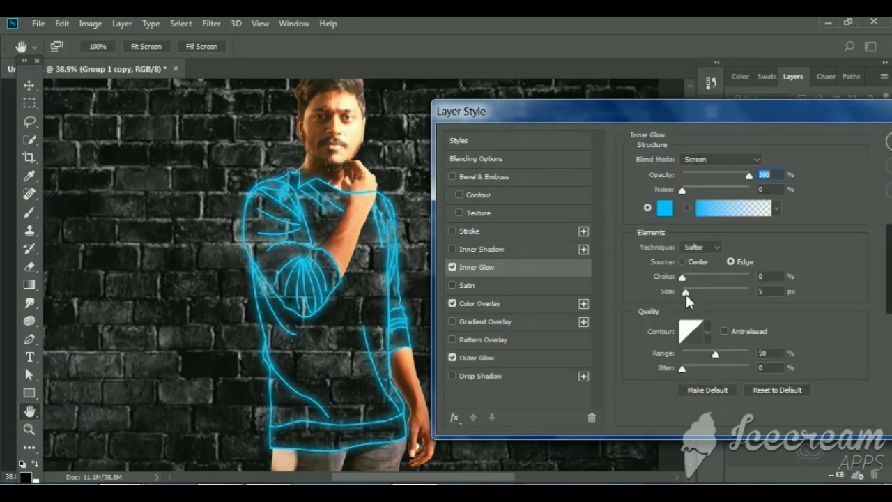
# Set the outer glow blend mode to Hard Light and adjust its spread
pyautogui.click(502, 361)
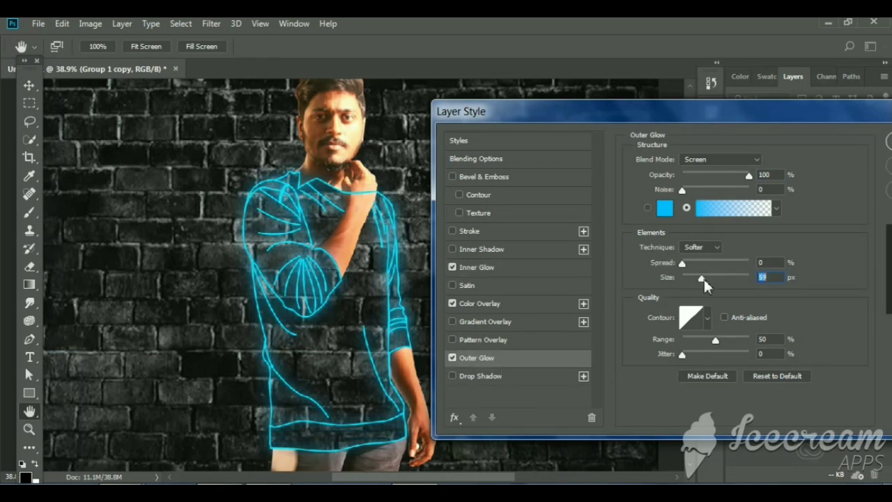
pyautogui.click(720, 159)
pyautogui.press('Return')
pyautogui.press('Down')
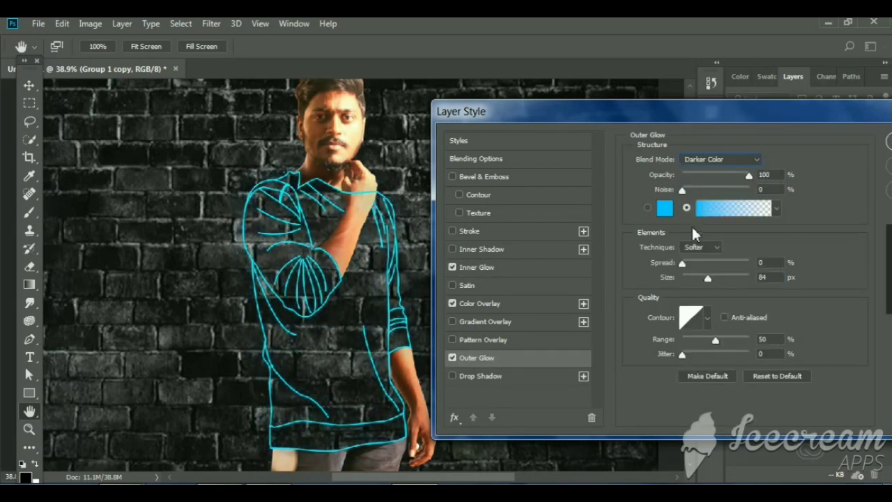
pyautogui.press('Down')
pyautogui.press('Down')
pyautogui.press('Down')
pyautogui.press('Down')
pyautogui.press('Down')
pyautogui.press('Down')
pyautogui.press('Up')
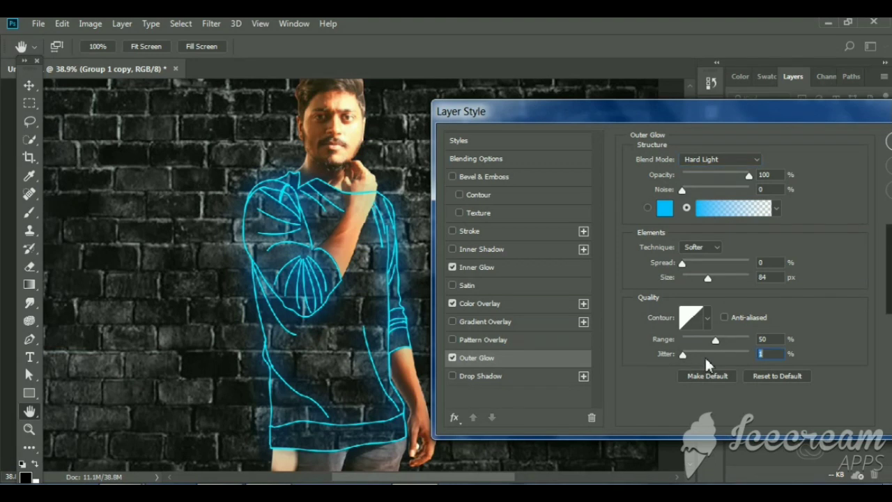
pyautogui.moveTo(682, 263); pyautogui.dragTo(684, 276)
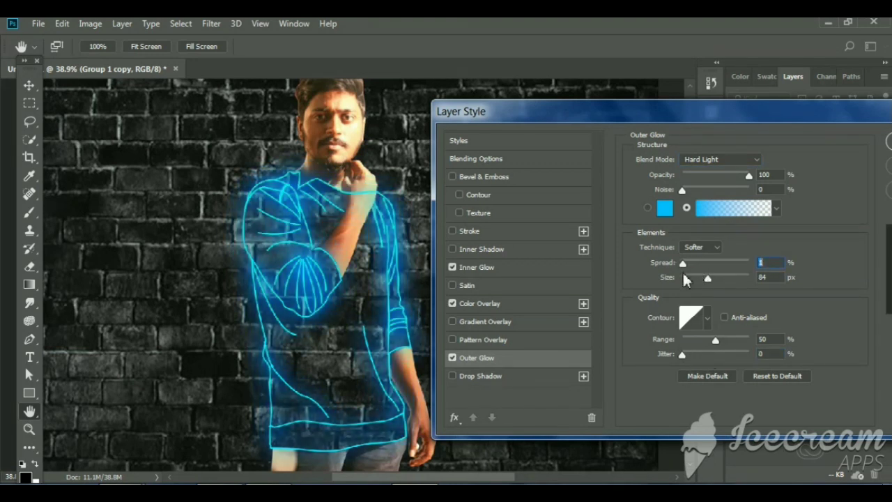
# Apply the glow effects and move Layer 2 to the top of the stack
pyautogui.moveTo(790, 121); pyautogui.dragTo(770, 124)
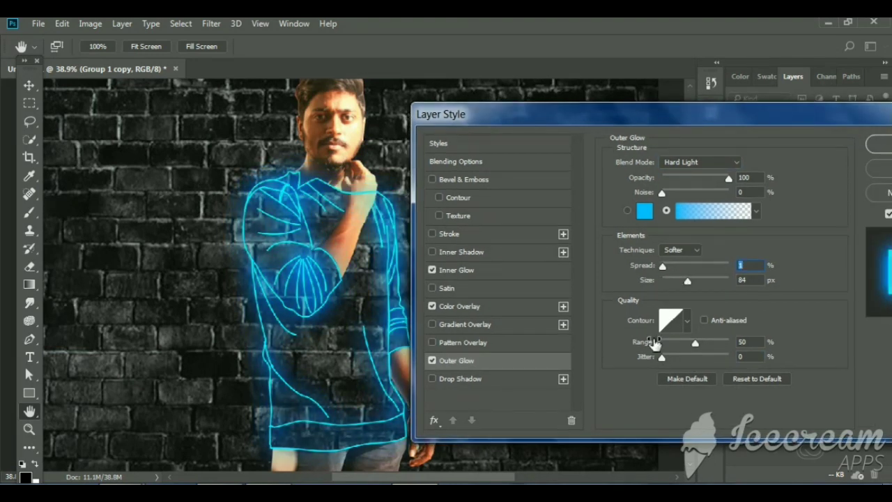
pyautogui.click(879, 144)
pyautogui.moveTo(792, 233); pyautogui.dragTo(792, 201)
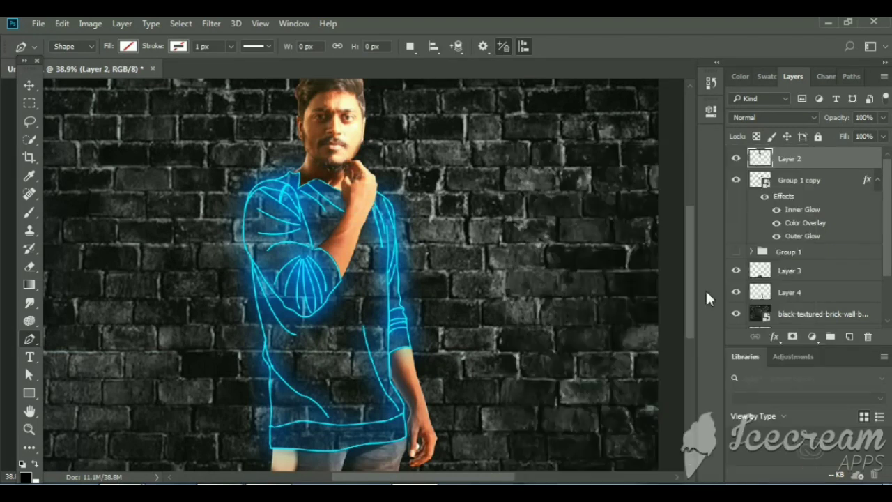
# Drag the selected layer higher in the Layers panel and apply a context-menu command
pyautogui.scroll(-2, 792, 235)
pyautogui.moveTo(809, 232); pyautogui.dragTo(801, 174)
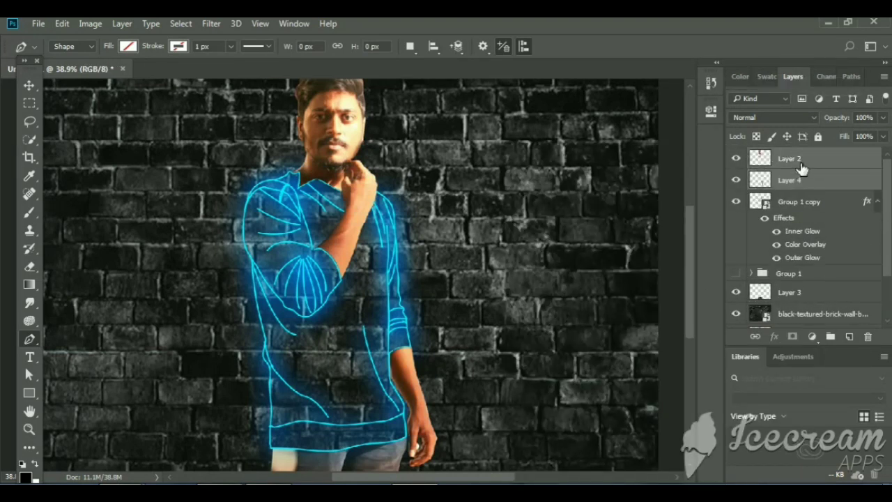
pyautogui.rightClick(802, 174)
pyautogui.click(488, 179)
# Add a Hue/Saturation adjustment with Colorize on and Hue 213
pyautogui.click(812, 337)
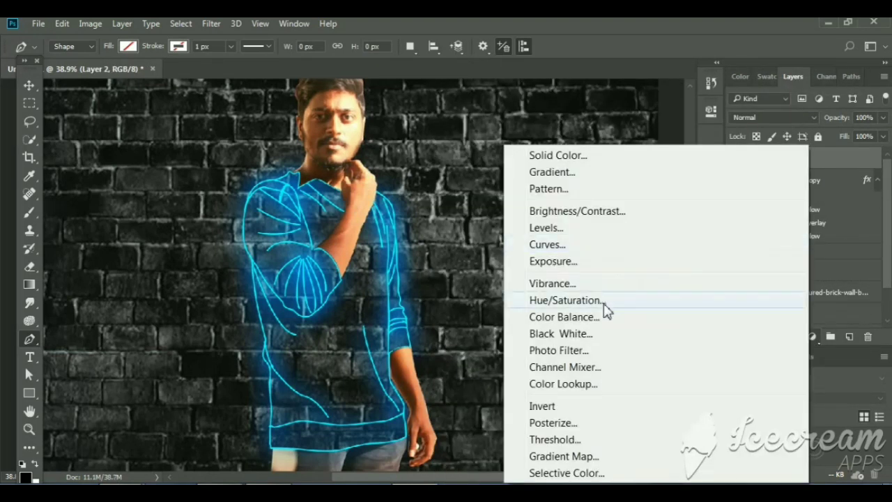
pyautogui.click(605, 305)
pyautogui.click(570, 271)
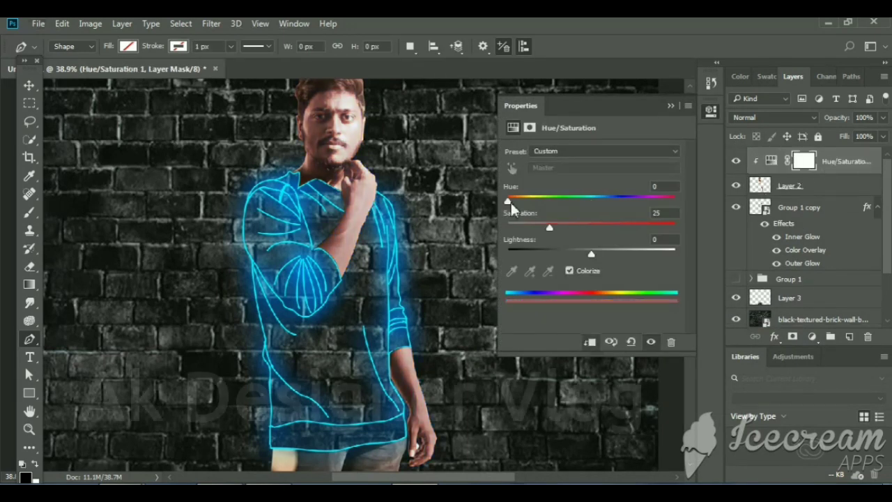
pyautogui.moveTo(511, 201)
pyautogui.mouseDown()
pyautogui.moveTo(606, 201)
pyautogui.moveTo(602, 228)
pyautogui.moveTo(603, 202)
pyautogui.mouseUp()
pyautogui.click(603, 151)
pyautogui.press('Escape')
# Select Layer 2 and add a slightly brightening Brightness/Contrast adjustment
pyautogui.click(809, 321)
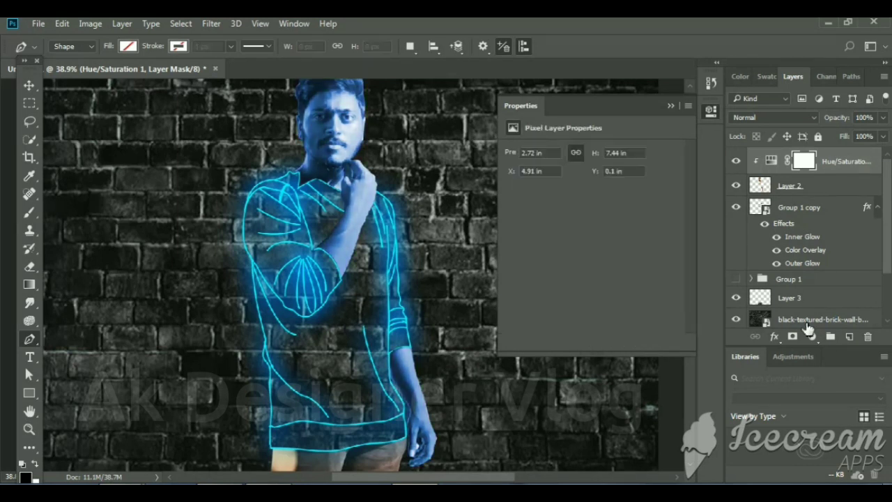
pyautogui.click(811, 337)
pyautogui.click(781, 212)
pyautogui.moveTo(591, 185); pyautogui.dragTo(605, 186)
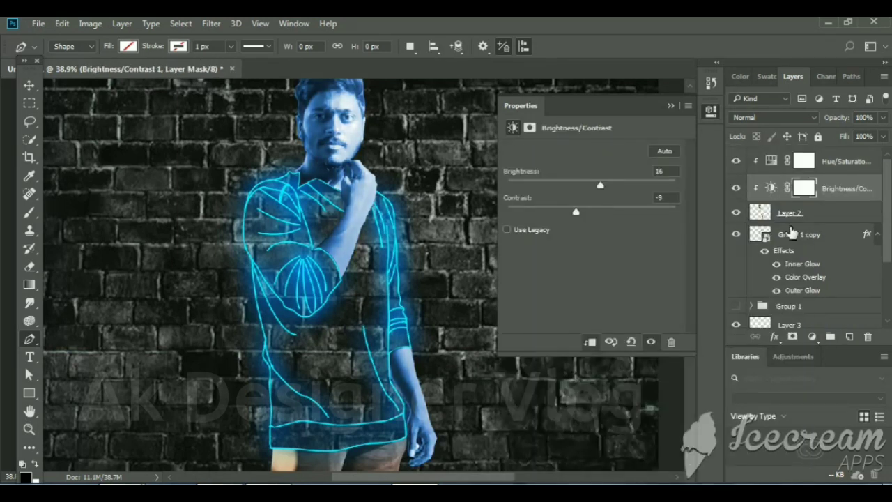
# Add a Color Balance adjustment shifting the midtones to Cyan -52
pyautogui.click(812, 337)
pyautogui.click(578, 316)
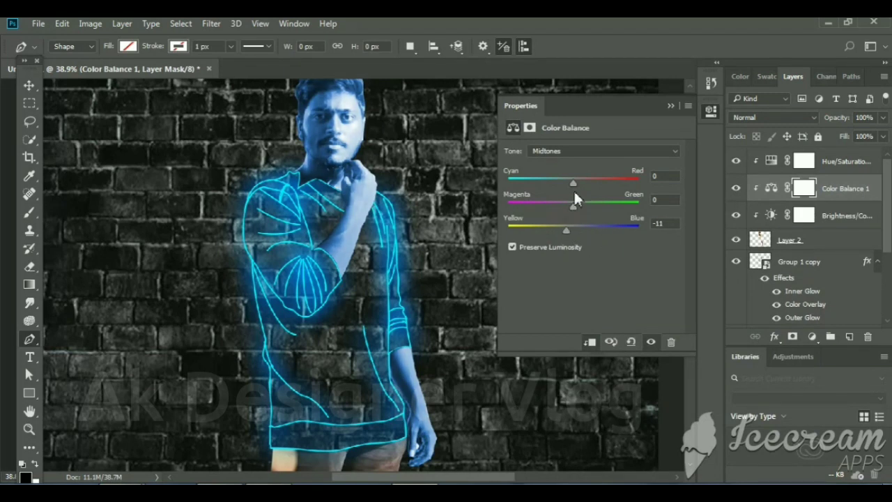
pyautogui.moveTo(574, 189); pyautogui.dragTo(539, 189)
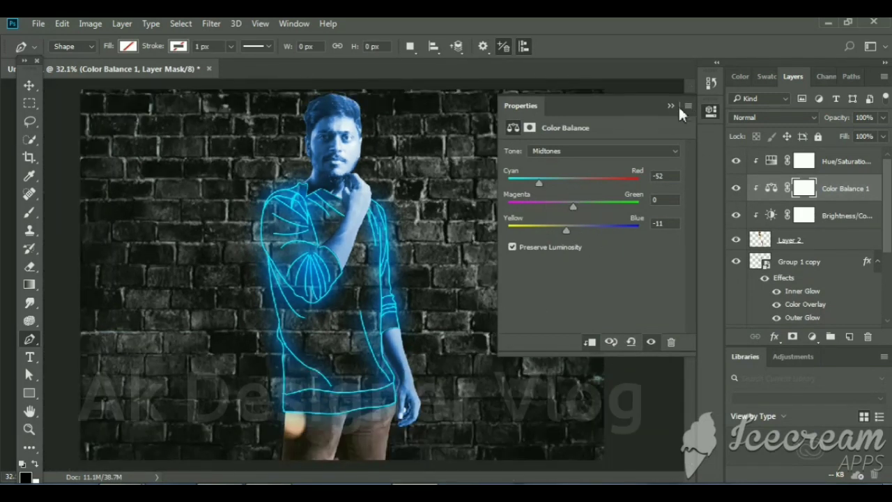
pyautogui.click(757, 190)
# Add a Levels adjustment raising the Blue channel midtones to 1.54
pyautogui.click(596, 202)
pyautogui.moveTo(592, 249); pyautogui.dragTo(577, 249)
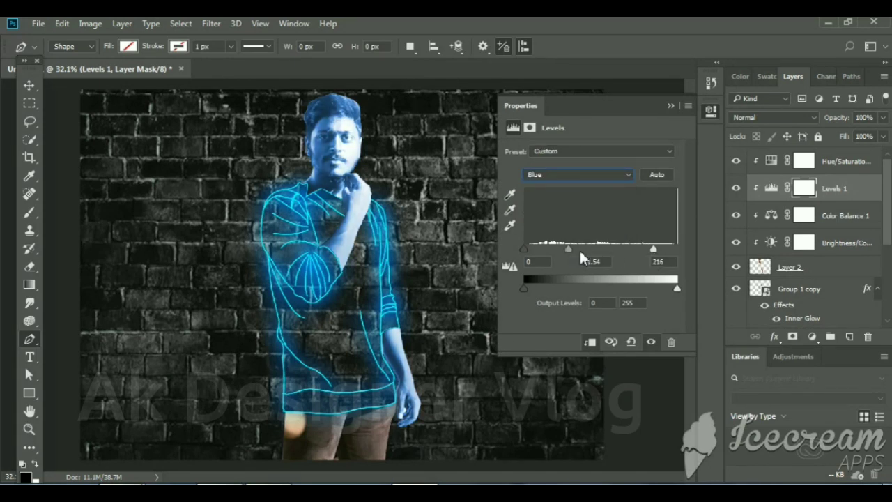
pyautogui.click(804, 161)
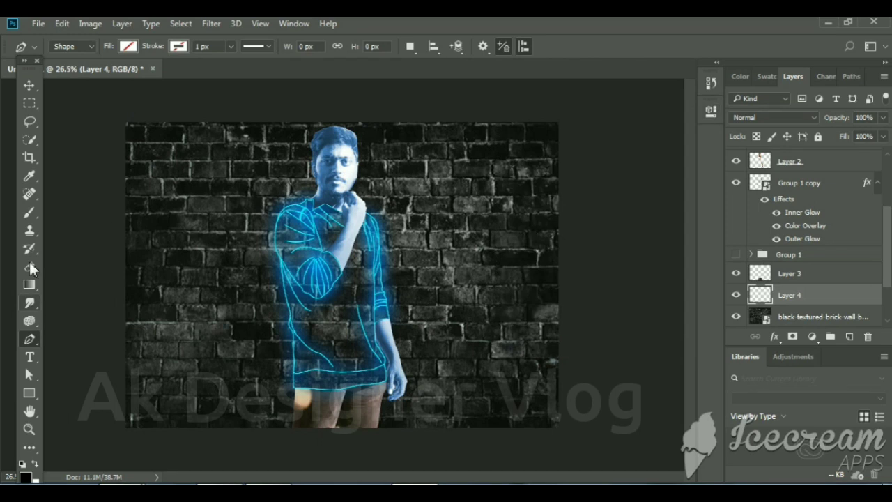
# Reset colours to black and white and fill Layer 4 with solid black
pyautogui.click(69, 46)
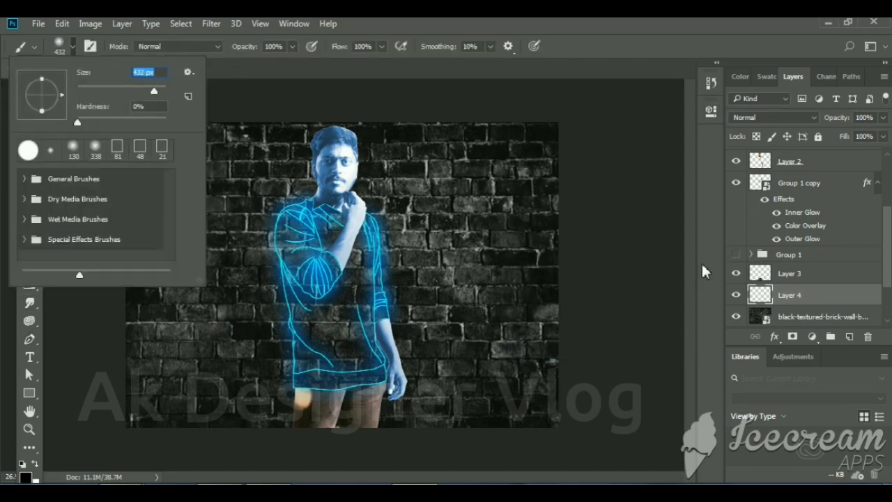
pyautogui.press('Escape')
pyautogui.click(30, 84)
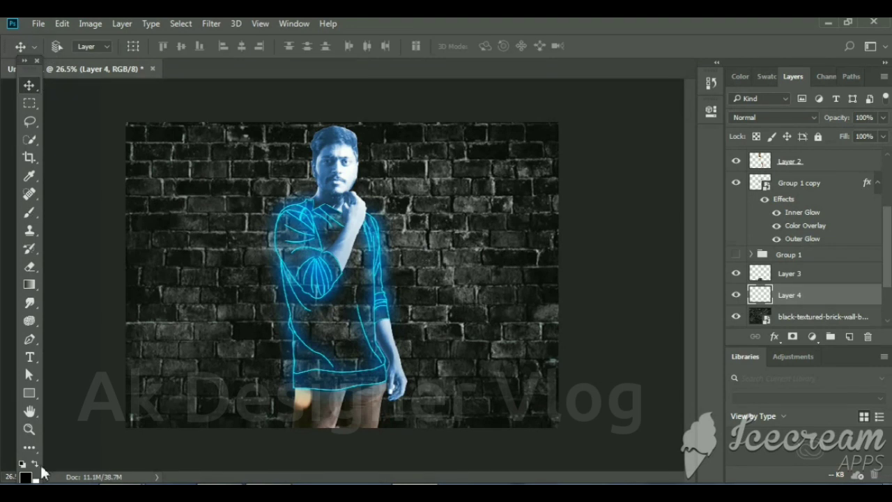
pyautogui.press('d')
pyautogui.hotkey('alt', 'BackSpace')
# Add a mask to Layer 4 and paint it with an 1811 px soft brush around the figure
pyautogui.click(792, 336)
pyautogui.click(29, 212)
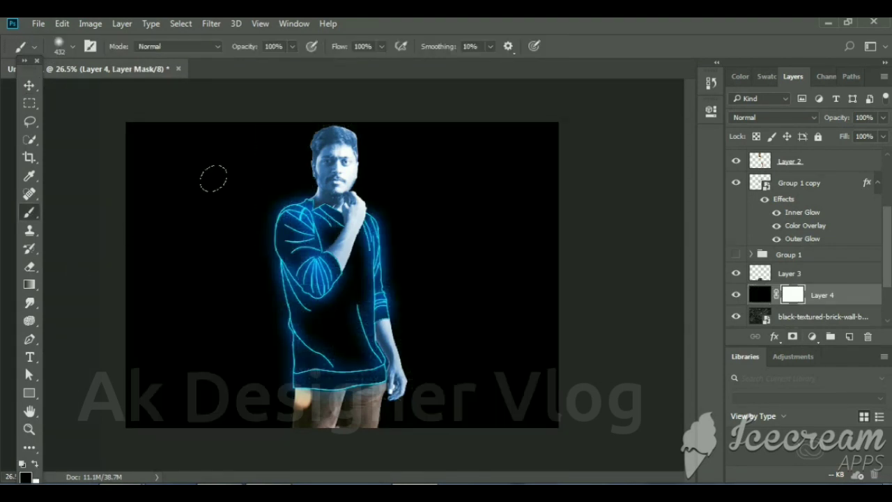
pyautogui.click(70, 46)
pyautogui.moveTo(155, 92); pyautogui.dragTo(164, 92)
pyautogui.press('Return')
pyautogui.moveTo(286, 180)
pyautogui.mouseDown()
pyautogui.moveTo(404, 260)
pyautogui.moveTo(314, 293)
pyautogui.mouseUp()
pyautogui.moveTo(388, 337)
pyautogui.mouseDown()
pyautogui.moveTo(362, 174)
pyautogui.moveTo(167, 210)
pyautogui.moveTo(279, 349)
pyautogui.moveTo(530, 260)
pyautogui.mouseUp()
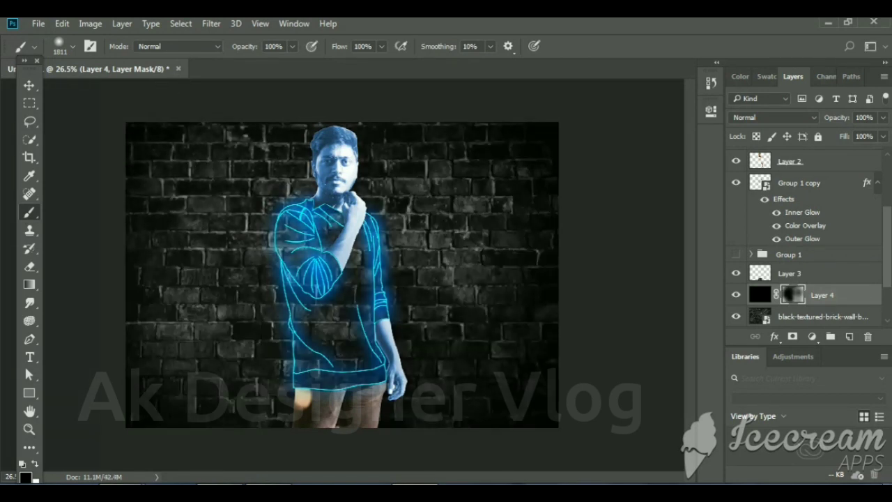
# Select Layer 3, zoom in on the shorts, and lasso a patch of them
pyautogui.press('v')
pyautogui.click(790, 273)
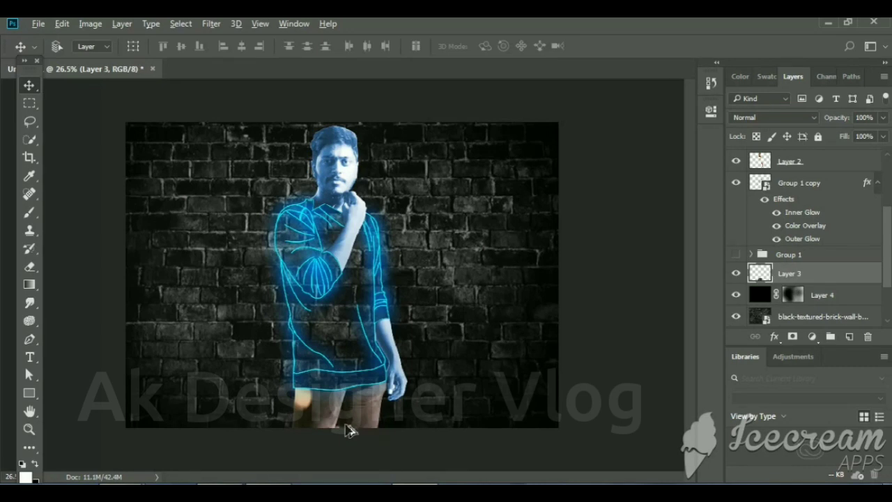
pyautogui.scroll(3, 328, 403)
pyautogui.scroll(2, 301, 424)
pyautogui.press('j')
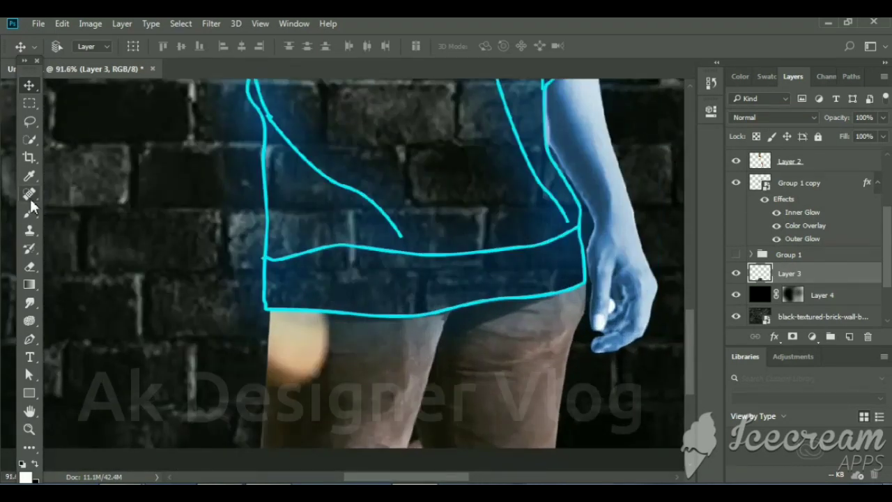
pyautogui.press('l')
pyautogui.moveTo(409, 368); pyautogui.dragTo(335, 339)
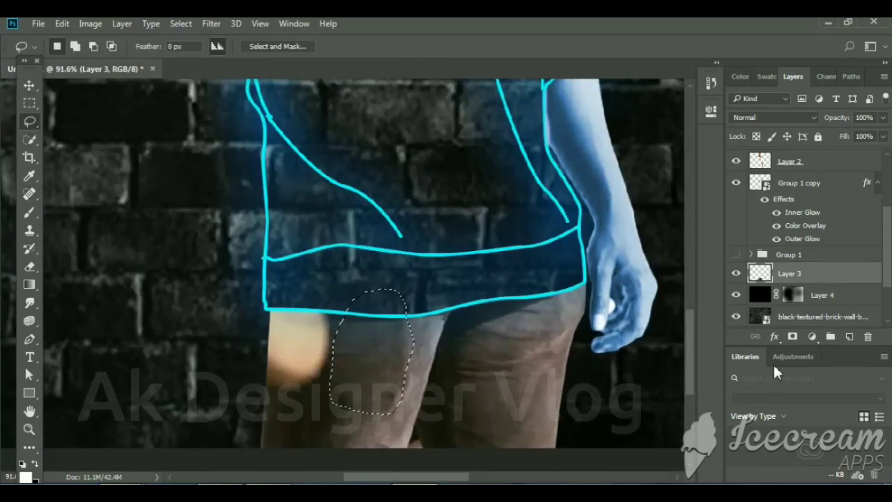
# Copy the lassoed shorts patch to a new layer clipped to Layer 3, then shift it
pyautogui.rightClick(808, 273)
pyautogui.press('Escape')
pyautogui.hotkey('ctrl', 'j')
pyautogui.hotkey('ctrl', 'alt', 'g')
pyautogui.press('v')
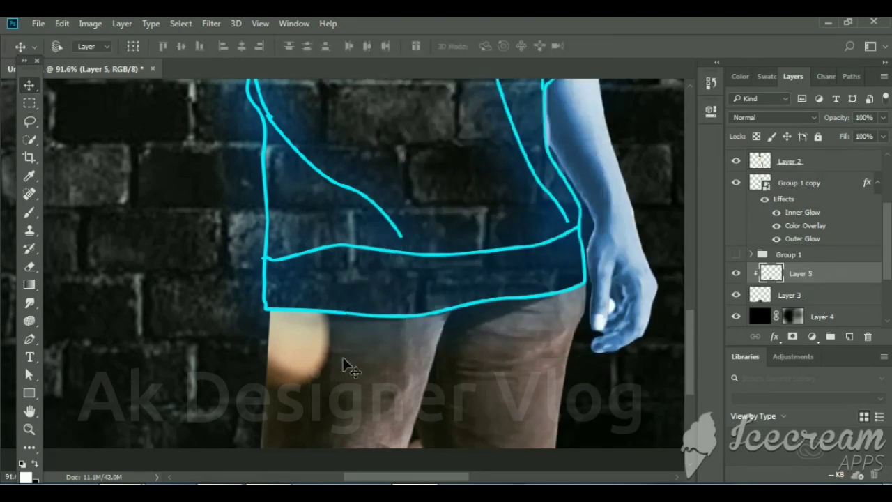
pyautogui.moveTo(344, 365); pyautogui.dragTo(272, 345)
# Adjust the eraser and brush size, then paint a short white stroke on the leg
pyautogui.click(29, 265)
pyautogui.click(70, 46)
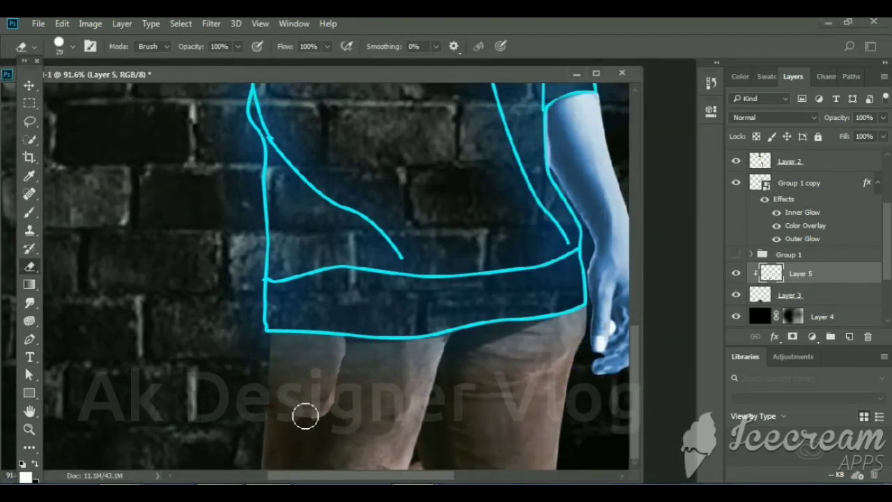
pyautogui.click(62, 23)
pyautogui.press('Escape')
pyautogui.click(58, 46)
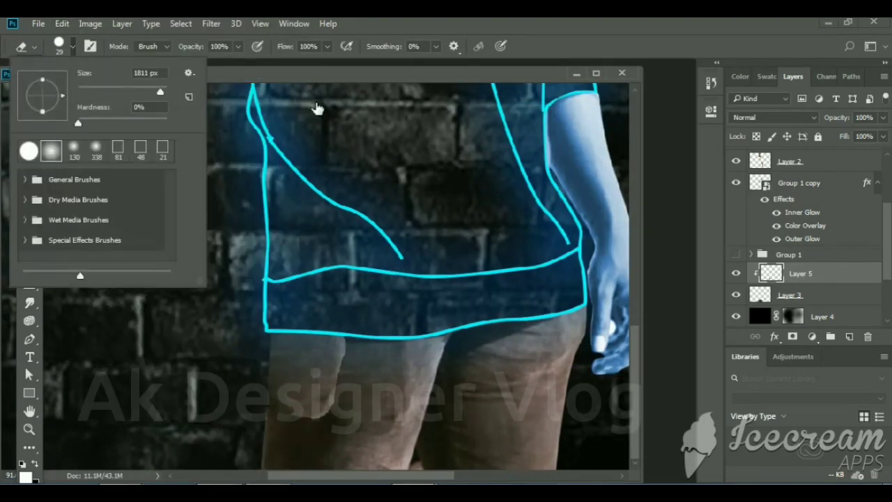
pyautogui.press('b')
pyautogui.click(58, 46)
pyautogui.press('Escape')
pyautogui.moveTo(361, 398); pyautogui.dragTo(307, 418)
# Enable brush size variation in Brush Settings and undo the white stroke
pyautogui.click(260, 23)
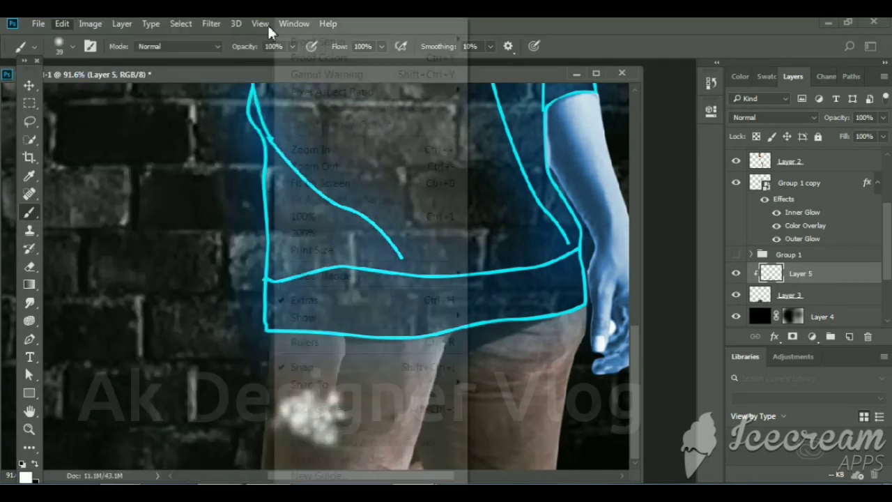
pyautogui.click(362, 175)
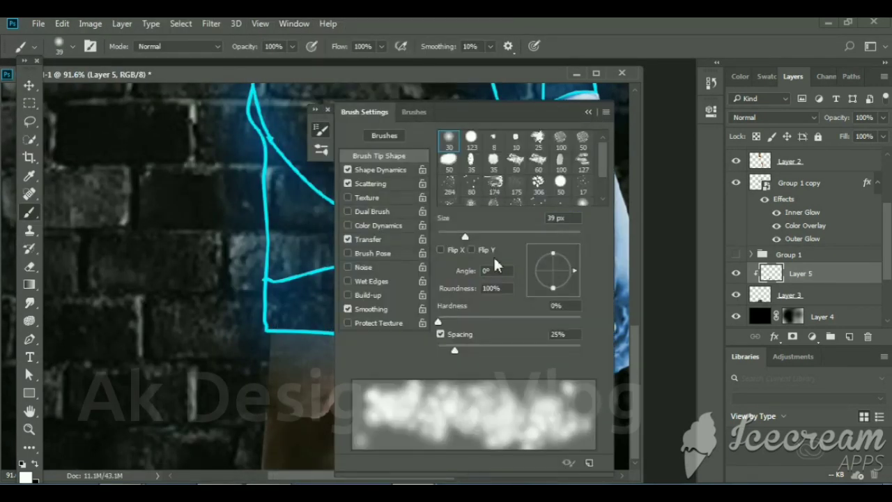
pyautogui.click(348, 170)
pyautogui.press('F5')
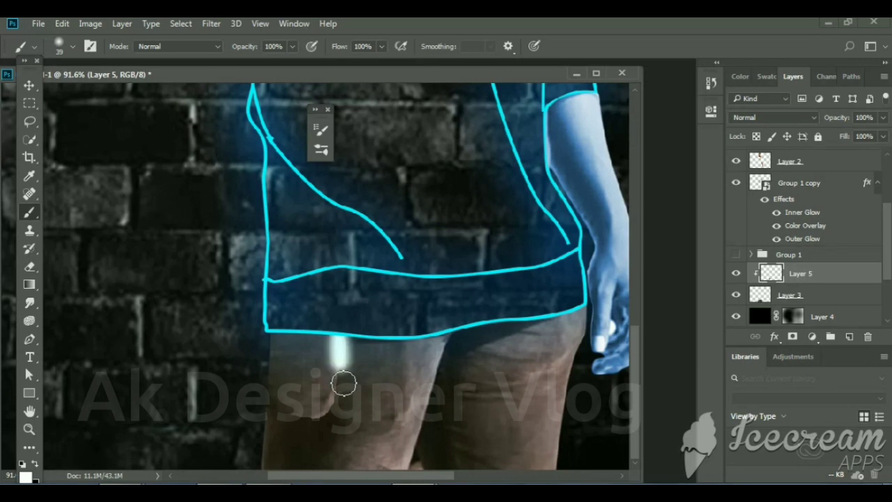
pyautogui.click(62, 23)
pyautogui.click(105, 74)
# Turn off Scattering in Brush Settings for a smooth brush stroke
pyautogui.press('e')
pyautogui.click(73, 46)
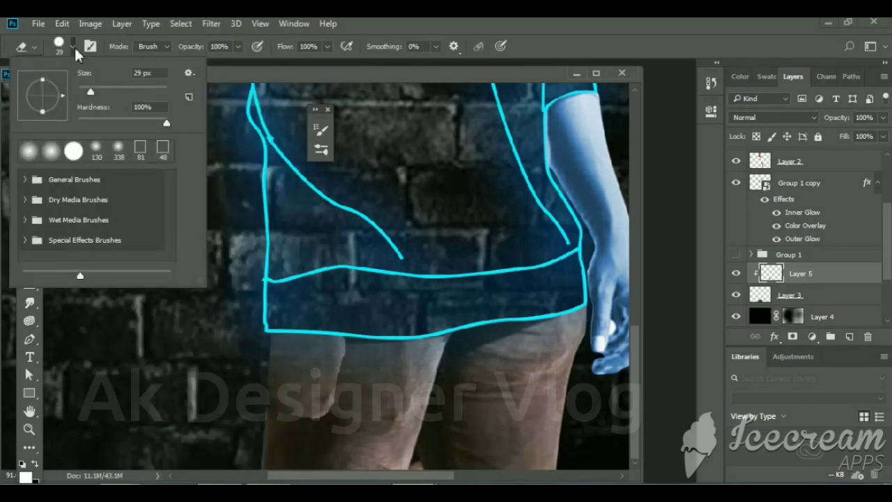
pyautogui.press('b')
pyautogui.press('F5')
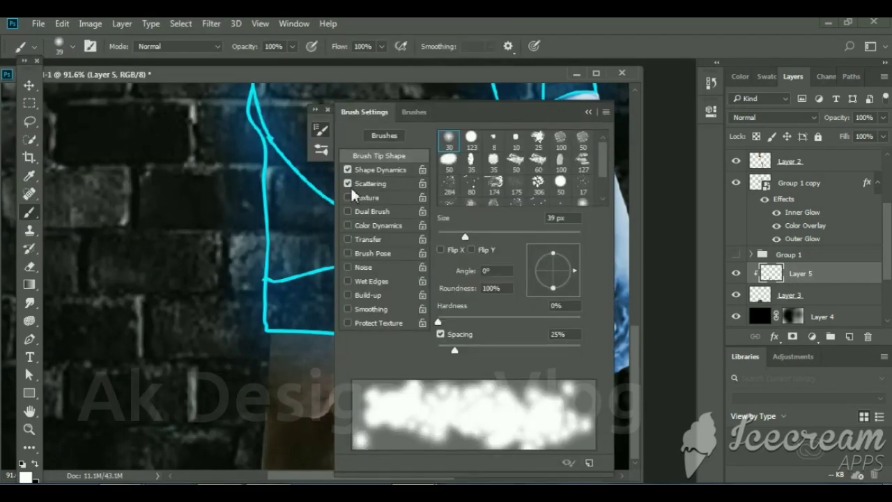
pyautogui.click(348, 184)
pyautogui.press('F5')
# Marquee the mask below the shirt's lower edge and stretch it downward with Free Transform
pyautogui.press('m')
pyautogui.moveTo(260, 315); pyautogui.dragTo(378, 419)
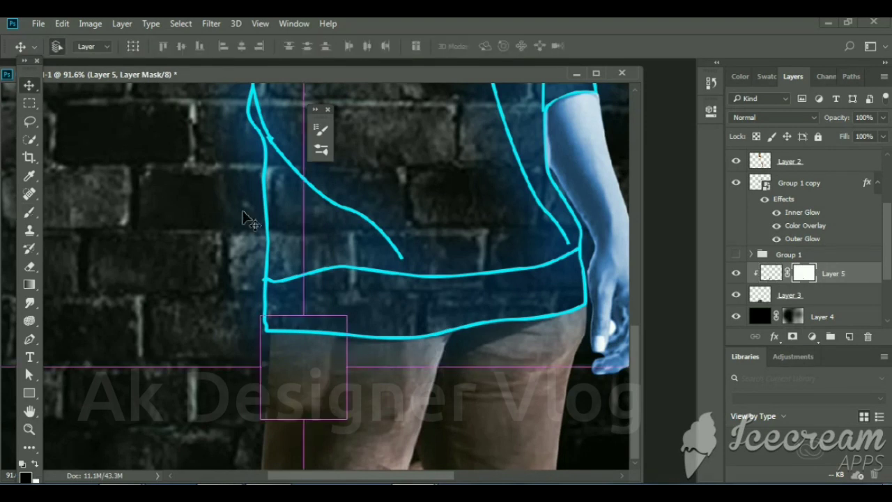
pyautogui.click(62, 23)
pyautogui.click(118, 381)
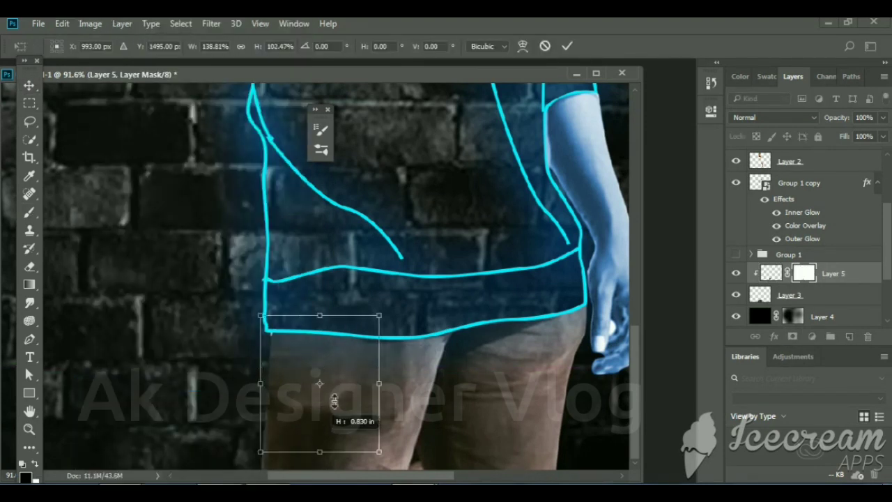
pyautogui.moveTo(334, 400); pyautogui.dragTo(309, 392)
pyautogui.press('Return')
pyautogui.hotkey('ctrl', '0')
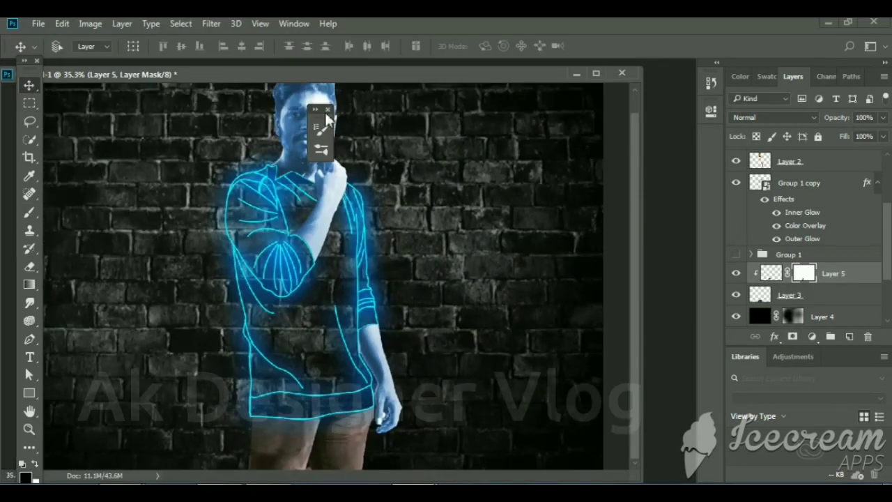
pyautogui.click(328, 110)
# Group the neon figure layers into Group 2, duplicate it as a backup, and merge Group 2
pyautogui.scroll(5, 802, 209)
pyautogui.click(788, 156)
pyautogui.scroll(-5, 826, 209)
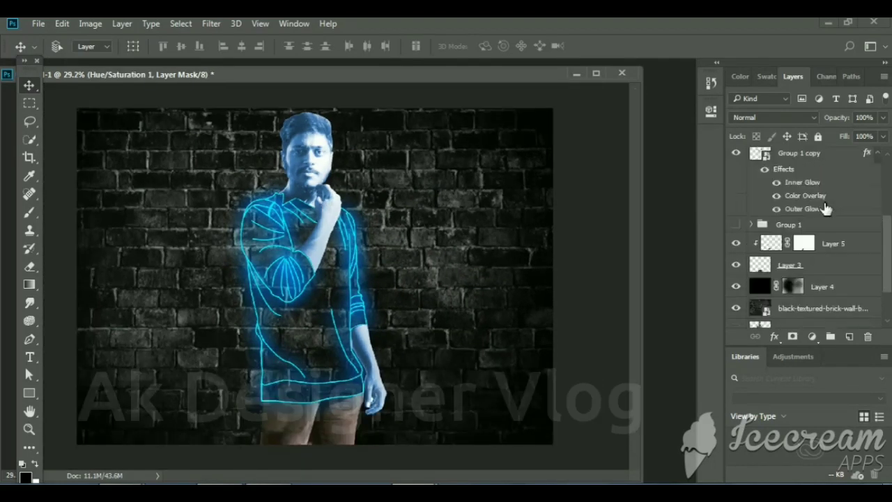
pyautogui.scroll(-3, 825, 244)
pyautogui.keyDown('shift'); pyautogui.click(823, 255); pyautogui.keyUp('shift')
pyautogui.scroll(3, 830, 279)
pyautogui.click(831, 337)
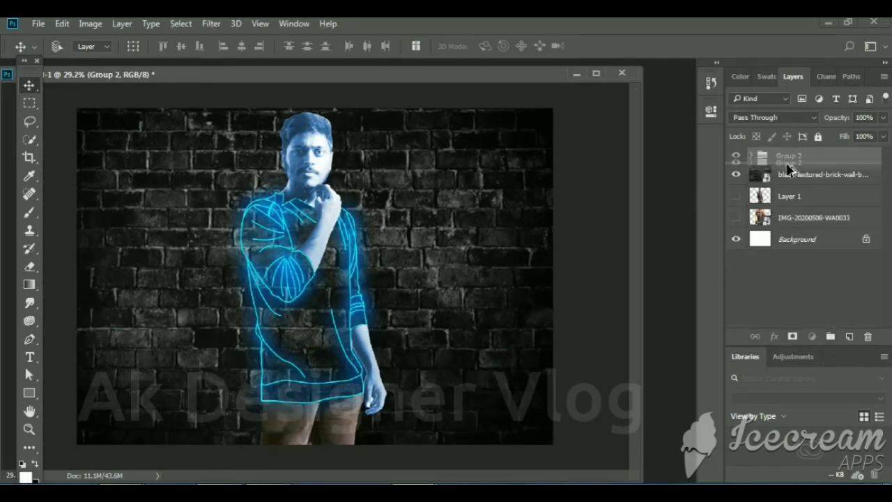
pyautogui.moveTo(787, 170); pyautogui.dragTo(788, 171)
pyautogui.rightClick(780, 155)
pyautogui.hotkey('ctrl', 'e')
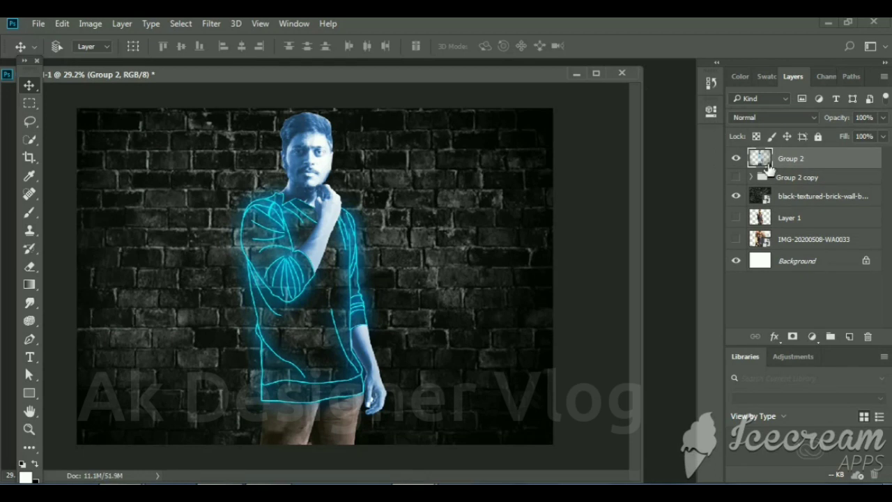
# Show, collapse and reopen the Properties panel and check its options
pyautogui.click(287, 28)
pyautogui.scroll(-2, 408, 279)
pyautogui.click(355, 476)
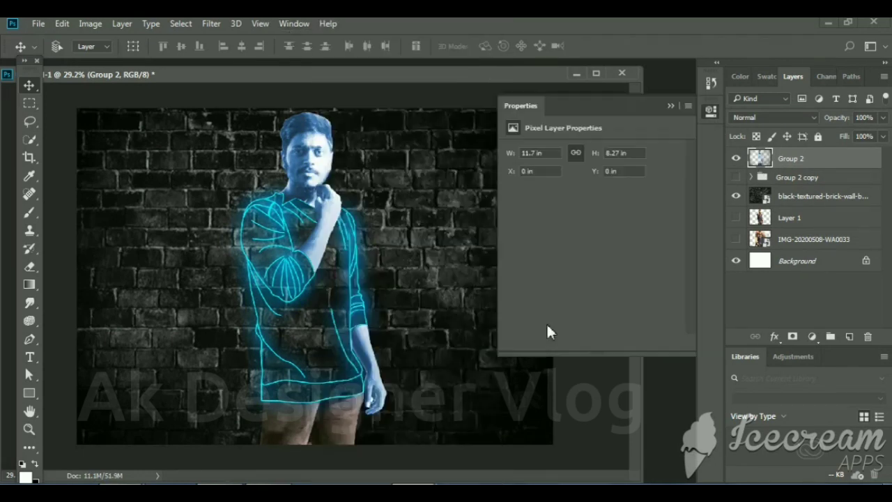
pyautogui.click(670, 106)
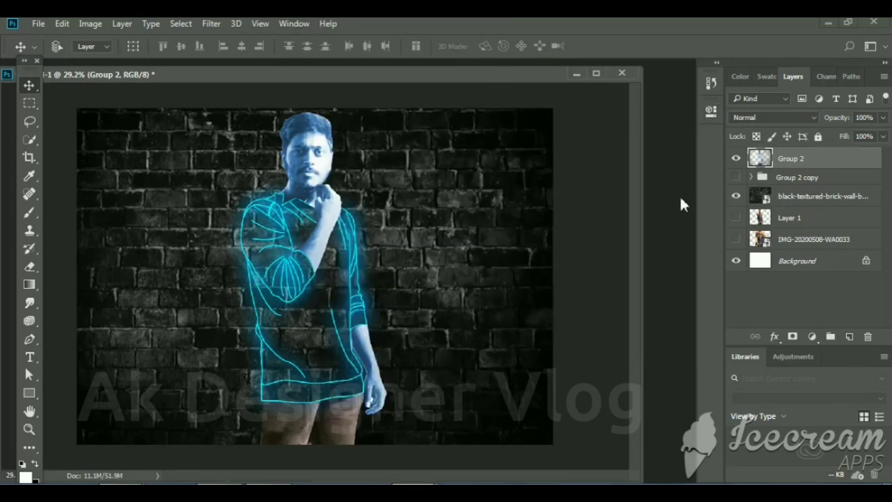
pyautogui.click(294, 23)
pyautogui.click(348, 424)
pyautogui.click(689, 105)
pyautogui.click(576, 155)
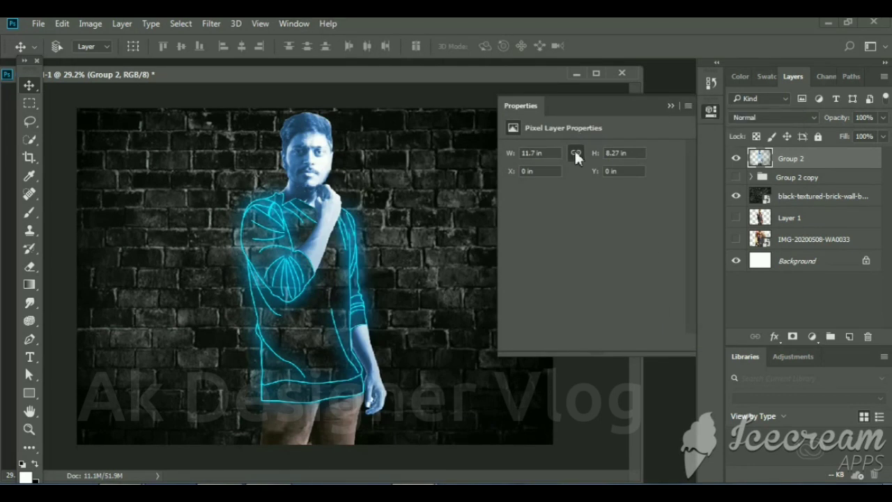
# Browse the panel list and view options, then pick the shape tool
pyautogui.click(294, 23)
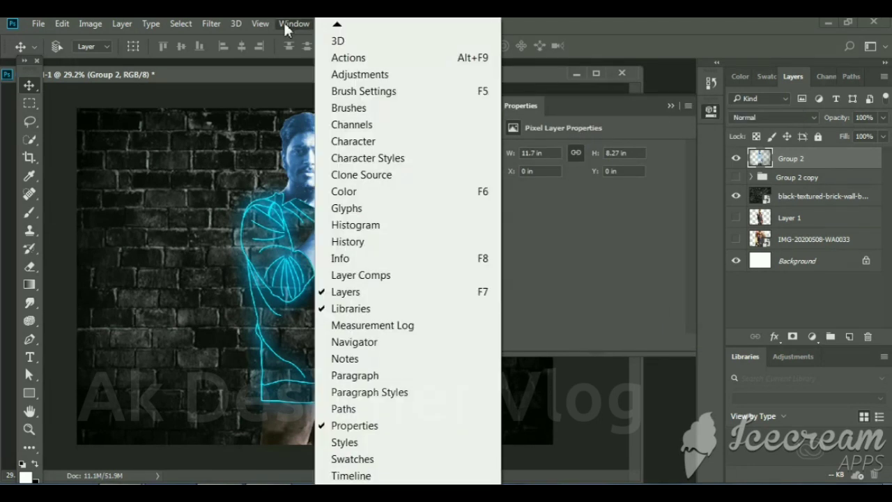
pyautogui.scroll(-2, 408, 279)
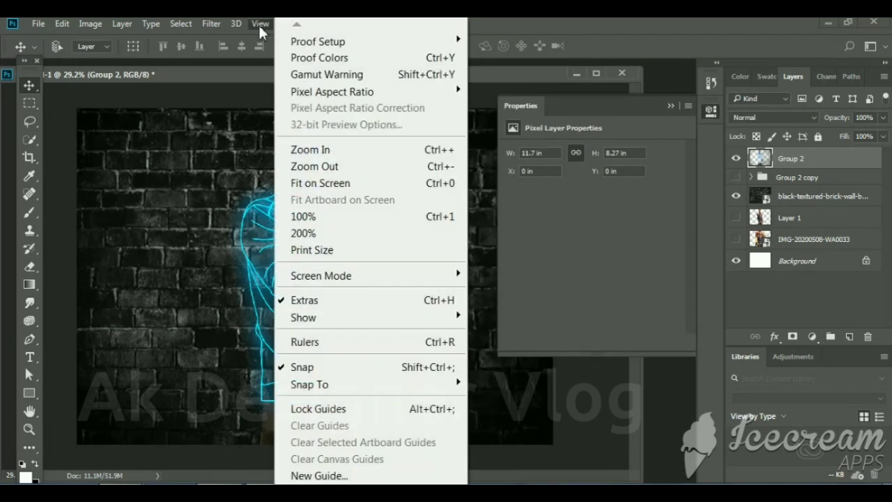
pyautogui.click(701, 43)
pyautogui.click(711, 111)
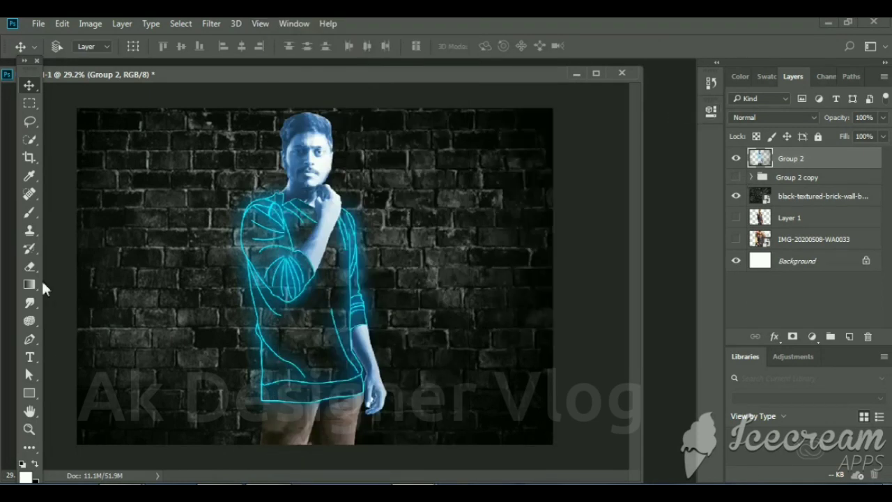
pyautogui.click(30, 393)
# Draw a large circle around the figure with a 50 px stroke, placed below Group 2
pyautogui.moveTo(180, 122); pyautogui.dragTo(462, 447)
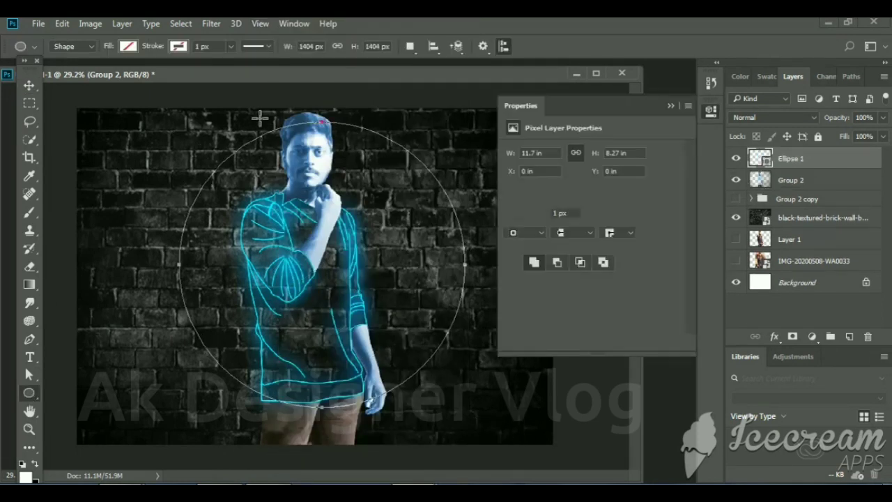
pyautogui.write('50')
pyautogui.press('Return')
pyautogui.moveTo(795, 158); pyautogui.dragTo(795, 183)
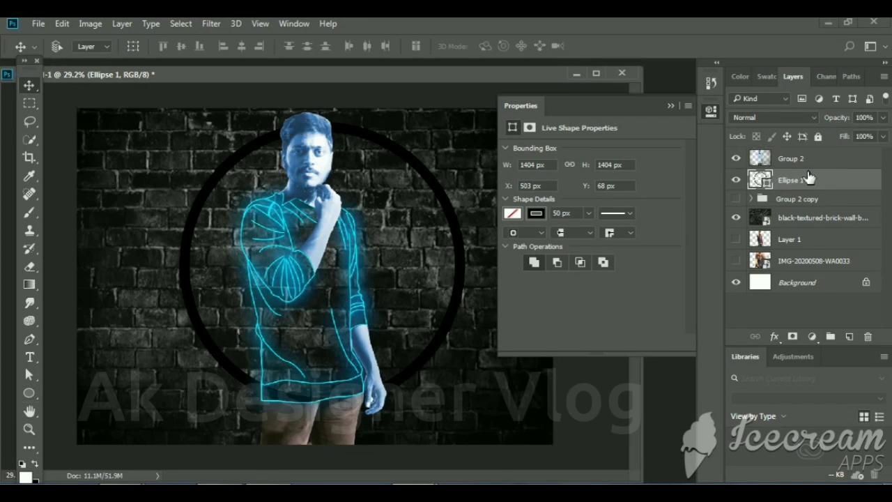
# Give the ring a blue Color Overlay and an Inner Glow of size 57
pyautogui.doubleClick(815, 180)
pyautogui.click(223, 258)
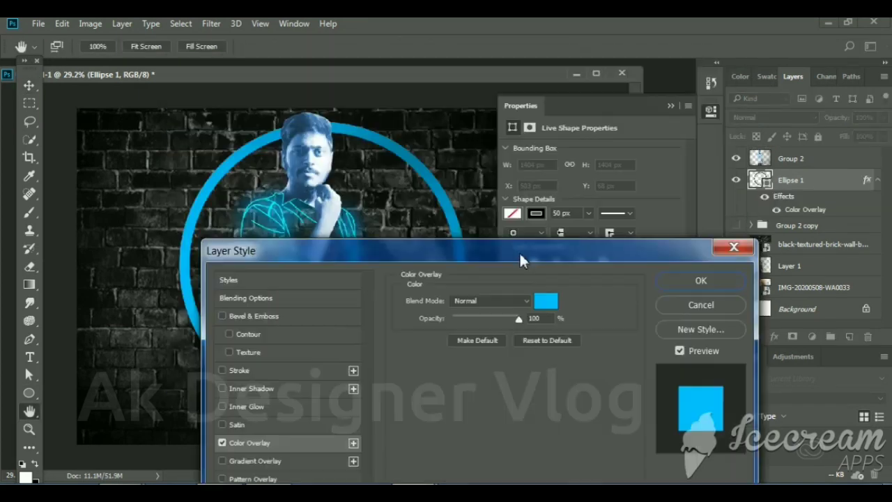
pyautogui.moveTo(279, 65); pyautogui.dragTo(395, 168)
pyautogui.click(361, 325)
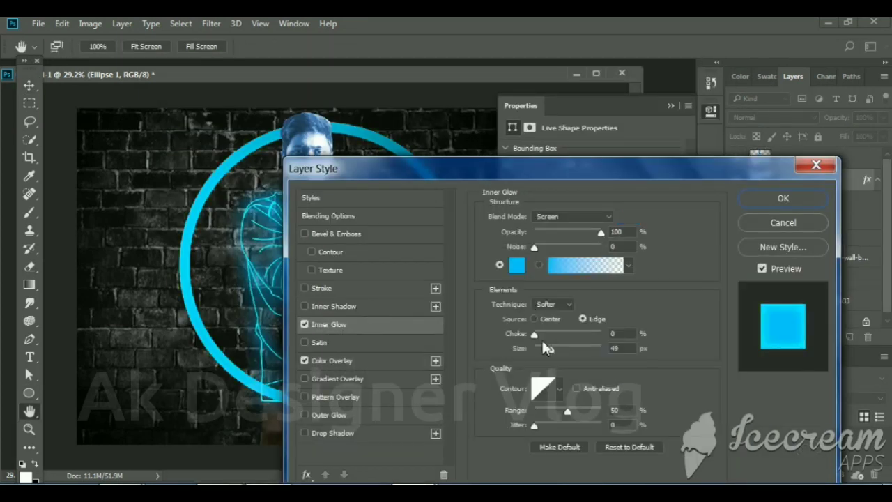
pyautogui.moveTo(545, 347); pyautogui.dragTo(554, 357)
pyautogui.click(342, 360)
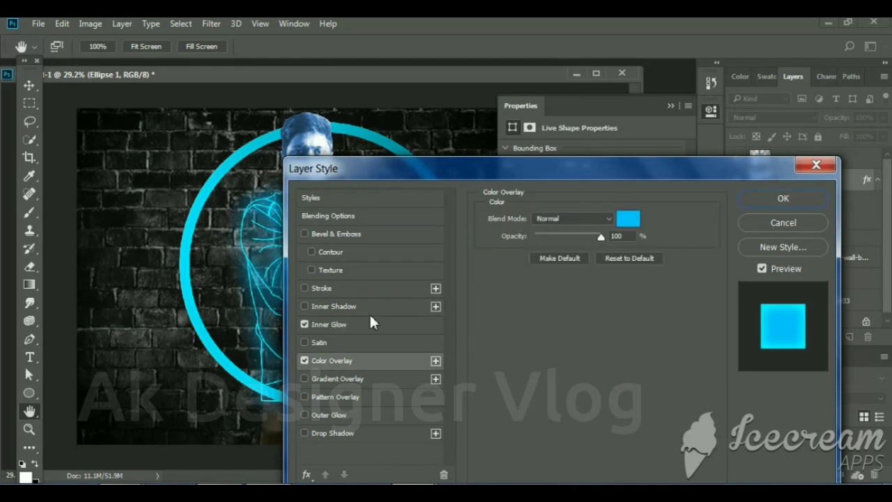
pyautogui.click(371, 323)
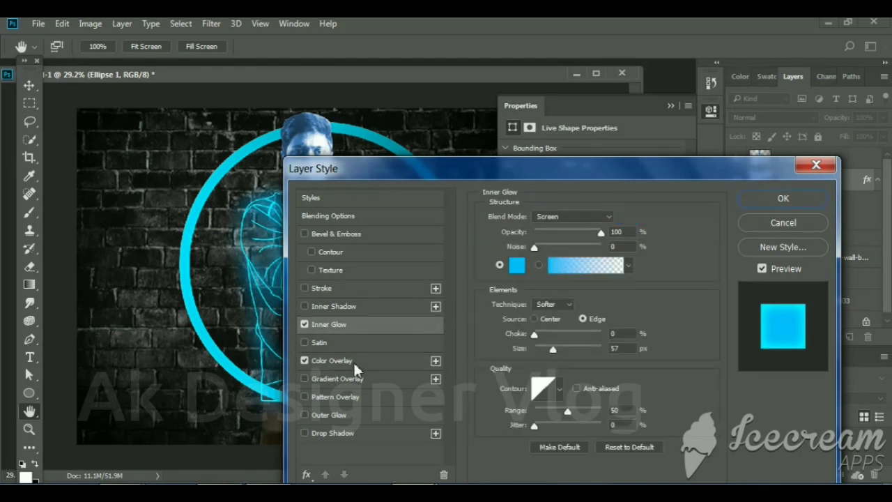
# Change the Inner Glow contour, raise its size to about 73, and set Linear Burn blending
pyautogui.click(561, 392)
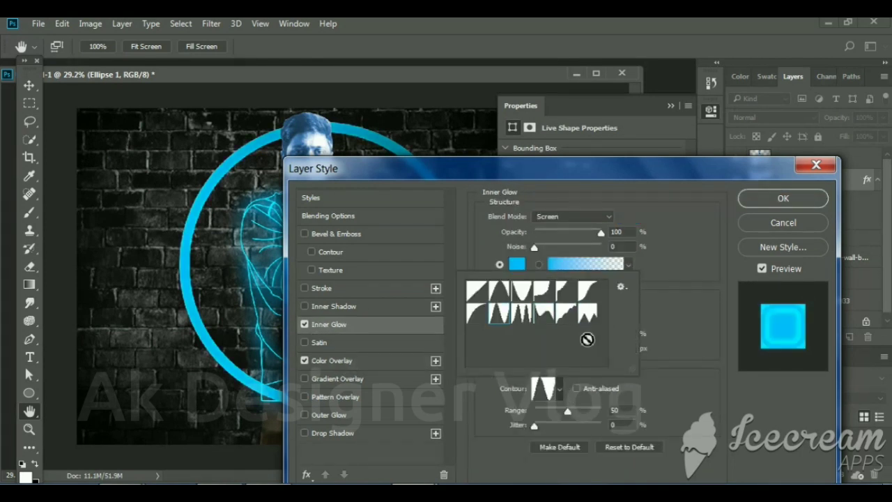
pyautogui.click(522, 291)
pyautogui.moveTo(556, 349); pyautogui.dragTo(562, 354)
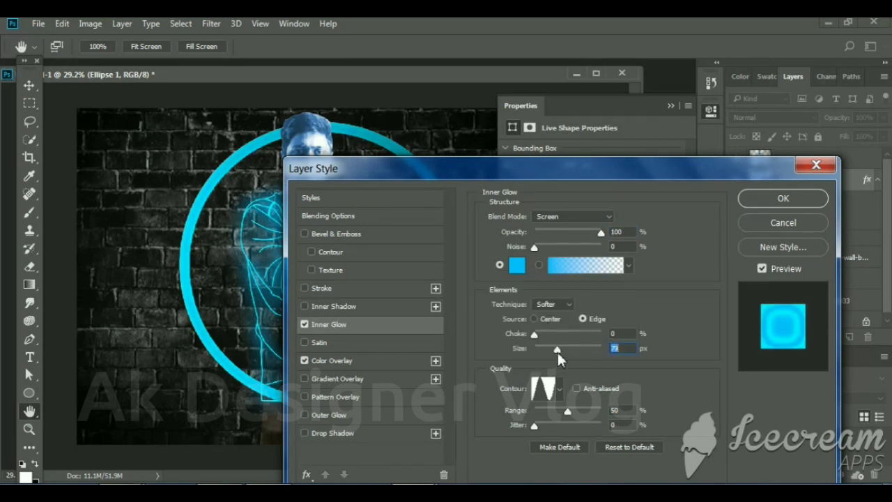
pyautogui.click(571, 216)
pyautogui.press('Down')
pyautogui.press('Down')
pyautogui.press('Down')
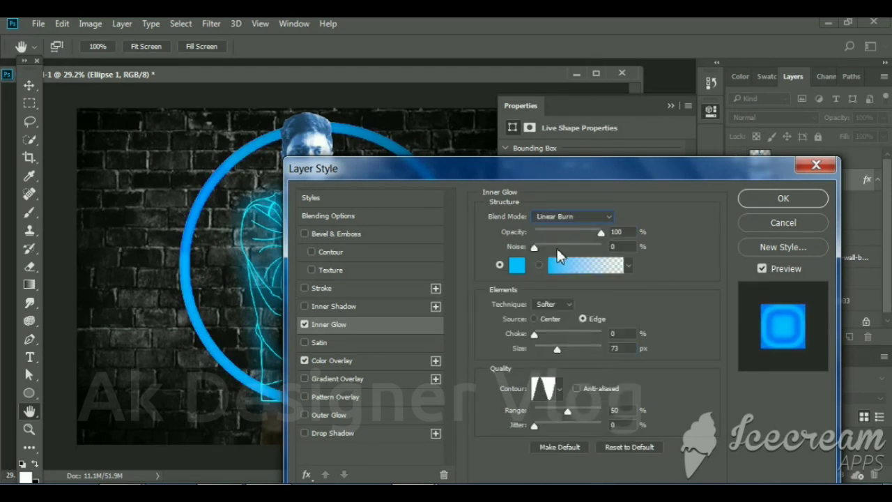
pyautogui.click(555, 351)
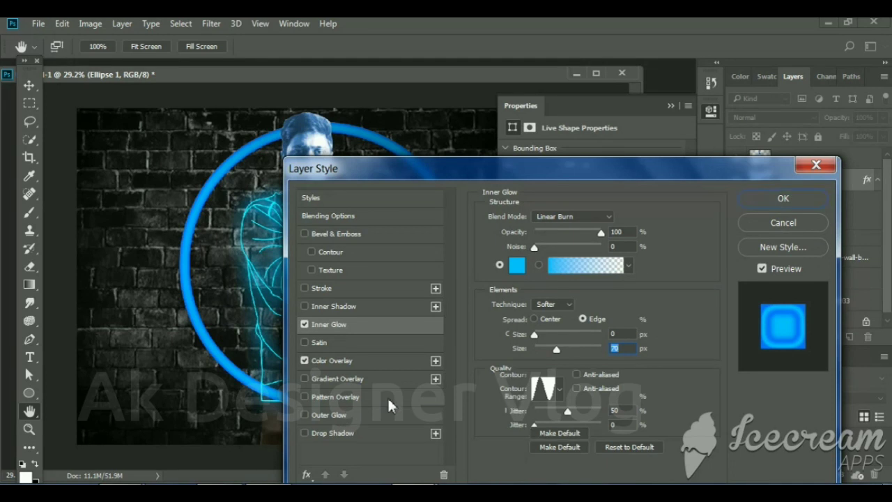
# Add an enlarged Outer Glow to the ring and shift the ring slightly left
pyautogui.click(380, 416)
pyautogui.moveTo(558, 342); pyautogui.dragTo(570, 345)
pyautogui.click(760, 206)
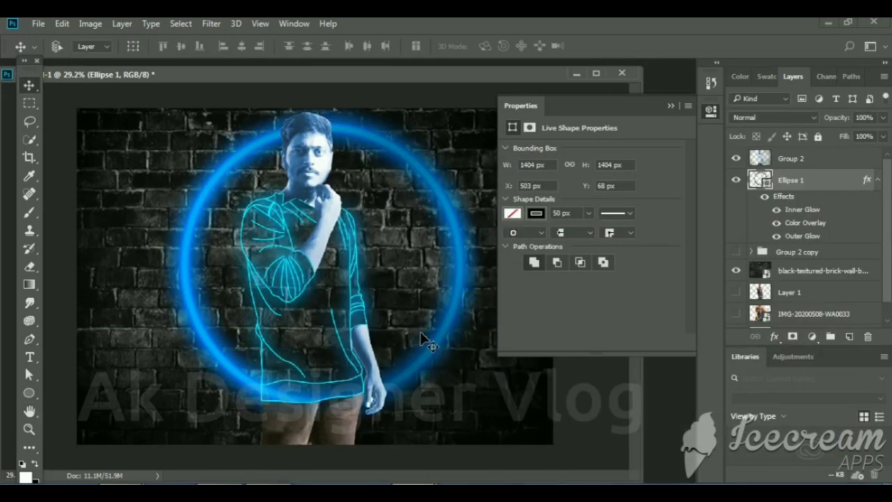
pyautogui.moveTo(421, 335); pyautogui.dragTo(418, 339)
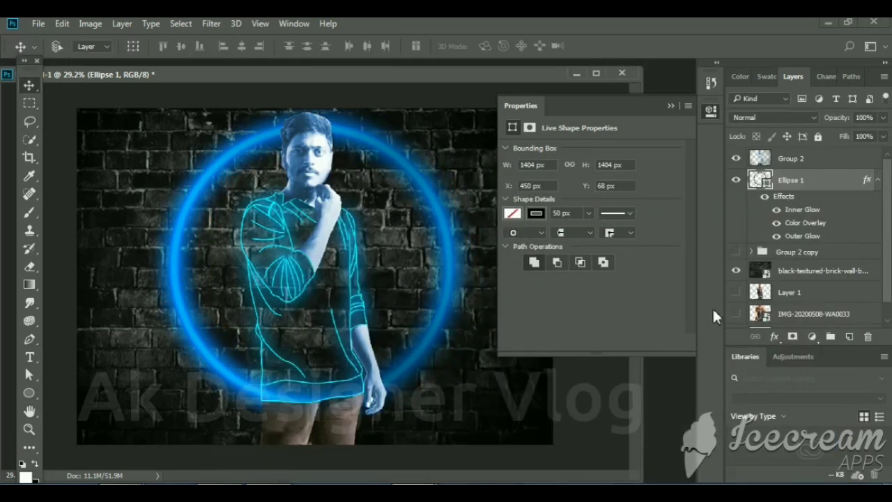
# Duplicate the ring layer and delete the copy's left anchor to make a half ring
pyautogui.rightClick(790, 183)
pyautogui.press('Return')
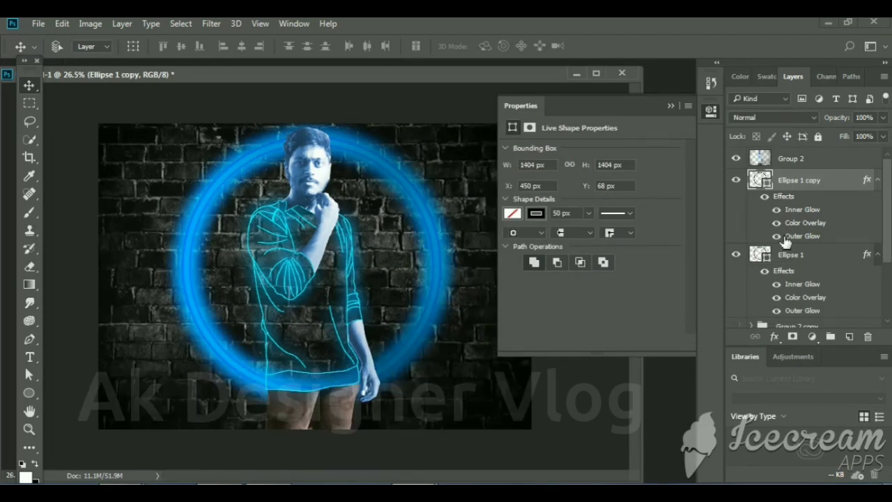
pyautogui.click(29, 374)
pyautogui.moveTo(119, 120); pyautogui.dragTo(194, 341)
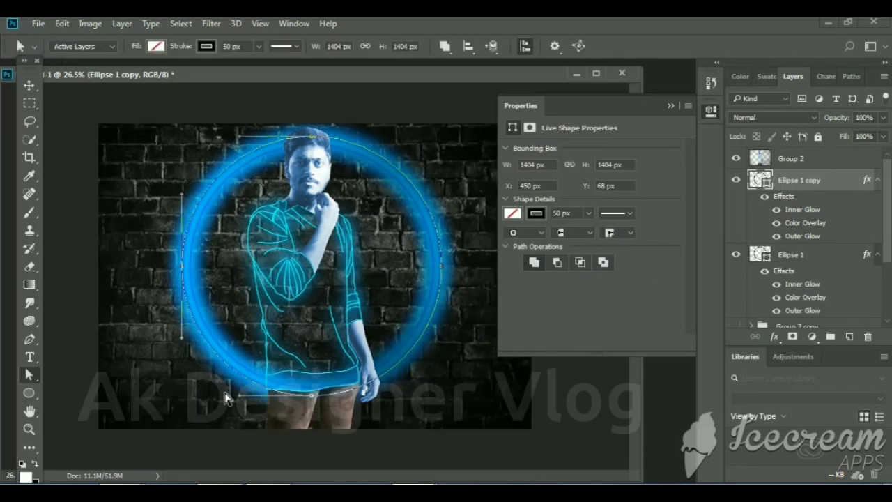
pyautogui.press('Delete')
pyautogui.press('Return')
pyautogui.press('v')
# Convert the half ring to a Smart Object and add a clipped Hue/Saturation at +98 for magenta
pyautogui.rightClick(815, 179)
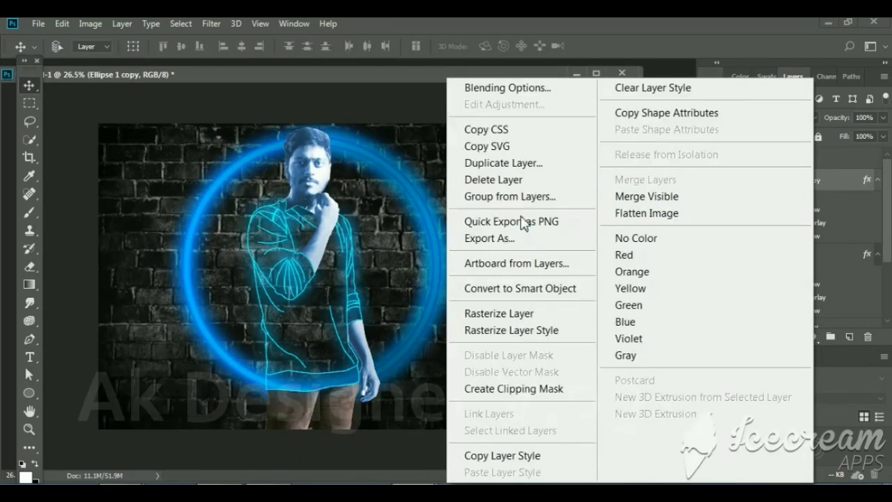
pyautogui.click(541, 293)
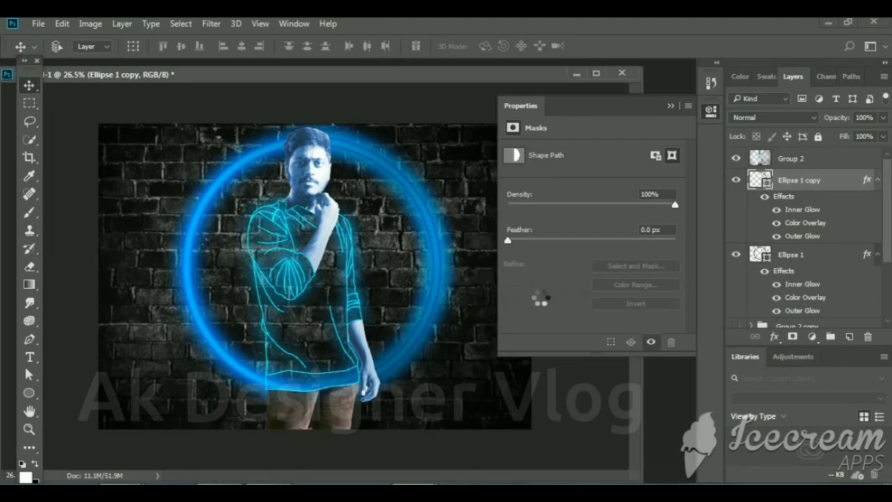
pyautogui.click(812, 337)
pyautogui.click(656, 300)
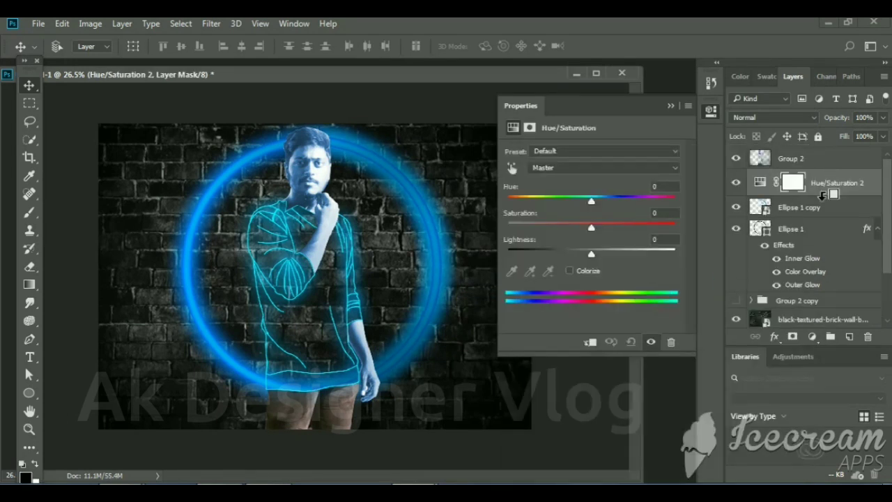
pyautogui.keyDown('alt'); pyautogui.click(823, 195); pyautogui.keyUp('alt')
pyautogui.moveTo(591, 201); pyautogui.dragTo(647, 202)
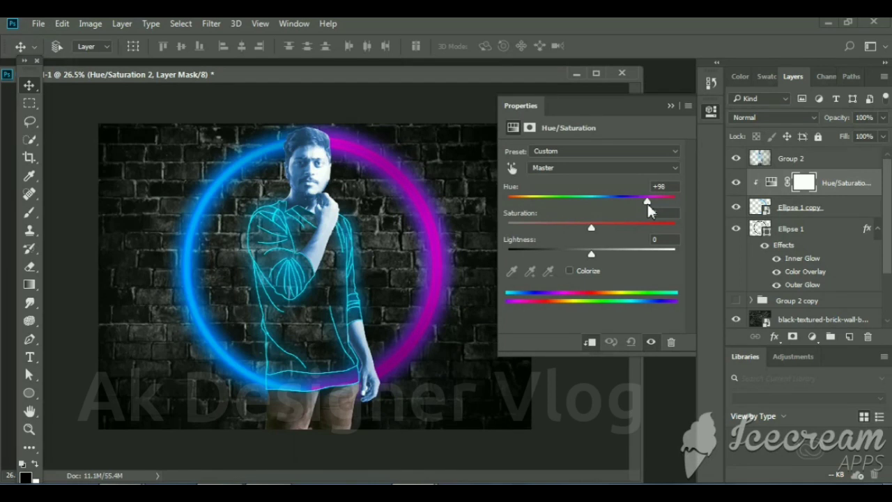
# Add a Levels adjustment with a brightened white point
pyautogui.click(813, 336)
pyautogui.click(631, 226)
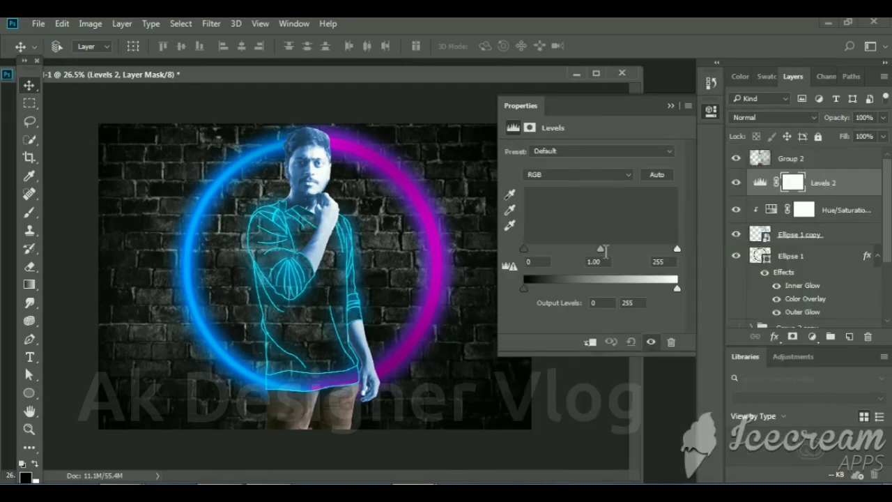
pyautogui.moveTo(677, 249); pyautogui.dragTo(664, 249)
# Clip Levels 2, add a layer mask to Ellipse 1 copy, and select the Levels 2 mask
pyautogui.keyDown('alt'); pyautogui.click(823, 196); pyautogui.keyUp('alt')
pyautogui.click(799, 235)
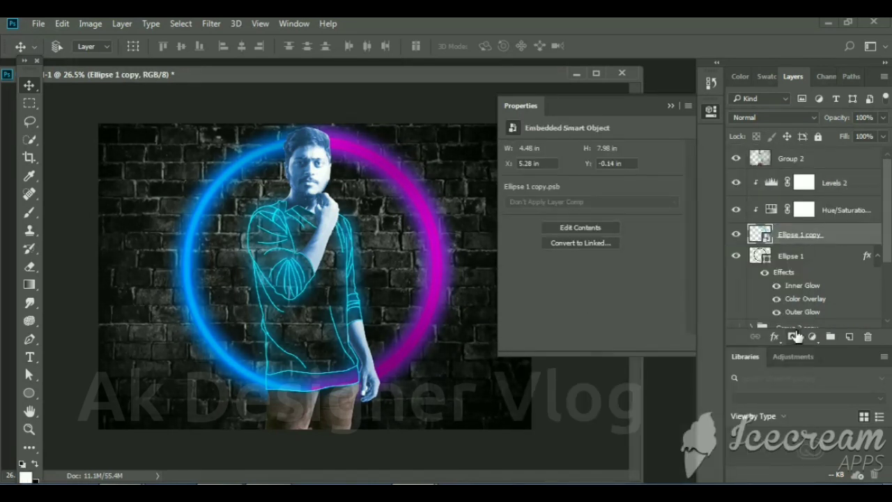
pyautogui.click(794, 336)
pyautogui.press('b')
pyautogui.click(72, 46)
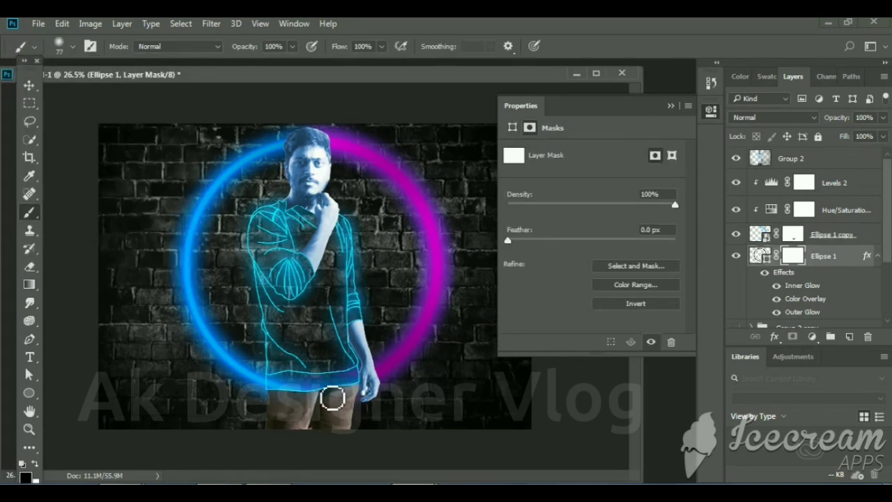
pyautogui.press('v')
pyautogui.click(671, 106)
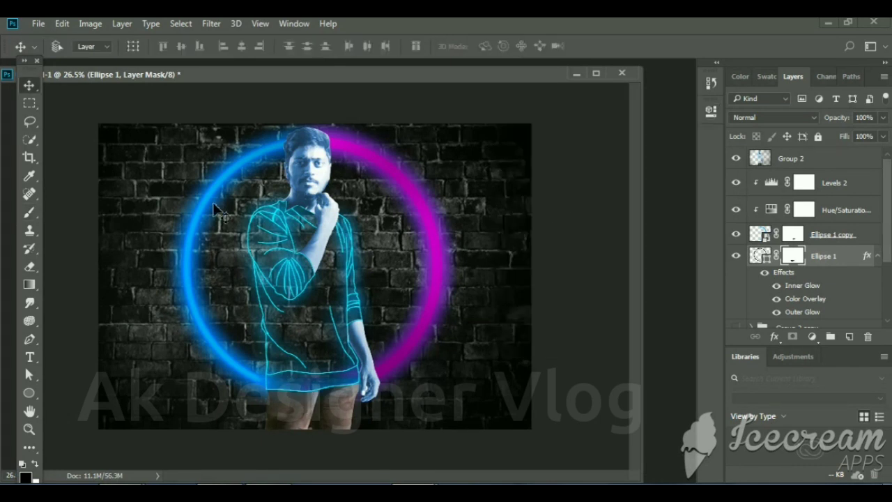
pyautogui.click(29, 175)
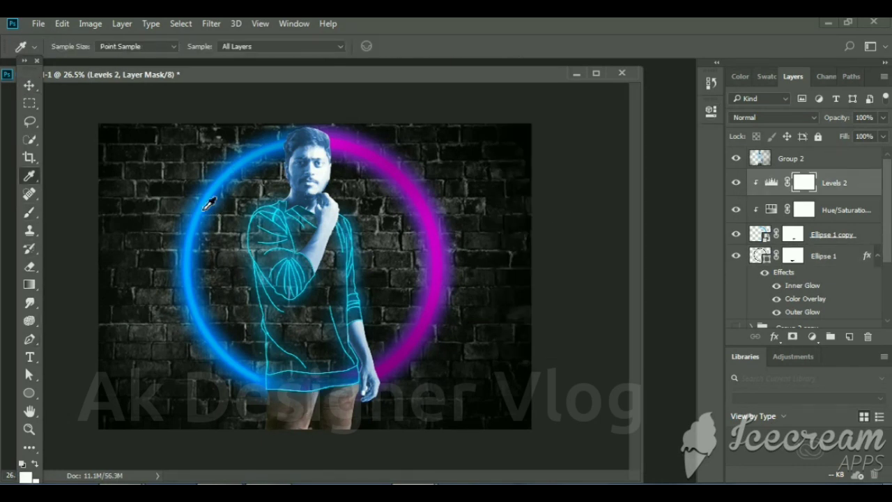
# Fill a small top-left rectangle on a new layer with blue sampled from the neon ring
pyautogui.moveTo(110, 142); pyautogui.dragTo(158, 198)
pyautogui.click(850, 337)
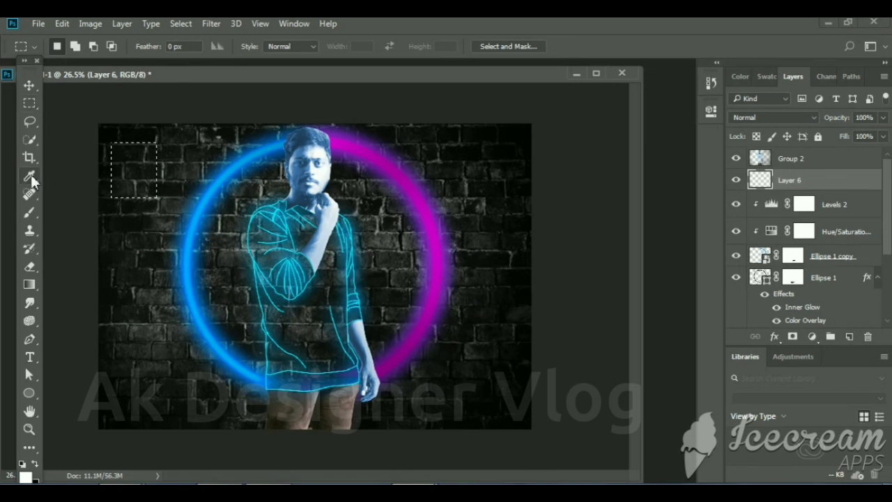
pyautogui.click(30, 176)
pyautogui.hotkey('alt', 'BackSpace')
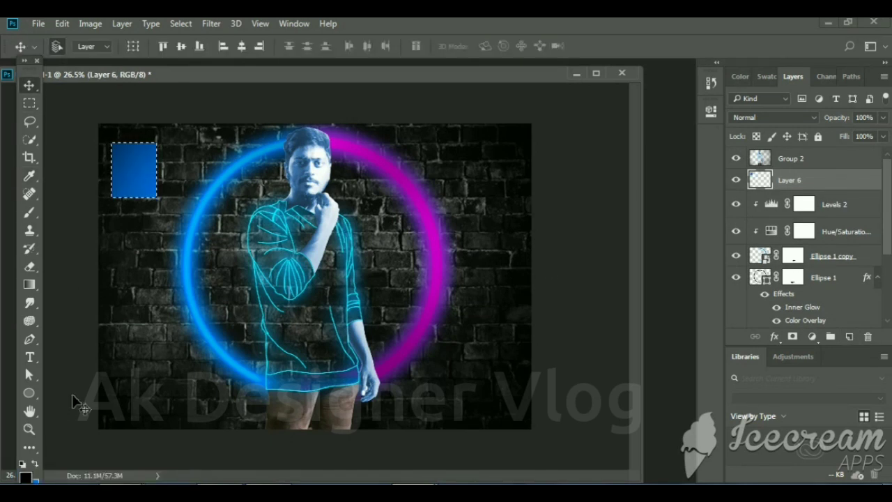
pyautogui.press('v')
pyautogui.hotkey('ctrl', 'd')
pyautogui.moveTo(822, 152); pyautogui.dragTo(820, 155)
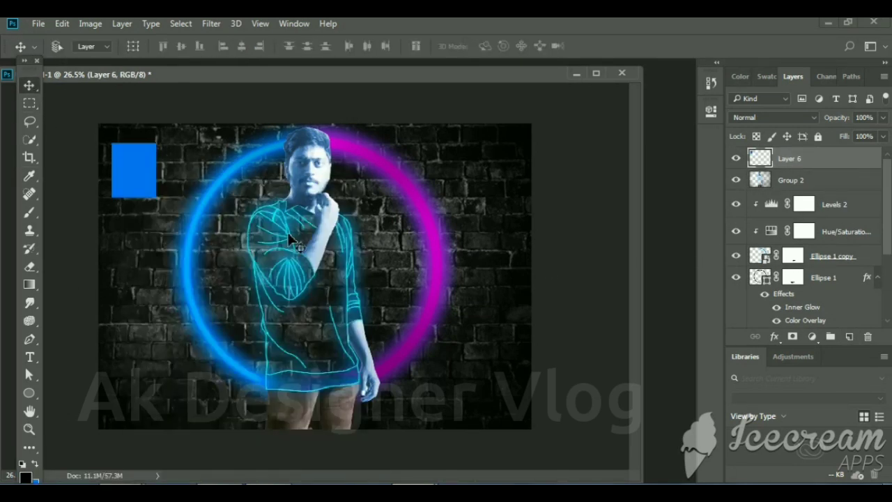
# Paint blue over the face, hair, forearm and hand on a new Layer 7
pyautogui.press('x')
pyautogui.press('b')
pyautogui.hotkey('ctrl', '0')
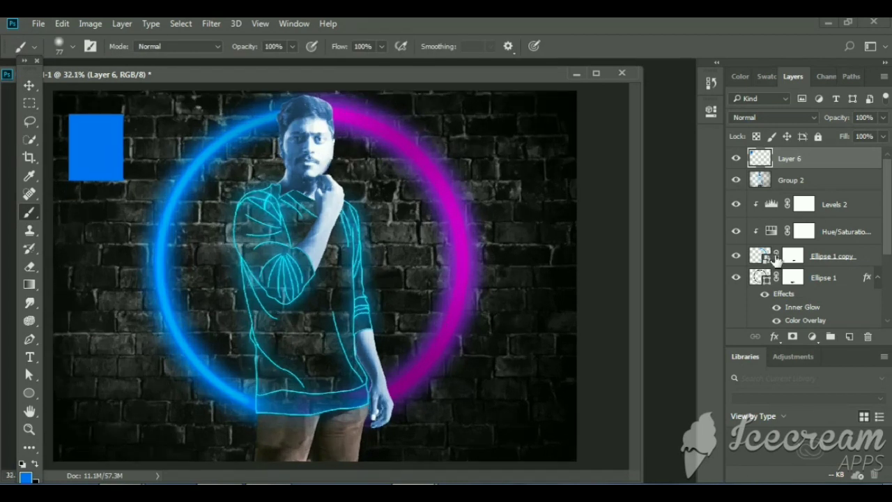
pyautogui.click(850, 337)
pyautogui.scroll(2, 296, 174)
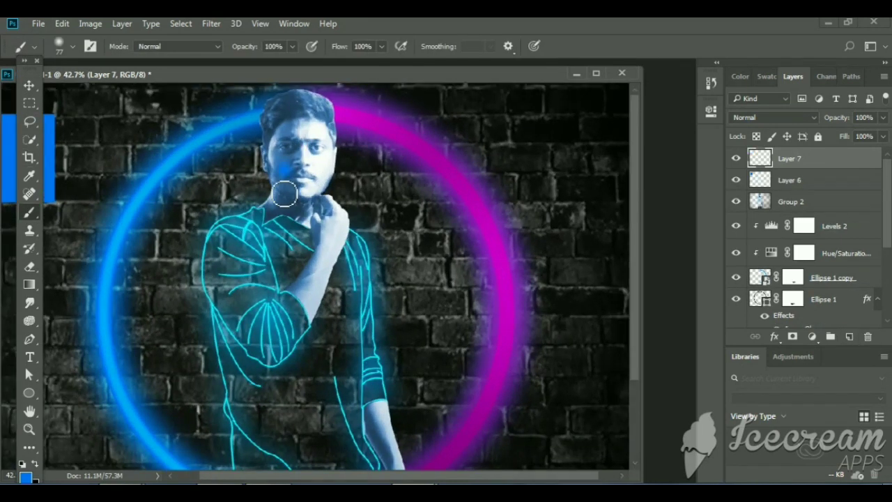
pyautogui.moveTo(321, 266); pyautogui.dragTo(311, 317)
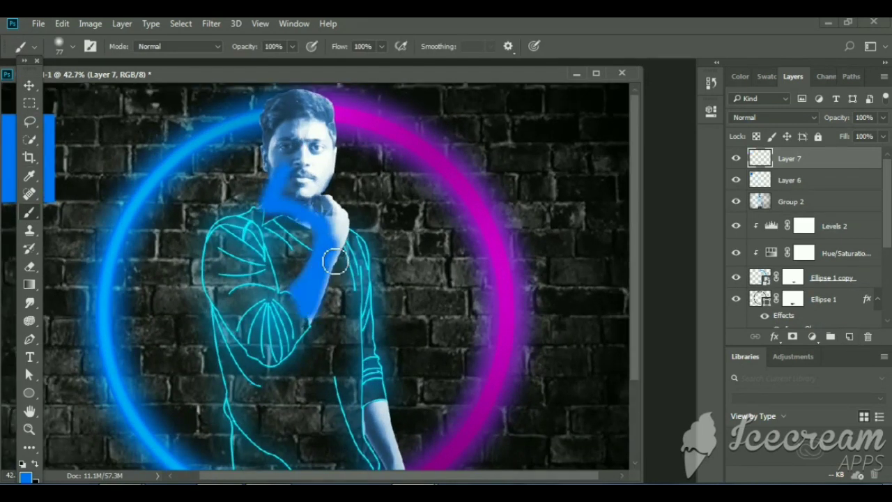
pyautogui.moveTo(336, 261); pyautogui.dragTo(344, 221)
pyautogui.moveTo(327, 172); pyautogui.dragTo(290, 102)
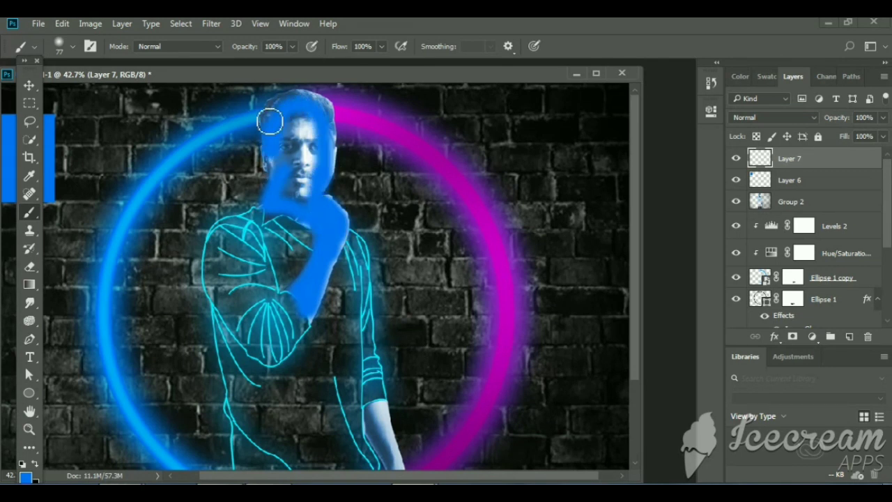
pyautogui.moveTo(333, 162); pyautogui.dragTo(277, 150)
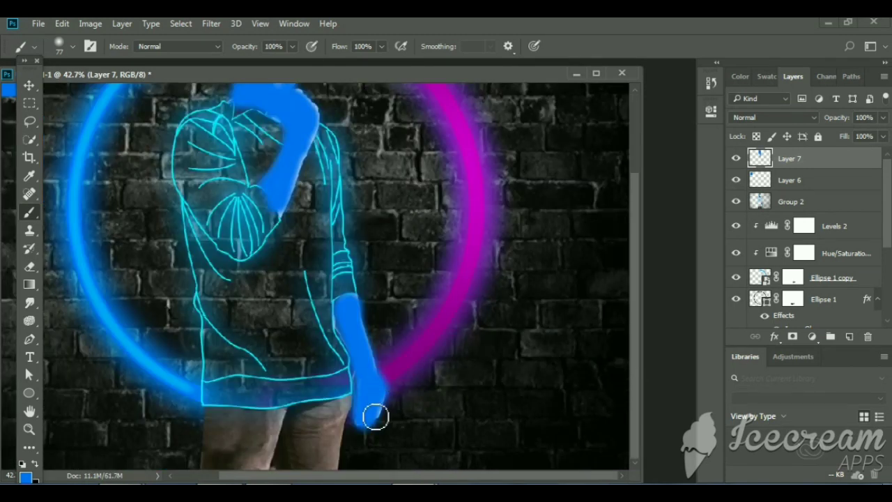
pyautogui.moveTo(382, 408); pyautogui.dragTo(383, 460)
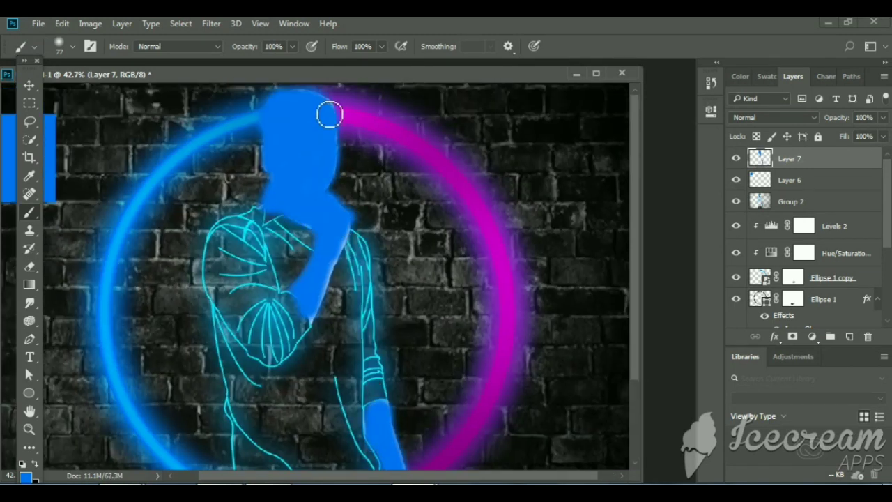
# Place Layer 7 beneath Layer 6, clip it to the portrait group, and set Soft Light
pyautogui.moveTo(790, 158); pyautogui.dragTo(790, 183)
pyautogui.hotkey('ctrl', 'alt', 'g')
pyautogui.click(774, 117)
pyautogui.click(750, 162)
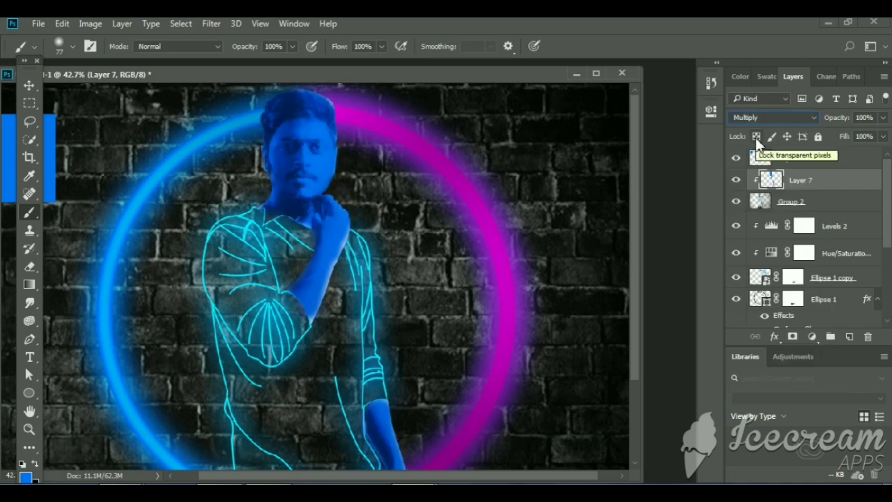
pyautogui.press('Down')
pyautogui.press('Down')
pyautogui.press('Down')
pyautogui.press('Down')
pyautogui.press('Down')
pyautogui.press('Down')
pyautogui.press('Down')
pyautogui.press('Down')
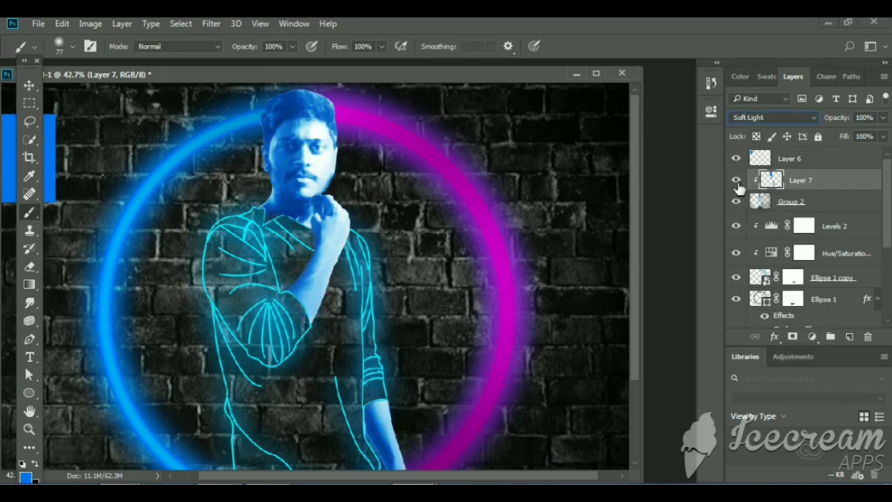
pyautogui.click(736, 180)
# Desaturate the Group 2 portrait, show the blue Layer 7 tint, and hide the sample layer
pyautogui.click(774, 202)
pyautogui.press('v')
pyautogui.click(90, 23)
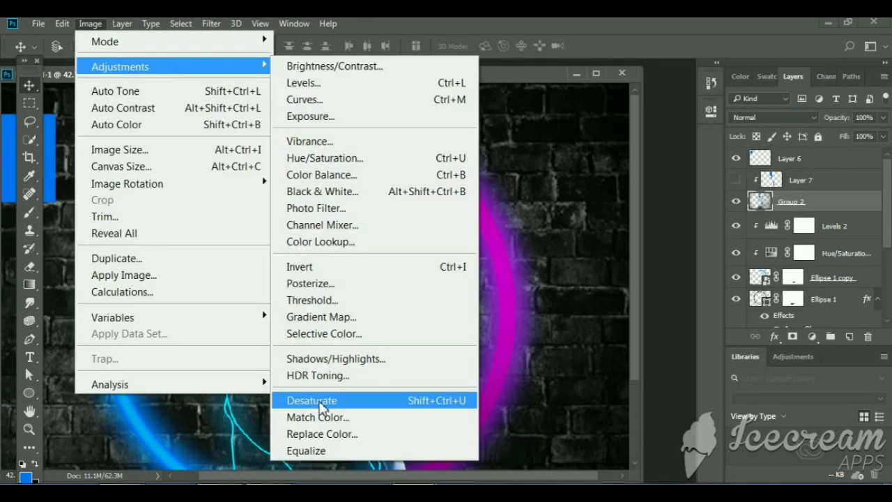
pyautogui.click(312, 401)
pyautogui.click(736, 180)
pyautogui.click(774, 180)
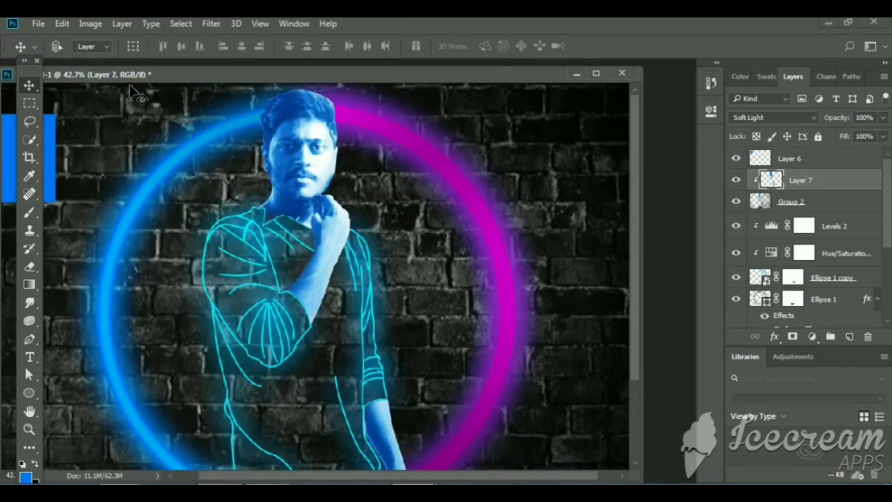
pyautogui.hotkey('ctrl', '-')
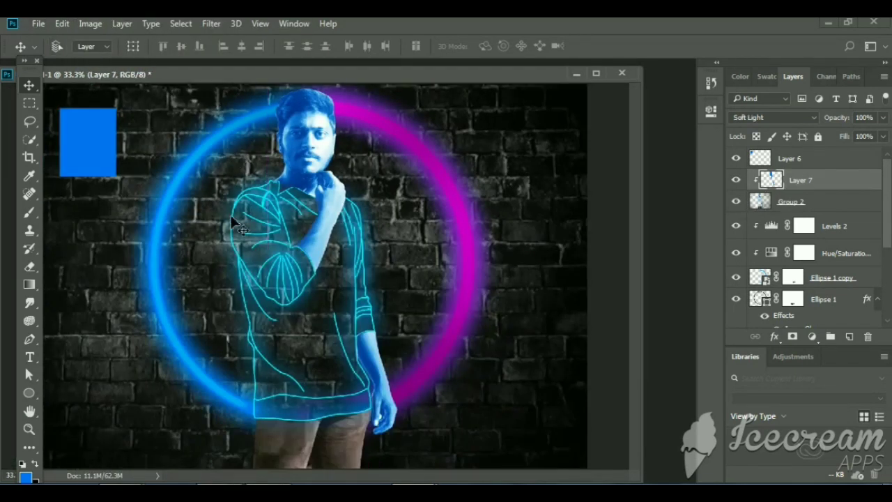
pyautogui.click(736, 159)
# Drag the purple neon-frame image from the reference folder into the document
pyautogui.click(265, 440)
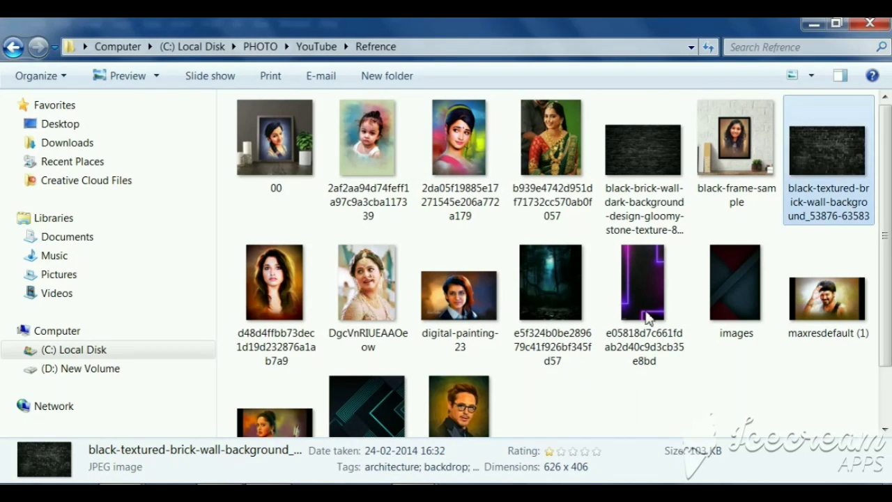
pyautogui.click(640, 345)
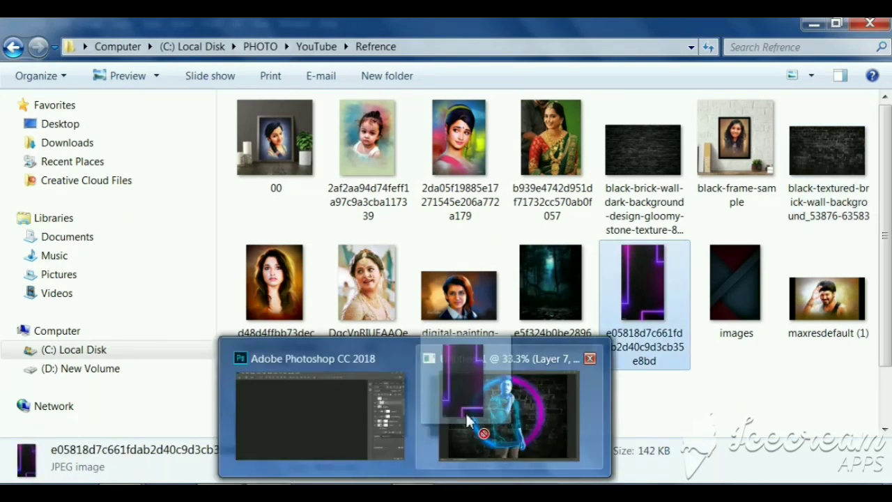
pyautogui.click(466, 411)
pyautogui.hotkey('ctrl', 't')
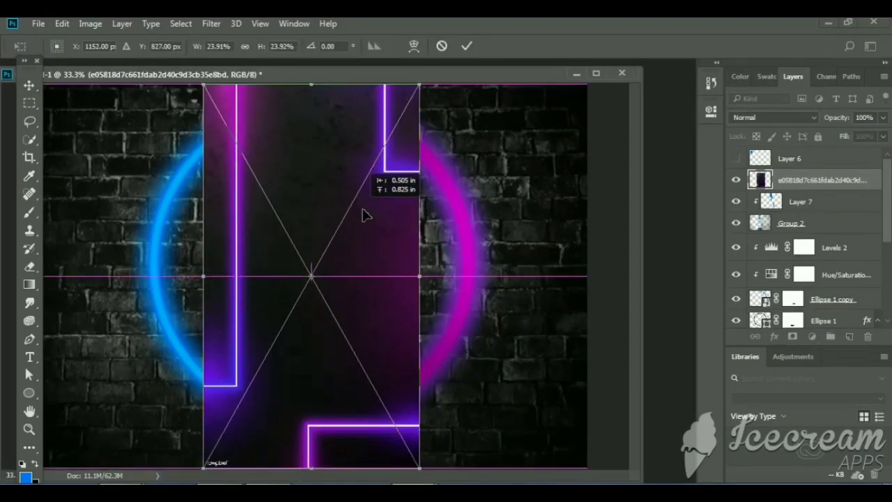
# Move the neon image below the portrait, rotate it 90° clockwise, and scale it to fill the canvas
pyautogui.press('Return')
pyautogui.moveTo(796, 415); pyautogui.dragTo(809, 230)
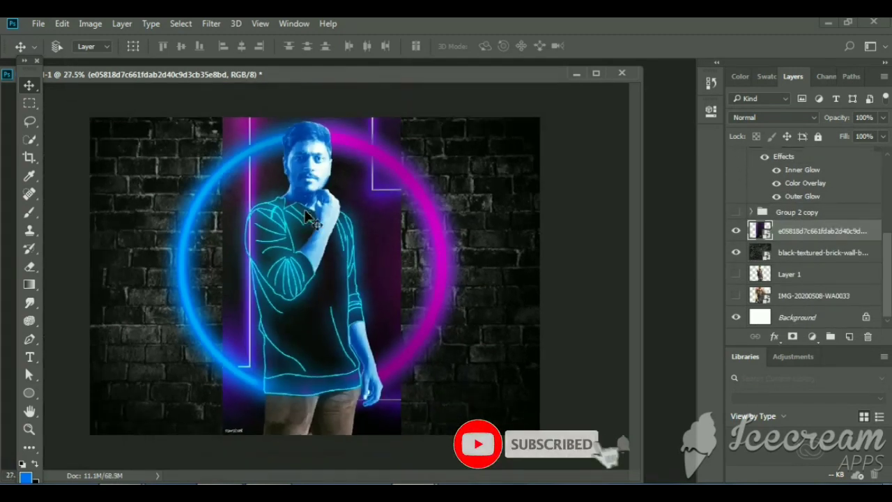
pyautogui.click(63, 23)
pyautogui.click(126, 384)
pyautogui.rightClick(347, 218)
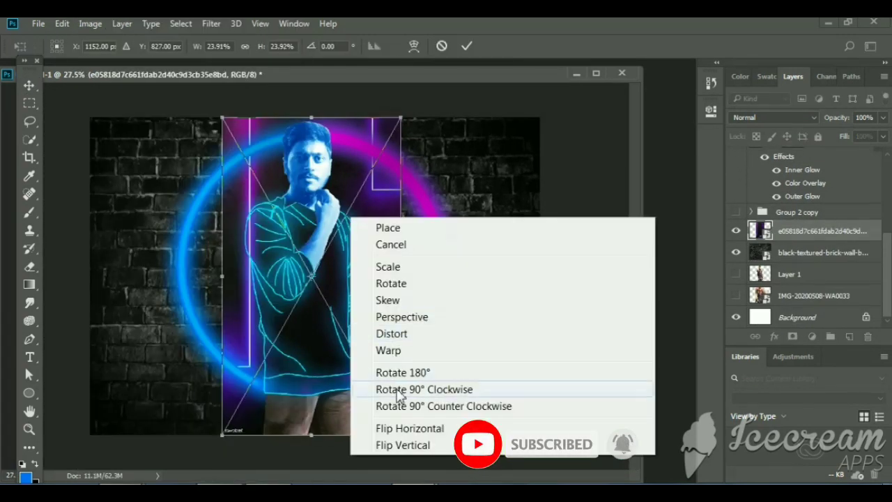
pyautogui.click(412, 389)
pyautogui.moveTo(534, 151); pyautogui.dragTo(472, 218)
pyautogui.moveTo(189, 119); pyautogui.dragTo(100, 97)
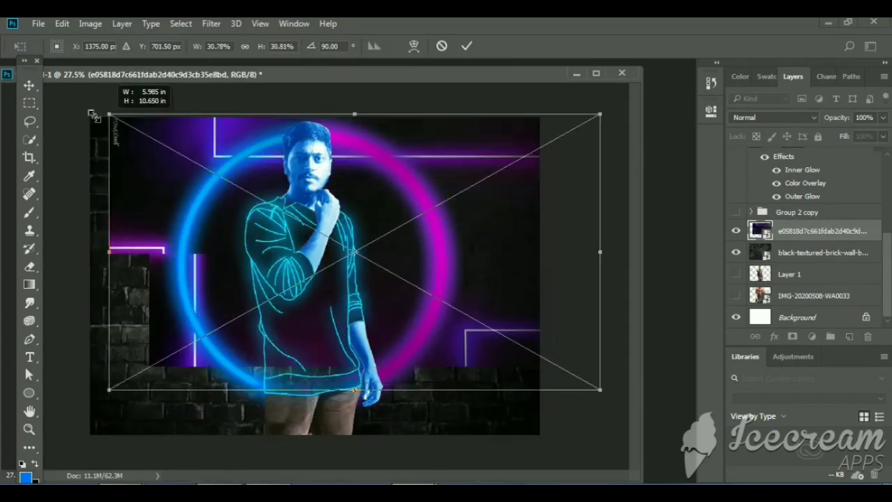
pyautogui.moveTo(184, 219); pyautogui.dragTo(237, 227)
pyautogui.moveTo(76, 134); pyautogui.dragTo(62, 120)
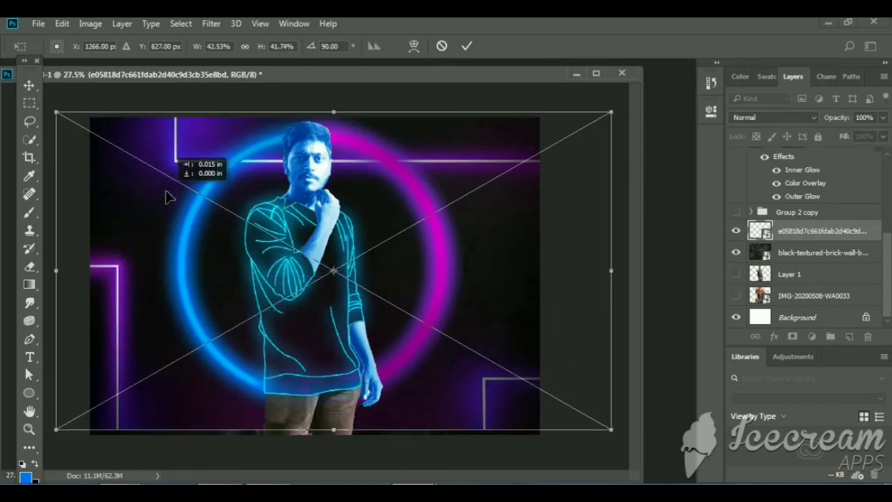
pyautogui.press('Return')
# Blend the neon image over the brick wall in Lighten mode and add an empty Layer 8
pyautogui.hotkey('alt', 'Tab')
pyautogui.hotkey('alt', 'Tab')
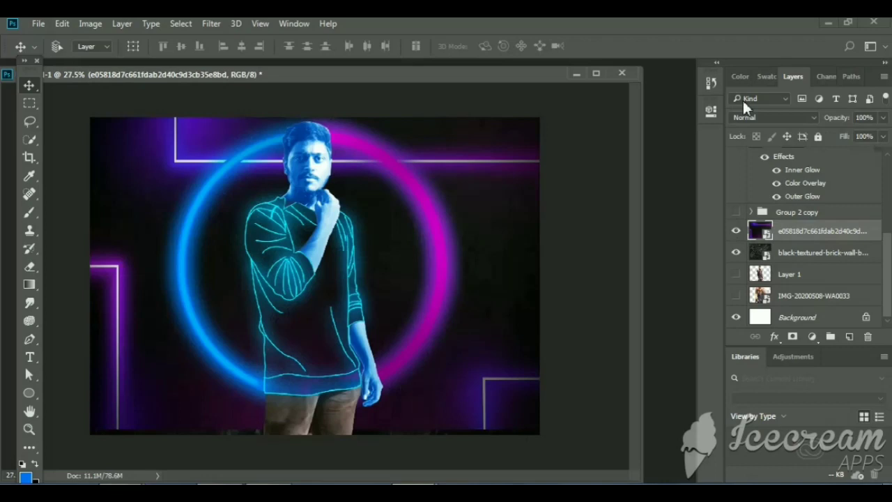
pyautogui.click(774, 117)
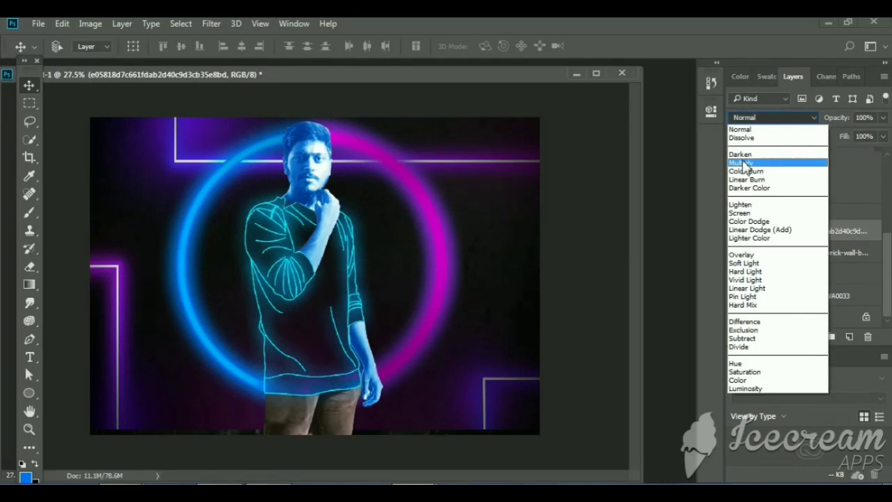
pyautogui.click(740, 163)
pyautogui.press('Down')
pyautogui.press('Down')
pyautogui.press('Down')
pyautogui.press('Down')
pyautogui.press('Down')
pyautogui.press('Down')
pyautogui.press('Down')
pyautogui.press('Down')
pyautogui.press('Down')
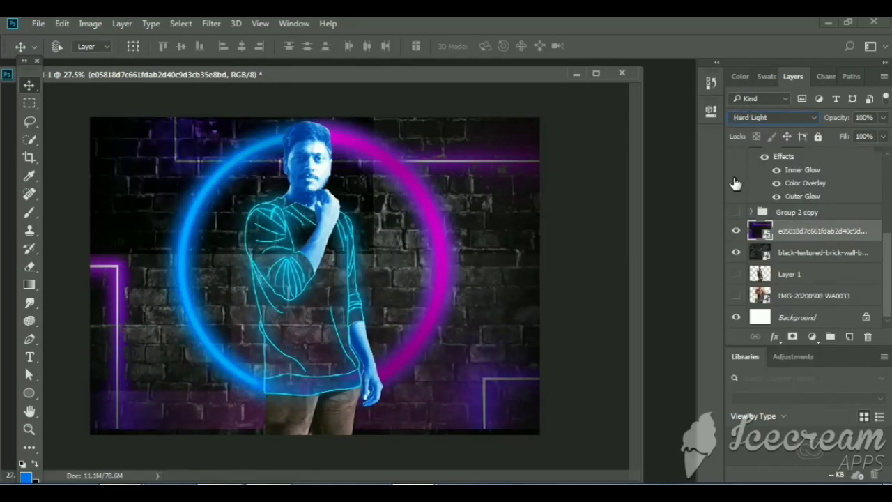
pyautogui.press('Down')
pyautogui.press('Down')
pyautogui.press('Down')
pyautogui.press('Down')
pyautogui.press('Down')
pyautogui.press('Down')
pyautogui.press('Down')
pyautogui.press('Down')
pyautogui.press('Down')
pyautogui.press('Down')
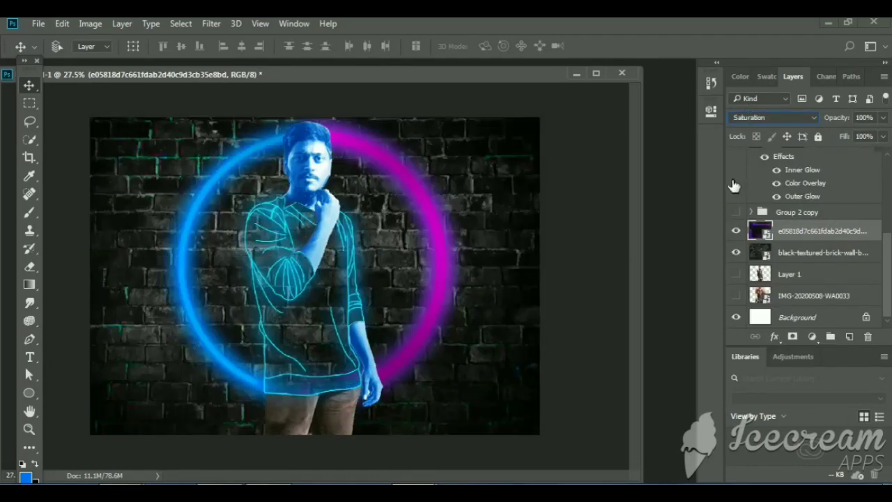
pyautogui.press('Down')
pyautogui.press('Down')
pyautogui.click(767, 117)
pyautogui.click(742, 174)
pyautogui.press('Down')
pyautogui.press('Down')
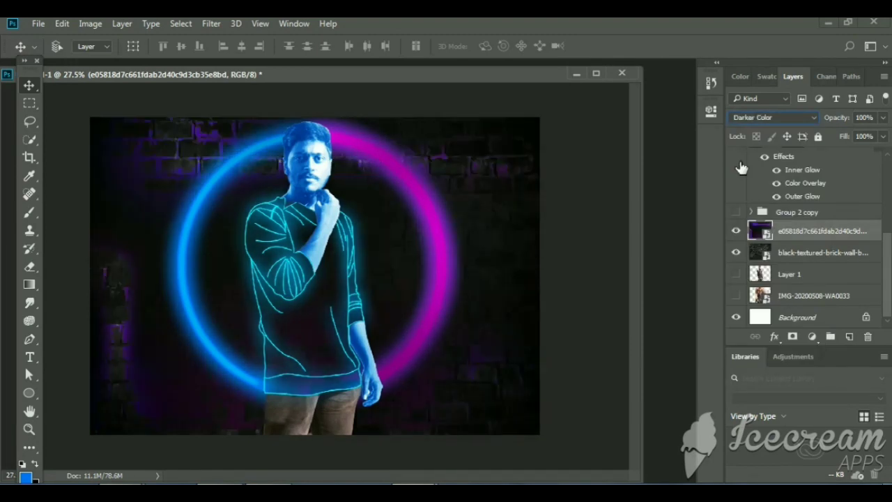
pyautogui.press('Down')
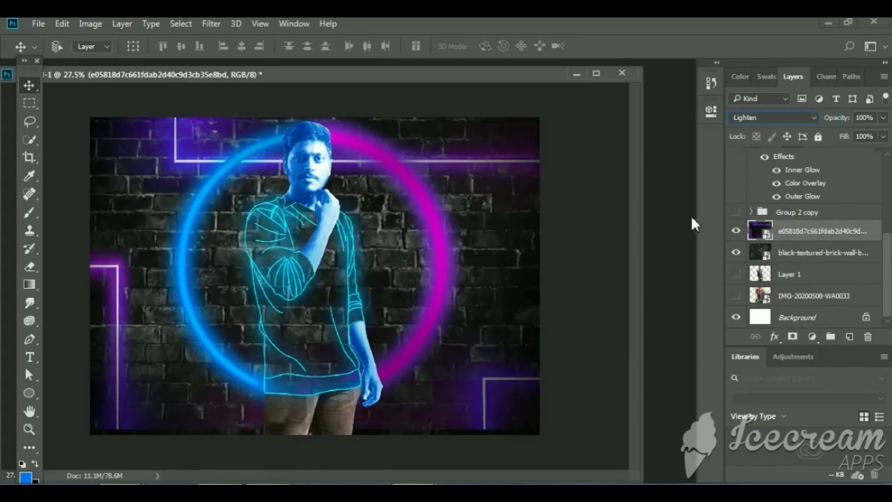
pyautogui.hotkey('ctrl', 'shift', 'alt', 'n')
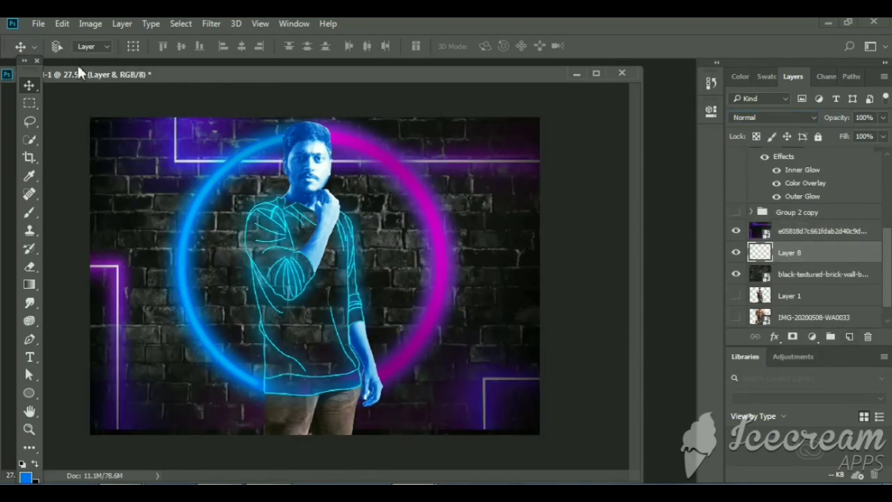
# Paint blue over the figure on Layer 8 and move it to the top of the stack
pyautogui.press('b')
pyautogui.click(69, 46)
pyautogui.press('Return')
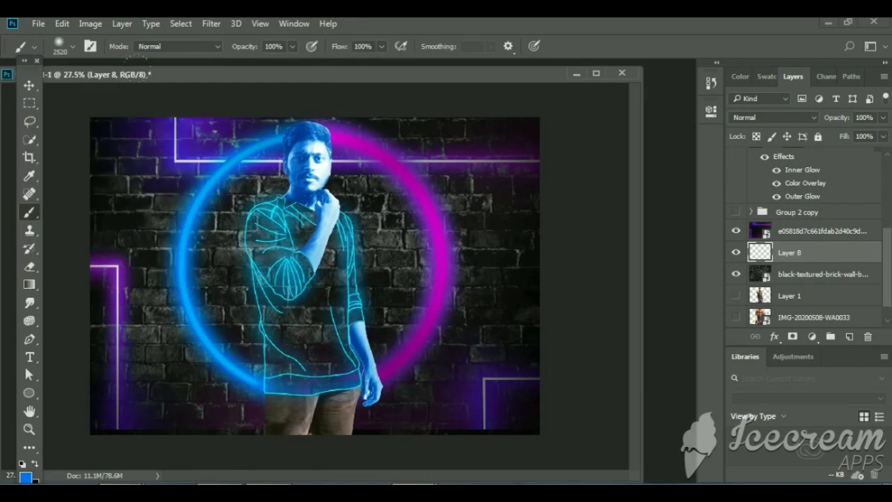
pyautogui.click(307, 272)
pyautogui.press('v')
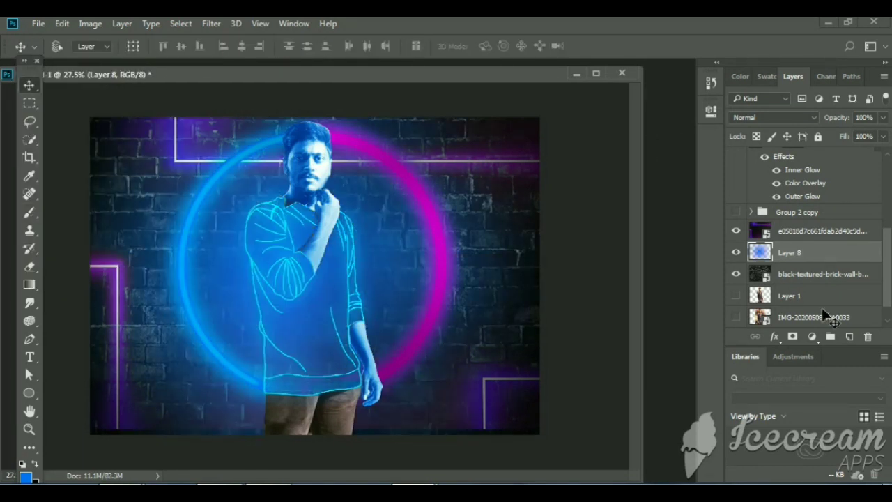
pyautogui.hotkey('ctrl', ']')
pyautogui.moveTo(282, 245); pyautogui.dragTo(293, 245)
# Group Layer 1 through Layer 8 into Group 3 and compare with the original photo
pyautogui.scroll(5, 802, 265)
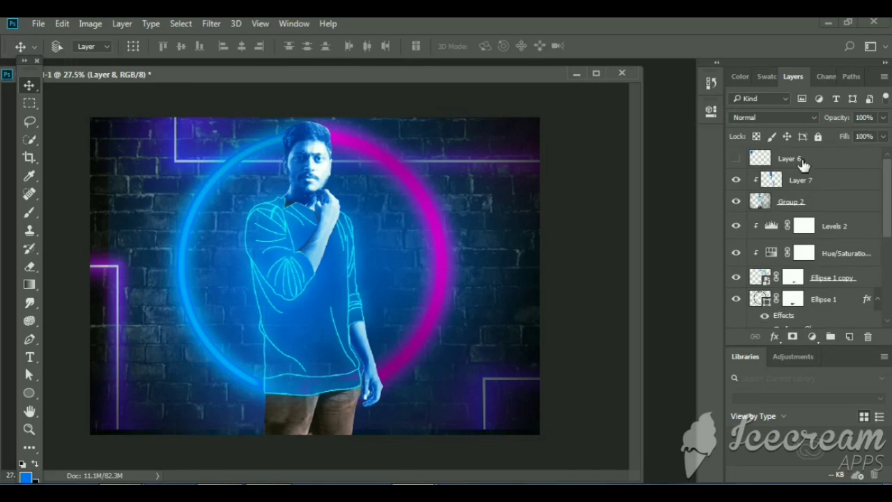
pyautogui.scroll(-6, 802, 265)
pyautogui.keyDown('shift'); pyautogui.click(792, 278); pyautogui.keyUp('shift')
pyautogui.hotkey('ctrl', 'g')
pyautogui.keyDown('alt'); pyautogui.click(736, 174); pyautogui.keyUp('alt')
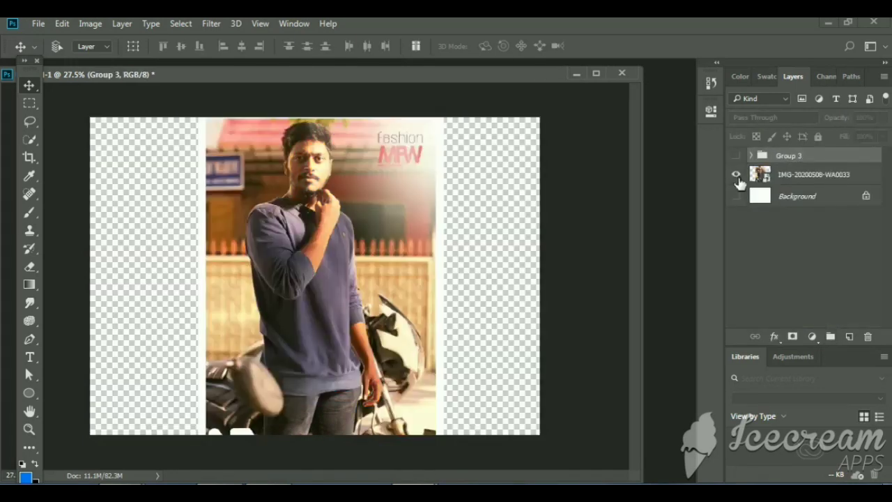
pyautogui.keyDown('alt'); pyautogui.click(737, 174); pyautogui.keyUp('alt')
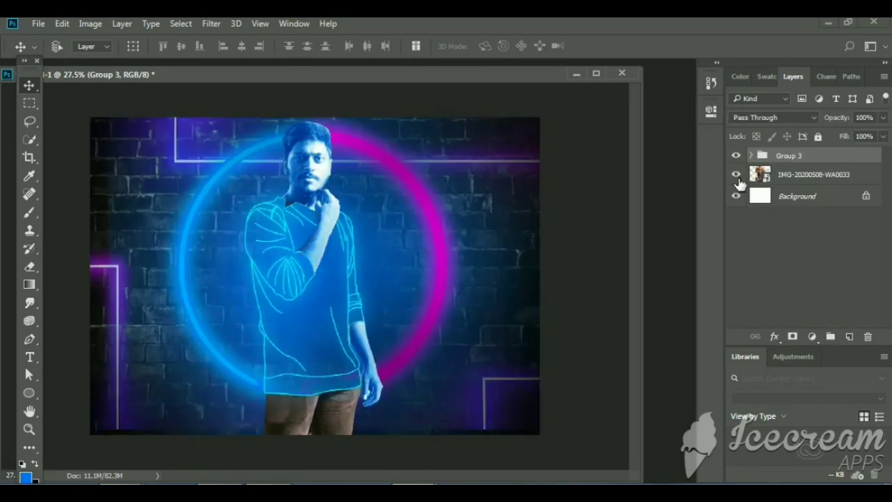
# Set Layer 8's blend mode to Color Dodge
pyautogui.click(774, 117)
pyautogui.click(748, 222)
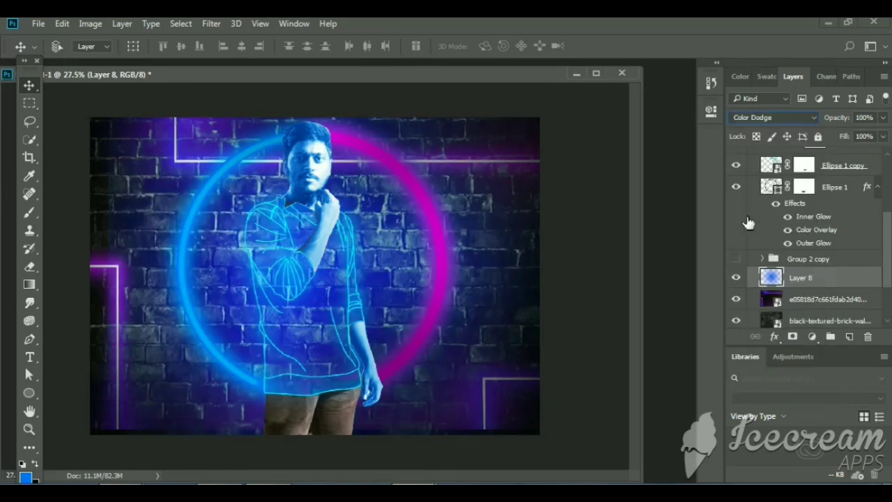
pyautogui.press('Down')
pyautogui.press('Down')
pyautogui.press('Down')
pyautogui.press('Down')
pyautogui.press('Down')
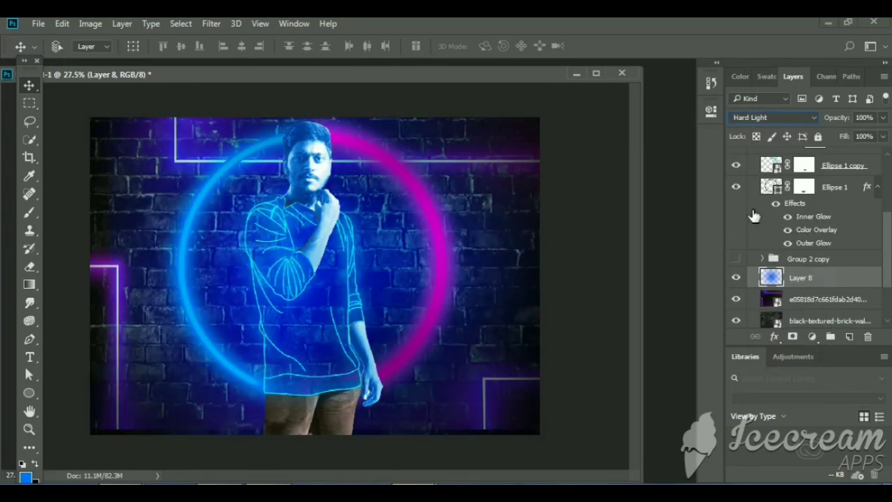
pyautogui.press('Up')
pyautogui.press('Up')
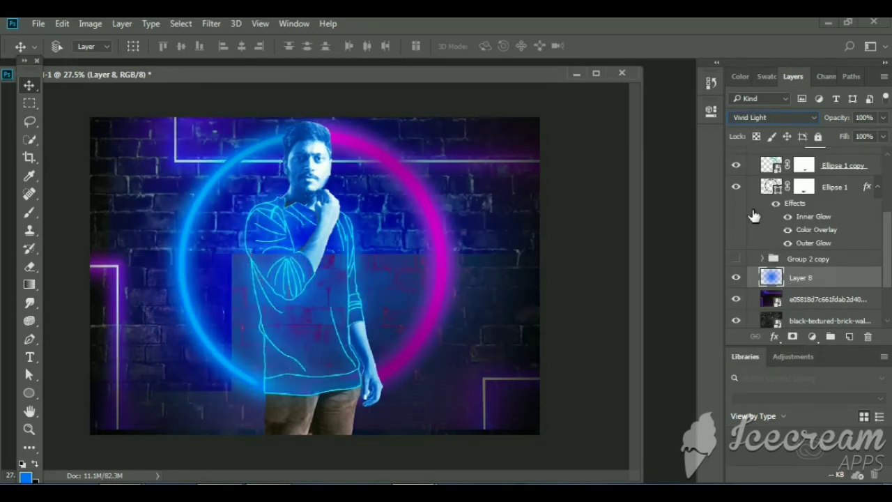
pyautogui.press('Up')
pyautogui.press('Up')
pyautogui.press('Up')
pyautogui.press('Up')
pyautogui.press('Up')
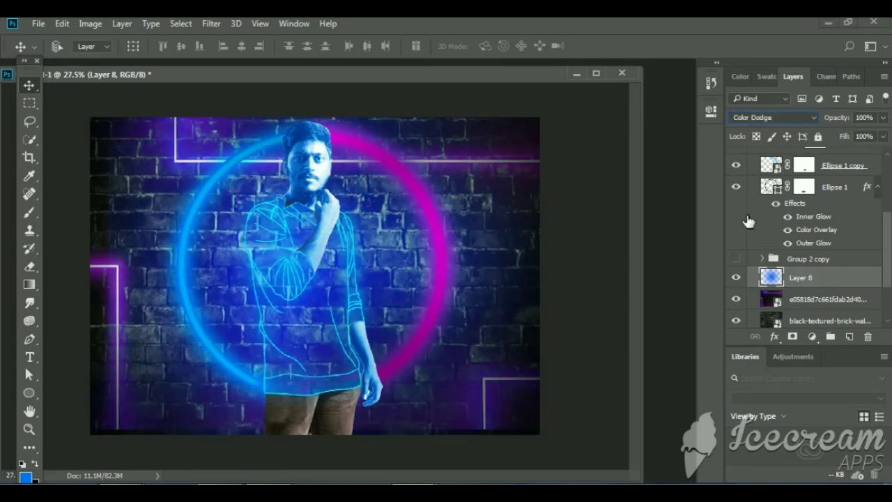
pyautogui.press('Down')
pyautogui.press('Down')
pyautogui.press('Down')
pyautogui.press('Up')
pyautogui.press('Up')
pyautogui.press('Up')
# Brush dark shading around the figure on a new Layer 9 and compare with the original
pyautogui.click(823, 306)
pyautogui.hotkey('ctrl', 'shift', 'alt', 'n')
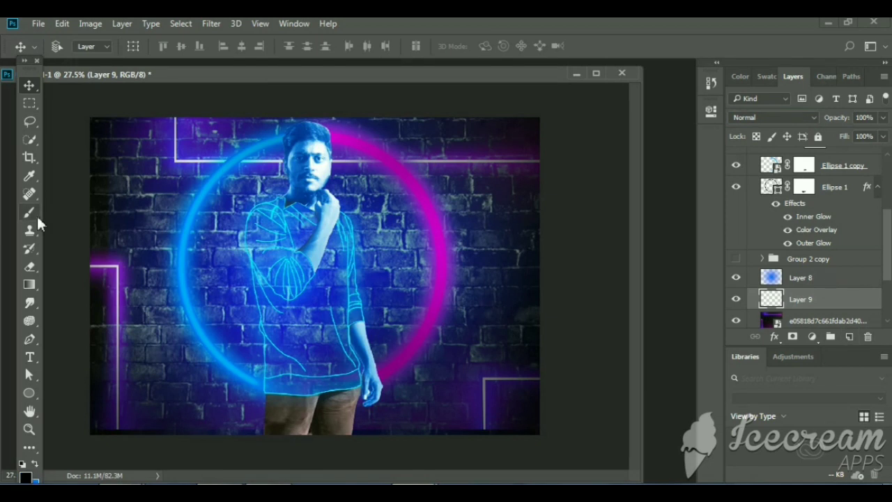
pyautogui.click(30, 213)
pyautogui.click(73, 46)
pyautogui.press('Return')
pyautogui.moveTo(223, 174); pyautogui.dragTo(307, 258)
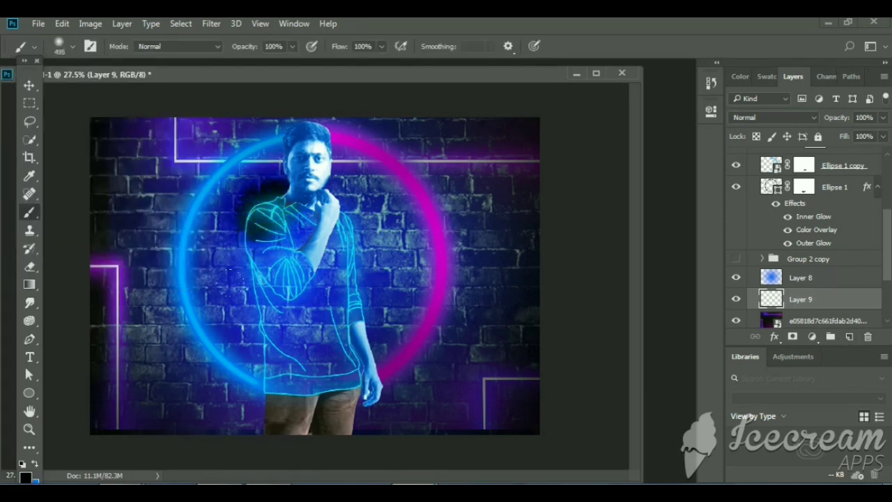
pyautogui.moveTo(209, 223); pyautogui.dragTo(355, 370)
pyautogui.moveTo(321, 202); pyautogui.dragTo(418, 348)
pyautogui.click(750, 156)
pyautogui.keyDown('alt'); pyautogui.click(737, 174); pyautogui.keyUp('alt')
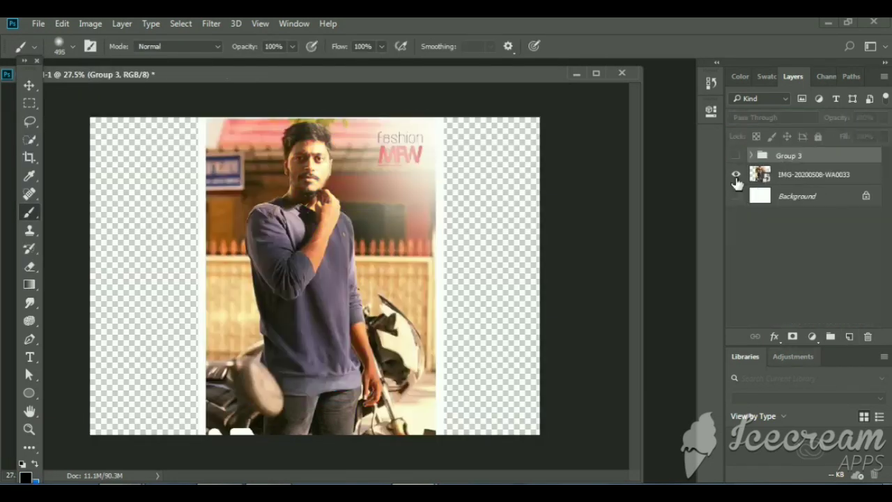
pyautogui.keyDown('alt'); pyautogui.click(736, 174); pyautogui.keyUp('alt')
pyautogui.keyDown('alt'); pyautogui.click(736, 174); pyautogui.keyUp('alt')
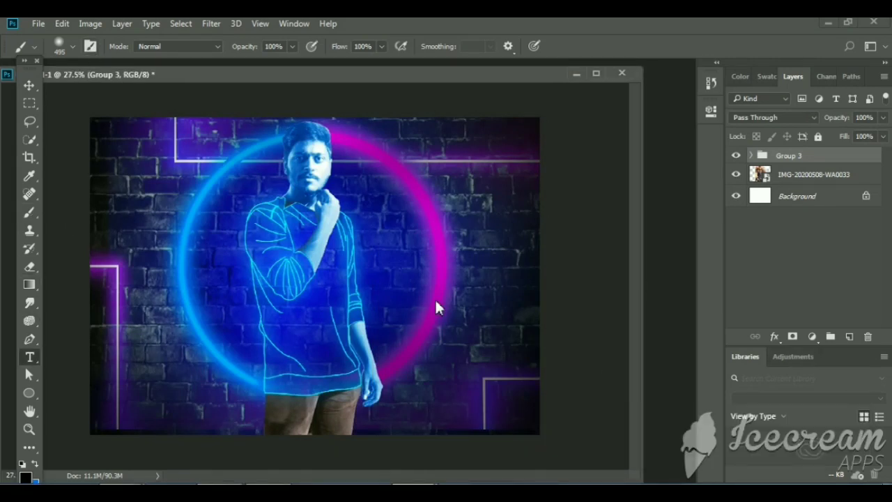
# Add a 48 pt 'Neon' text layer set in Cabin Sketch
pyautogui.press('t')
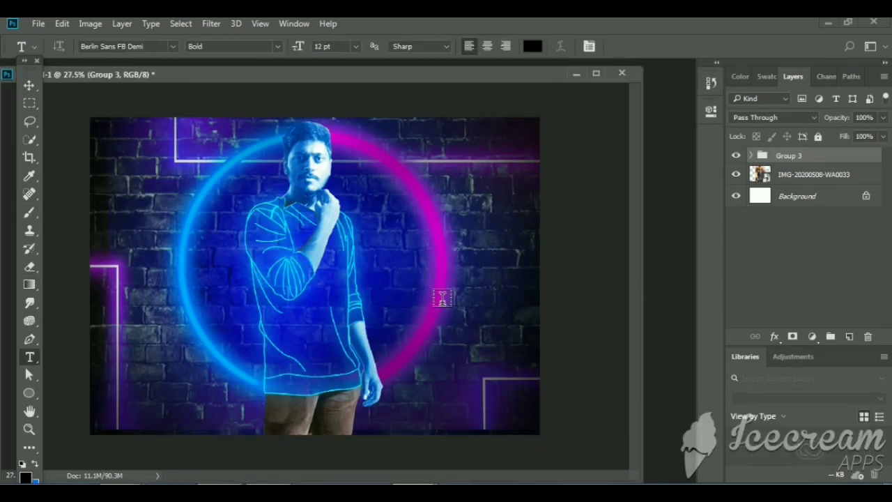
pyautogui.click(410, 274)
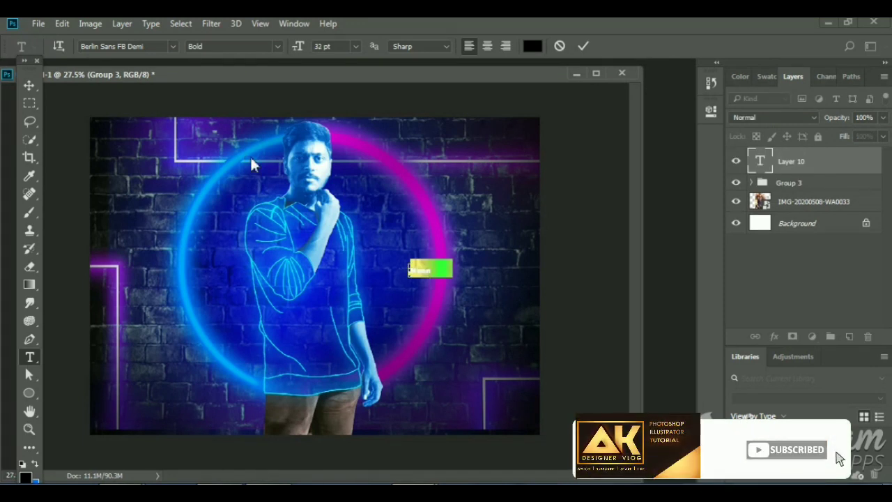
pyautogui.hotkey('ctrl', 'shift', '.')
pyautogui.hotkey('ctrl', 'shift', '.')
pyautogui.hotkey('ctrl', 'shift', '.')
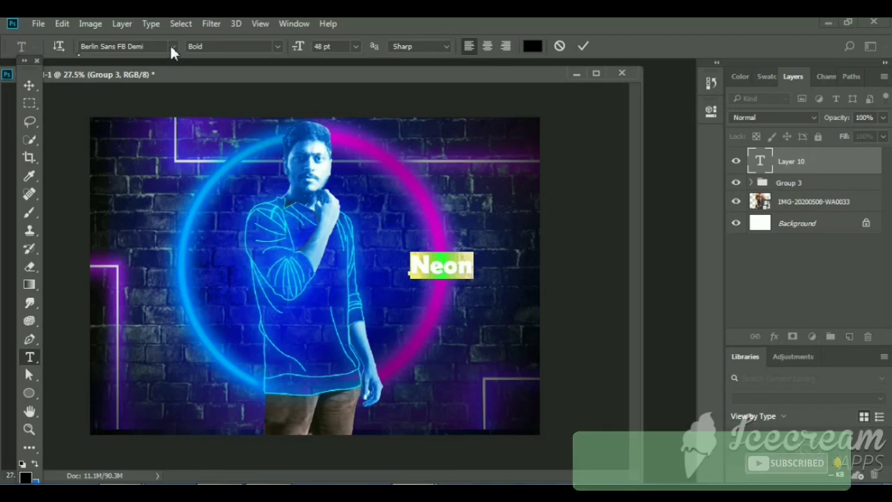
pyautogui.click(172, 46)
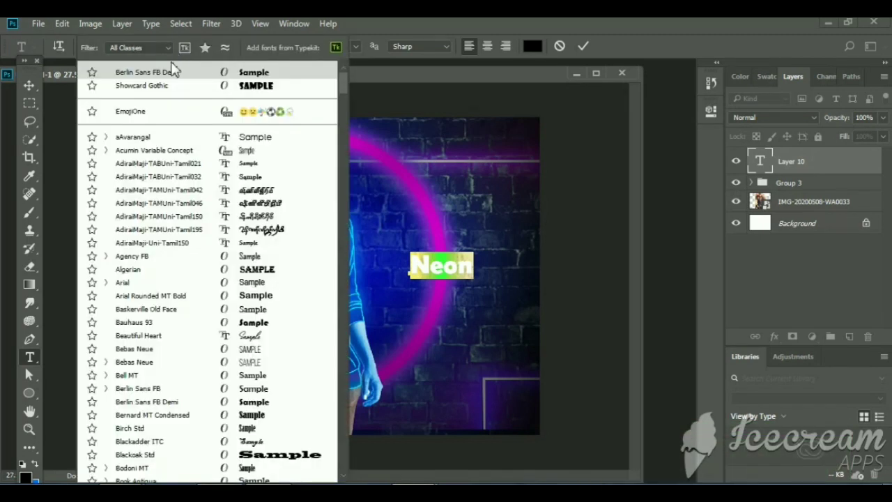
pyautogui.scroll(-3, 186, 265)
pyautogui.scroll(-3, 186, 265)
pyautogui.scroll(-1, 186, 265)
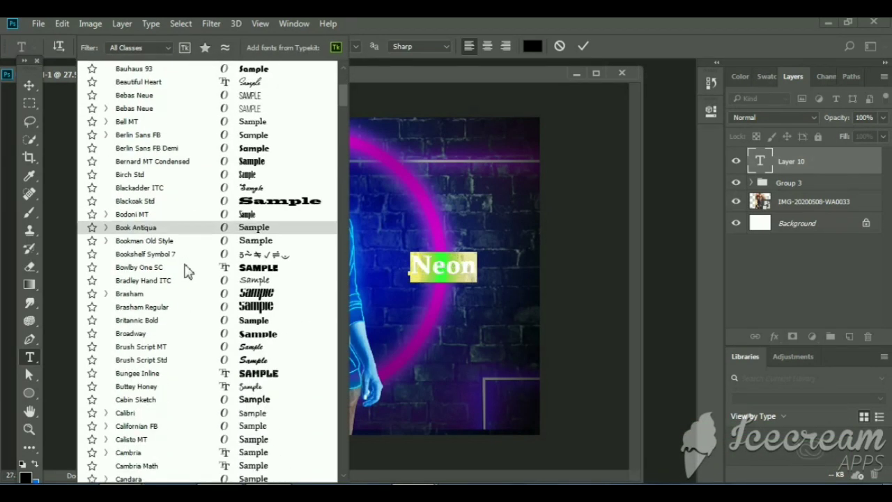
pyautogui.scroll(-1, 187, 269)
pyautogui.click(189, 363)
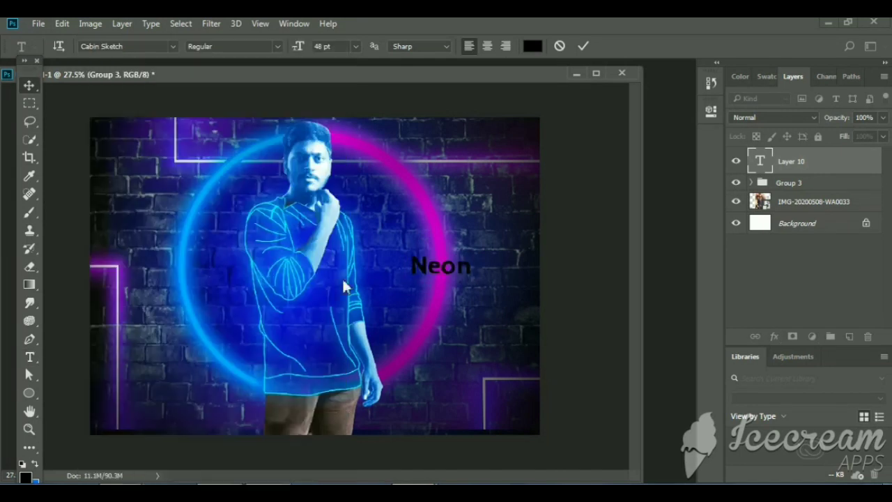
# Enlarge 'Neon' at the lower left and add a copy at the right retyped as 'Effect'
pyautogui.hotkey('ctrl', 't')
pyautogui.moveTo(424, 287)
pyautogui.mouseDown()
pyautogui.moveTo(179, 365)
pyautogui.moveTo(259, 400)
pyautogui.moveTo(235, 398)
pyautogui.moveTo(472, 398)
pyautogui.mouseUp()
pyautogui.press('Return')
pyautogui.press('t')
pyautogui.doubleClick(439, 391)
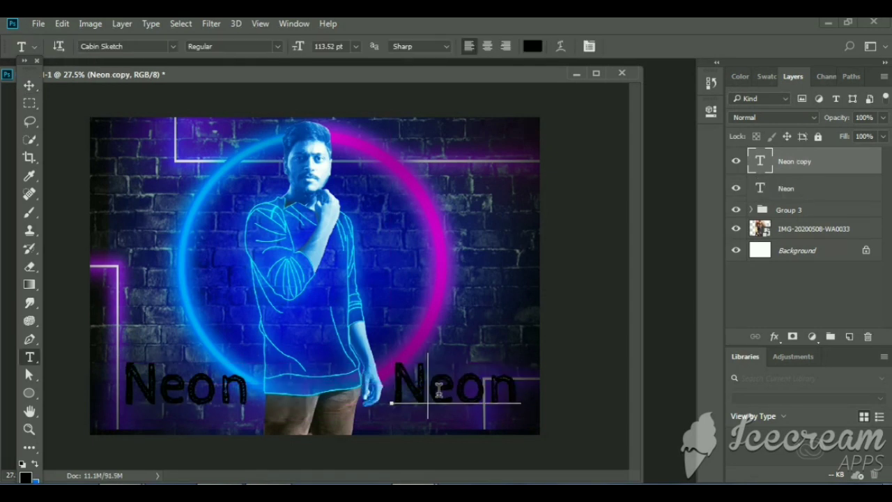
pyautogui.write('Effect')
pyautogui.click(29, 85)
# Copy Ellipse 1's glow layer style and paste it onto the Neon text
pyautogui.click(187, 221)
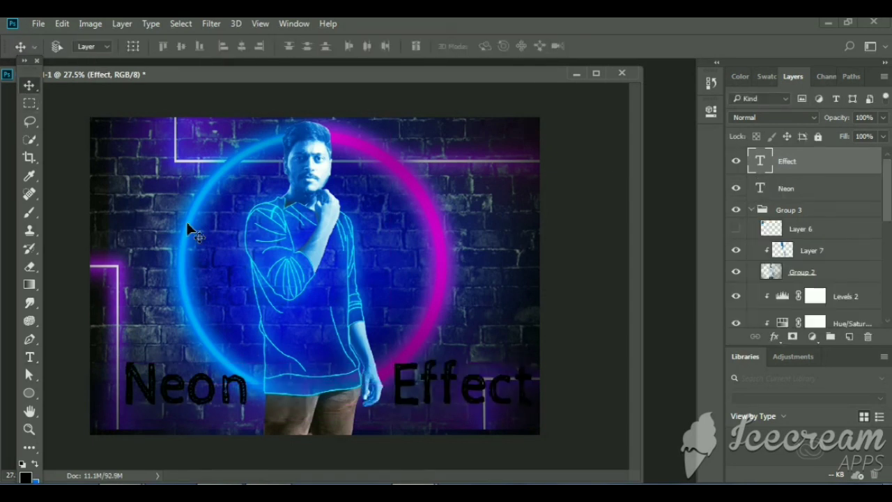
pyautogui.rightClick(840, 268)
pyautogui.press('Escape')
pyautogui.scroll(3, 830, 230)
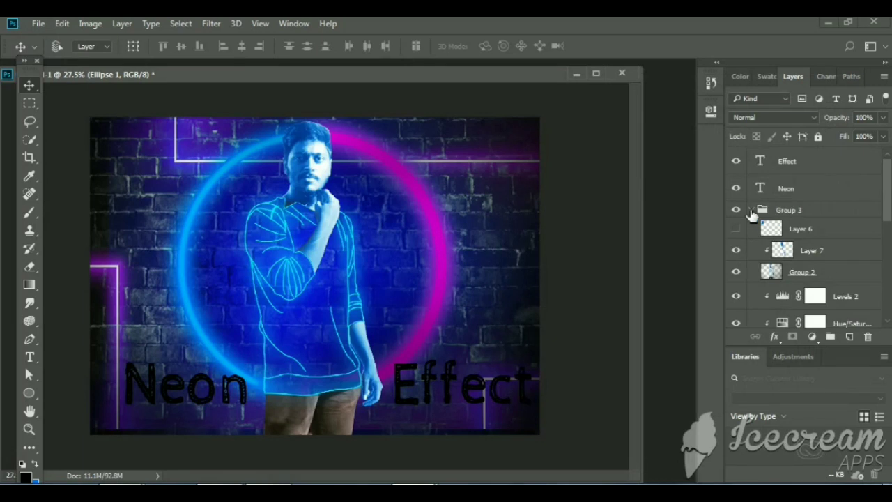
pyautogui.click(751, 210)
pyautogui.rightClick(800, 192)
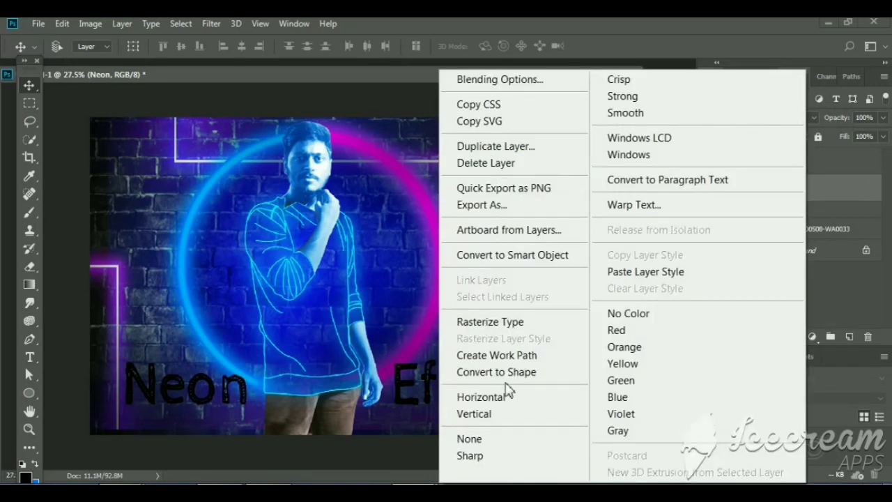
pyautogui.click(656, 279)
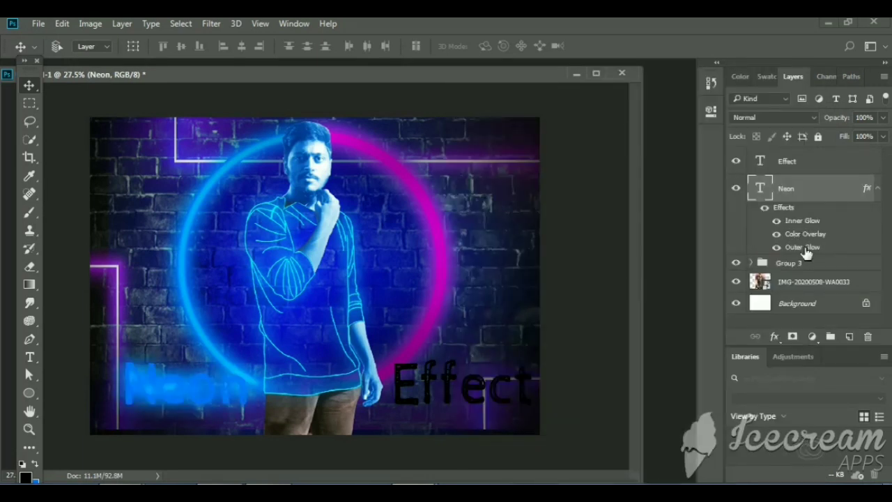
# Reduce Neon's Outer Glow size to 32 and keep its Color Overlay cyan
pyautogui.doubleClick(801, 248)
pyautogui.moveTo(279, 64); pyautogui.dragTo(461, 69)
pyautogui.moveTo(624, 234)
pyautogui.mouseDown()
pyautogui.moveTo(609, 237)
pyautogui.moveTo(609, 258)
pyautogui.mouseUp()
pyautogui.click(390, 224)
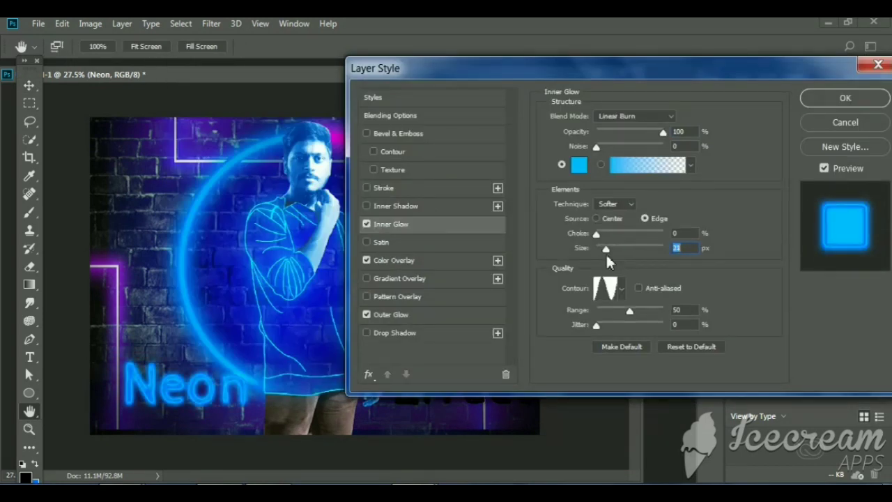
pyautogui.click(391, 260)
pyautogui.click(690, 118)
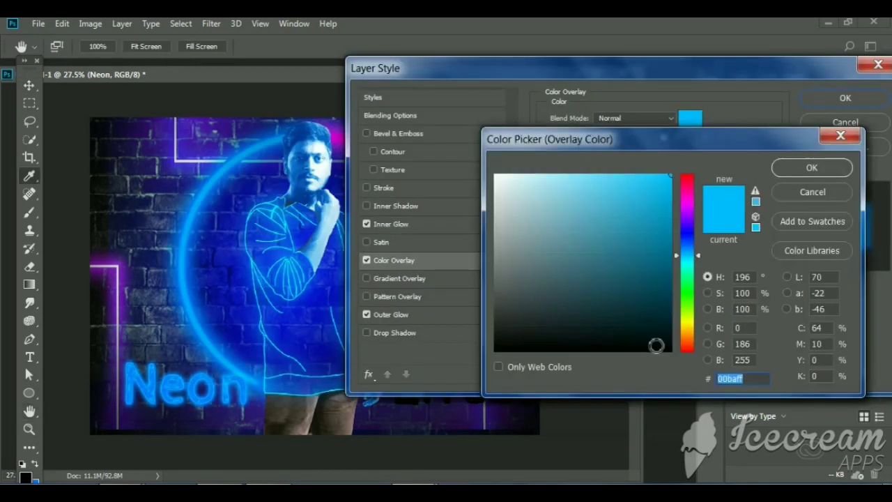
pyautogui.moveTo(648, 345); pyautogui.dragTo(625, 363)
pyautogui.click(724, 222)
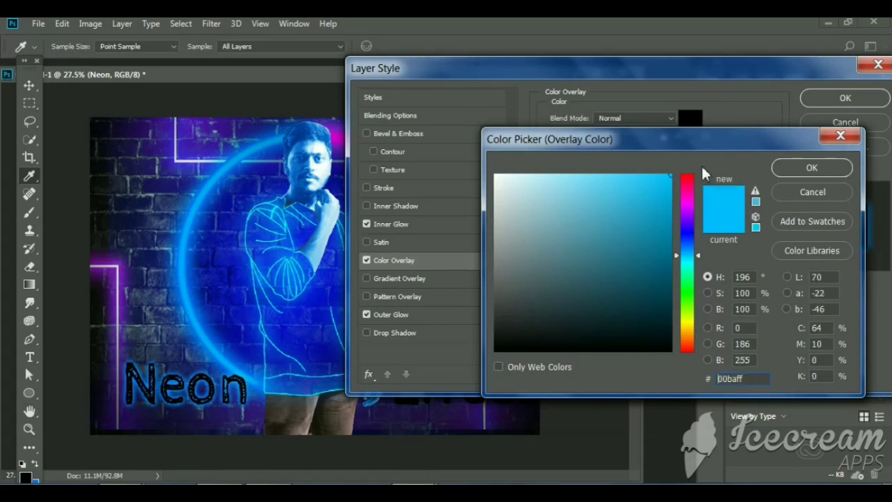
pyautogui.click(812, 167)
pyautogui.click(845, 97)
pyautogui.press('t')
pyautogui.click(172, 46)
# Try the Fugaz One and Showcard Gothic fonts on the Neon text
pyautogui.scroll(-5, 175, 279)
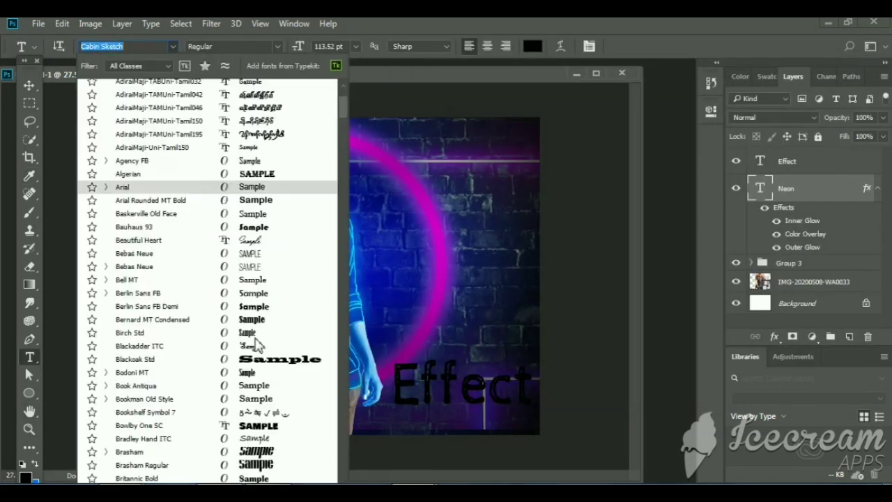
pyautogui.scroll(-5, 174, 279)
pyautogui.scroll(-5, 139, 291)
pyautogui.scroll(-4, 139, 290)
pyautogui.scroll(-4, 140, 290)
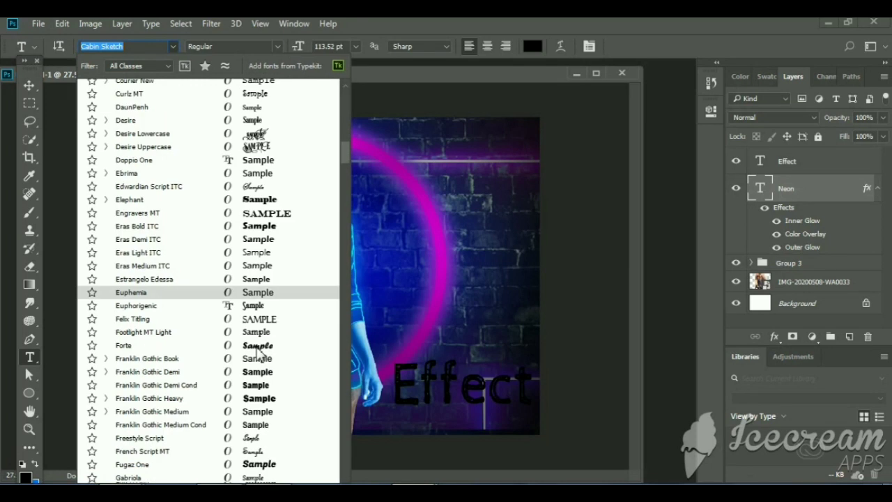
pyautogui.scroll(-3, 140, 306)
pyautogui.click(132, 393)
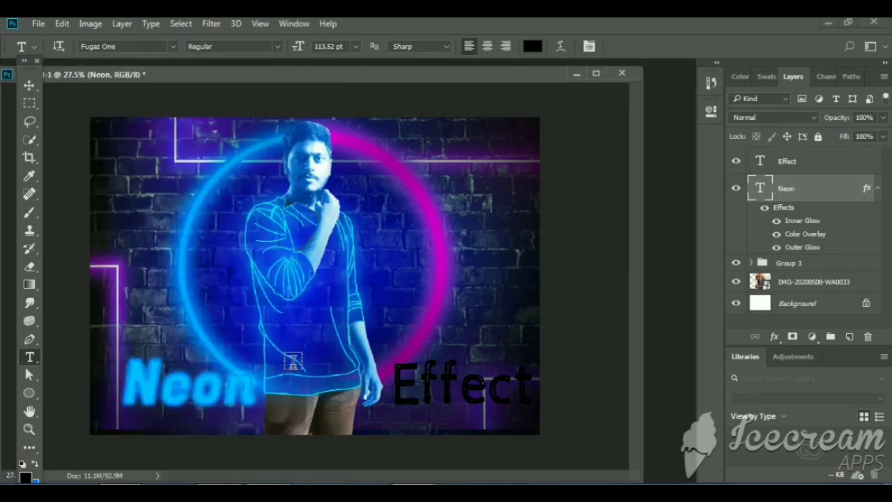
pyautogui.click(137, 44)
pyautogui.click(139, 113)
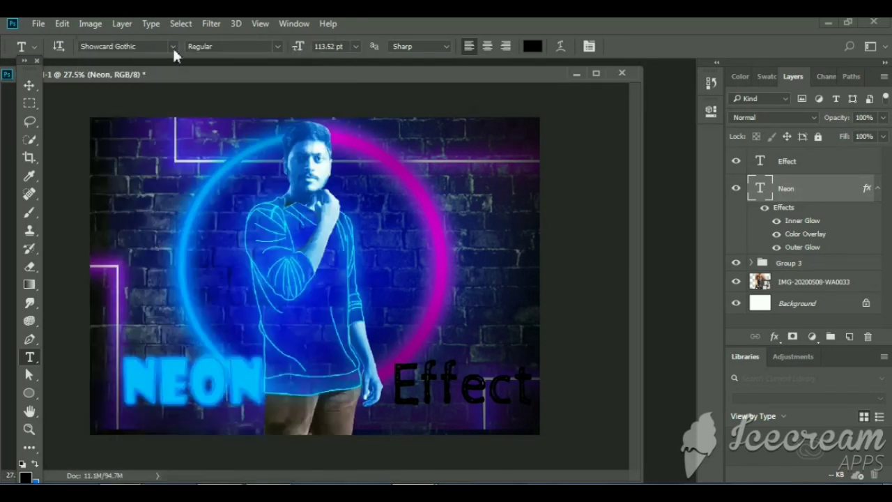
# Try Brush Script Std, then set the Neon text to Harlow Solid Italic
pyautogui.click(172, 46)
pyautogui.scroll(-3, 223, 230)
pyautogui.click(223, 291)
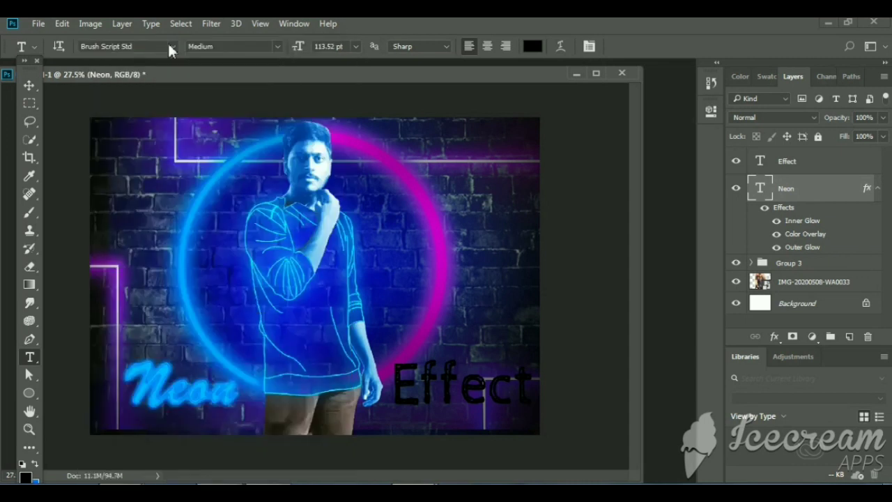
pyautogui.click(171, 46)
pyautogui.scroll(-5, 254, 274)
pyautogui.scroll(-6, 265, 278)
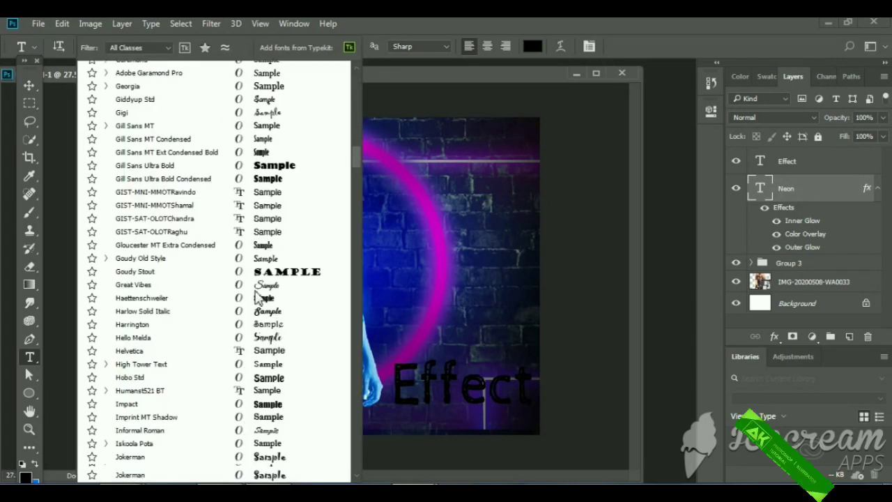
pyautogui.click(261, 303)
# Change the Effect text layer's font to Harlow Solid Italic
pyautogui.click(795, 164)
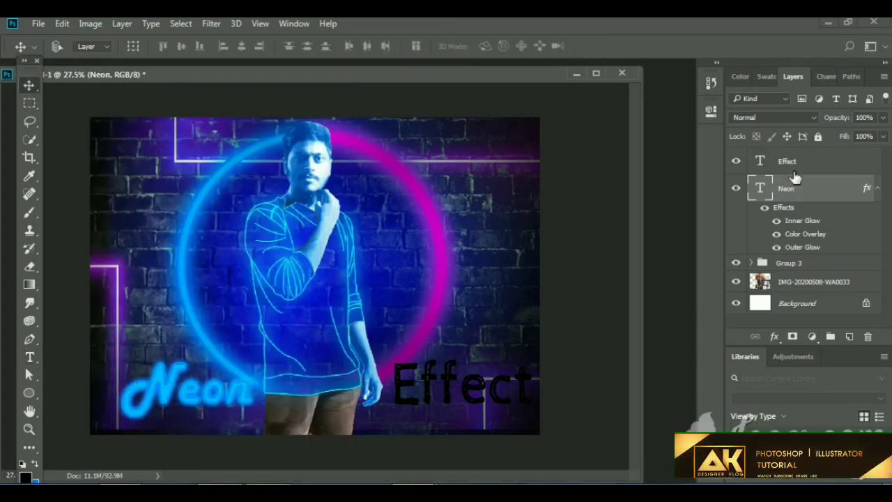
pyautogui.rightClick(135, 46)
pyautogui.click(159, 135)
pyautogui.press('Return')
pyautogui.press('v')
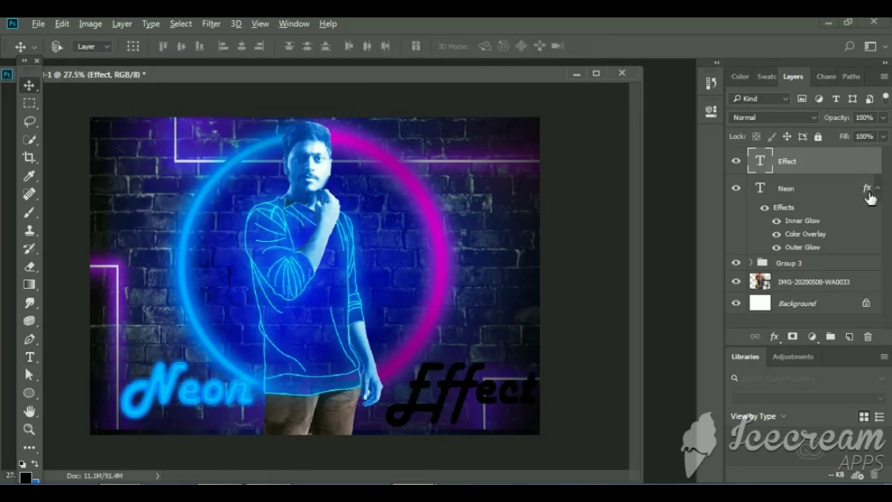
# Copy Neon's glow effects onto the Effect text layer and select both text layers
pyautogui.moveTo(868, 188); pyautogui.dragTo(795, 161)
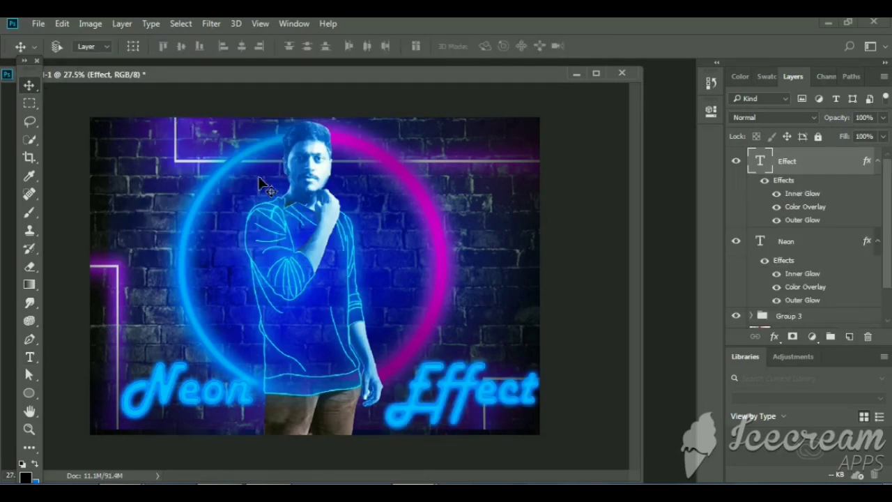
pyautogui.keyDown('shift'); pyautogui.click(805, 263); pyautogui.keyUp('shift')
pyautogui.scroll(-1, 802, 223)
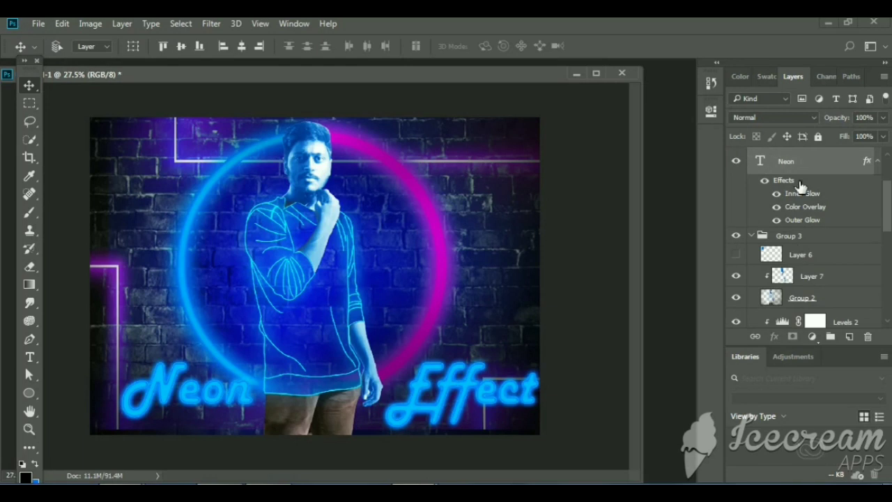
pyautogui.scroll(2, 800, 185)
pyautogui.click(811, 165)
# Collapse Group 3 and merge the photo layer into the Background
pyautogui.scroll(1, 802, 209)
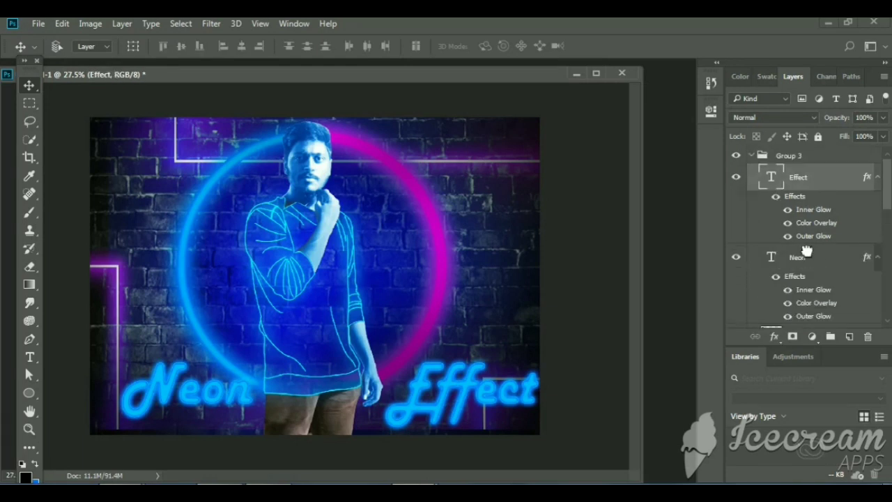
pyautogui.click(751, 156)
pyautogui.keyDown('alt'); pyautogui.click(737, 176); pyautogui.keyUp('alt')
pyautogui.keyDown('shift'); pyautogui.click(802, 196); pyautogui.keyUp('shift')
pyautogui.rightClick(802, 174)
pyautogui.click(739, 329)
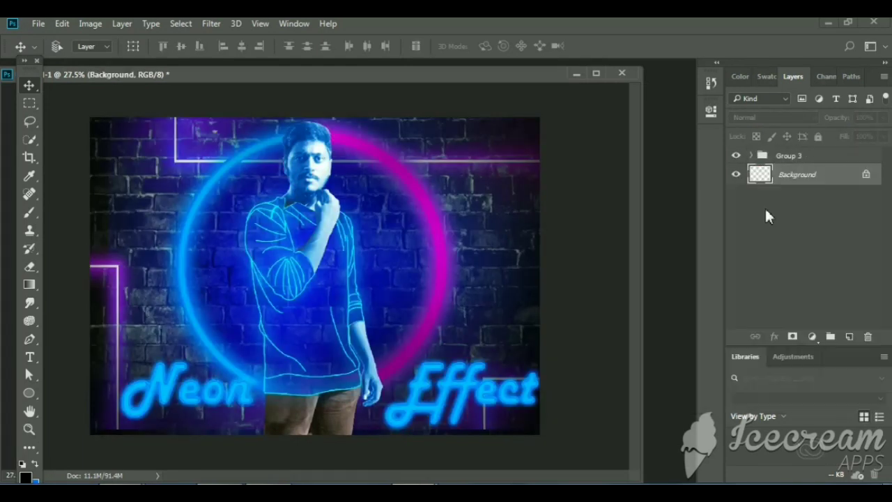
pyautogui.keyDown('alt'); pyautogui.click(737, 175); pyautogui.keyUp('alt')
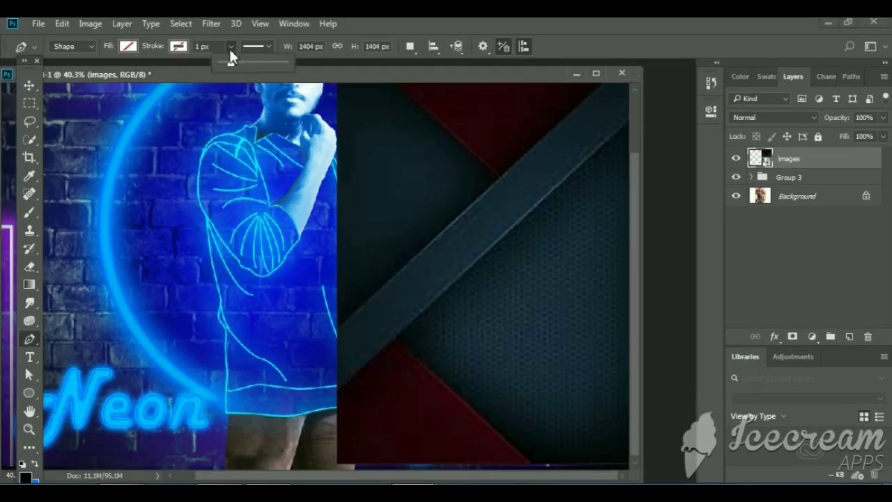
# Pen-draw a diagonal stripe shape along the reference image's band
pyautogui.scroll(3, 481, 244)
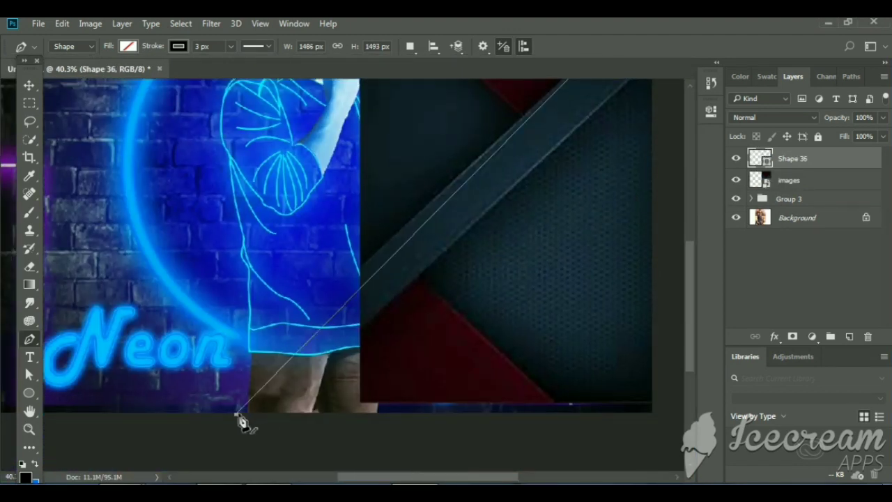
pyautogui.click(212, 414)
pyautogui.scroll(3, 558, 195)
pyautogui.click(603, 128)
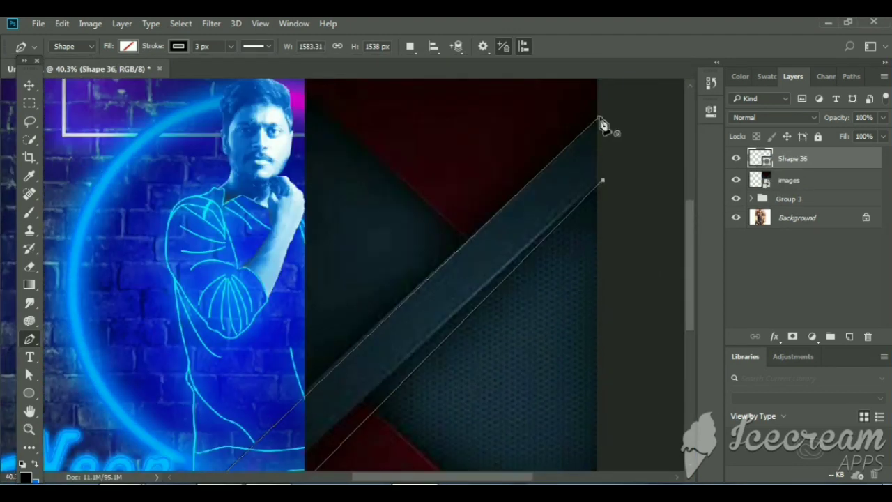
pyautogui.scroll(-3, 269, 398)
pyautogui.press('a')
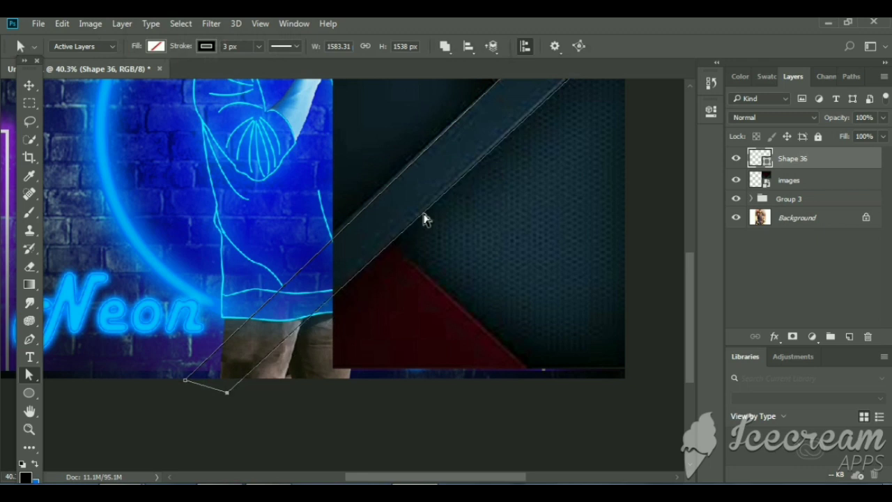
pyautogui.scroll(2, 424, 219)
# Apply the neon glow layer style, including colour overlay, to the stripe
pyautogui.rightClick(813, 158)
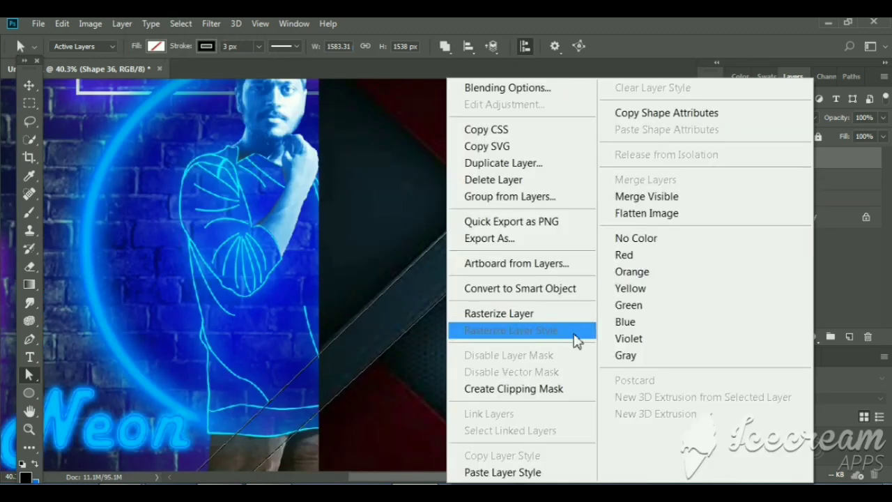
pyautogui.press('Escape')
pyautogui.doubleClick(802, 188)
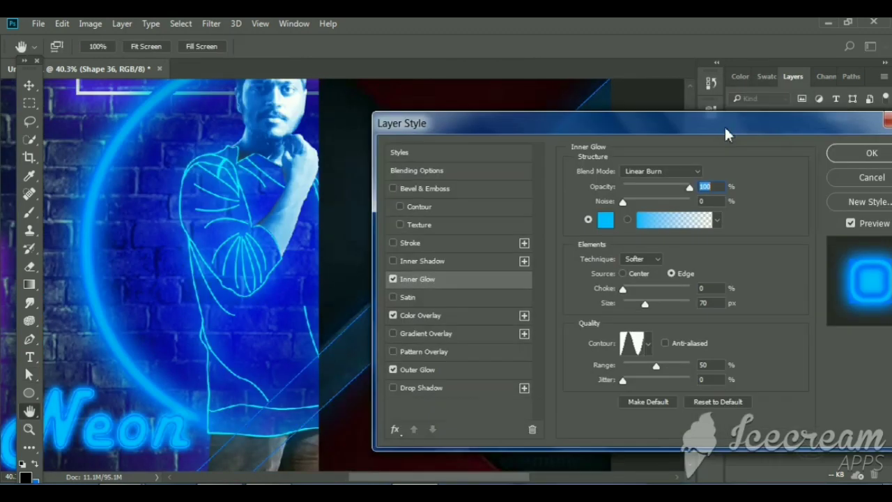
pyautogui.moveTo(725, 133); pyautogui.dragTo(711, 312)
pyautogui.moveTo(418, 302); pyautogui.dragTo(226, 253)
pyautogui.click(60, 440)
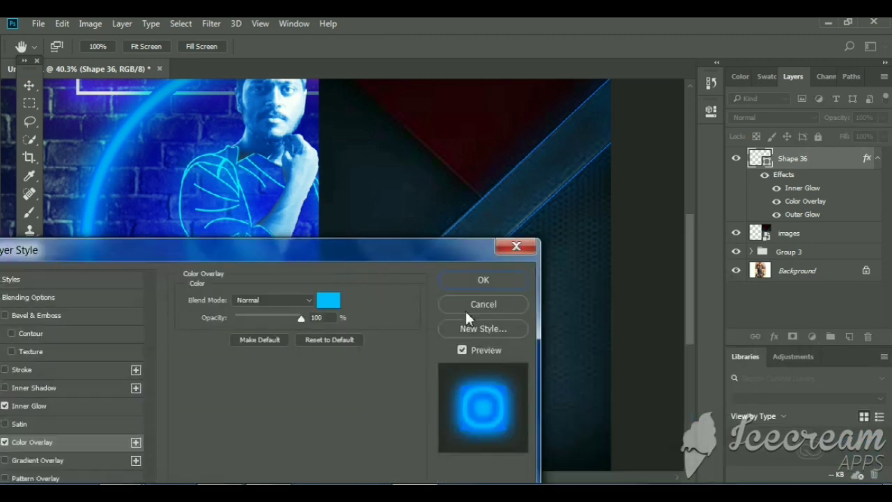
pyautogui.click(475, 307)
# Set the stripe's fill to black with the reference image hidden
pyautogui.press('a')
pyautogui.click(157, 49)
pyautogui.click(178, 148)
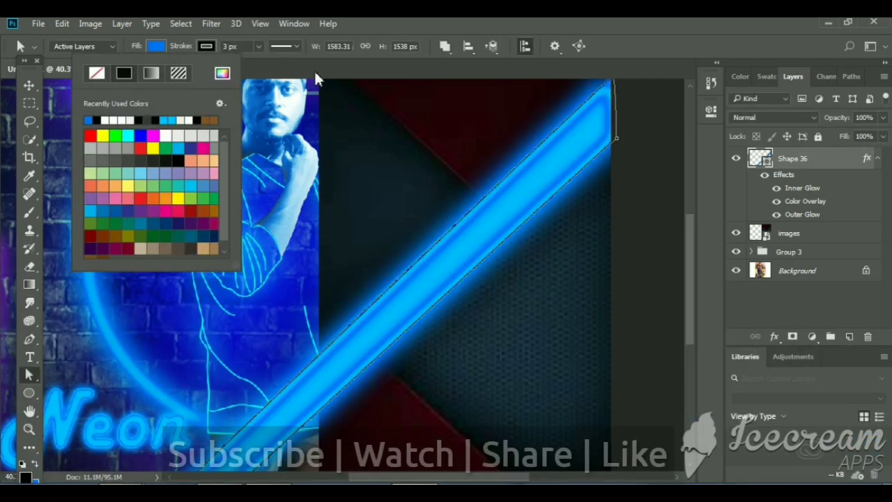
pyautogui.hotkey('ctrl', '0')
pyautogui.click(736, 233)
pyautogui.click(157, 46)
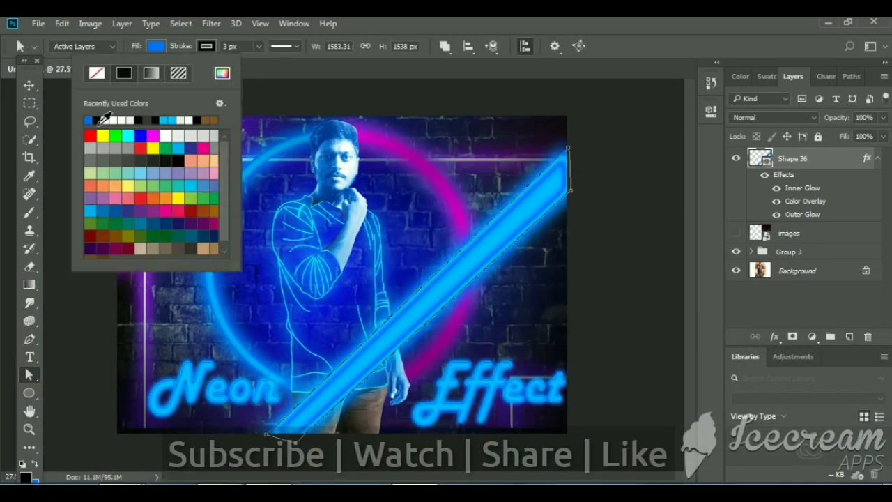
pyautogui.doubleClick(93, 120)
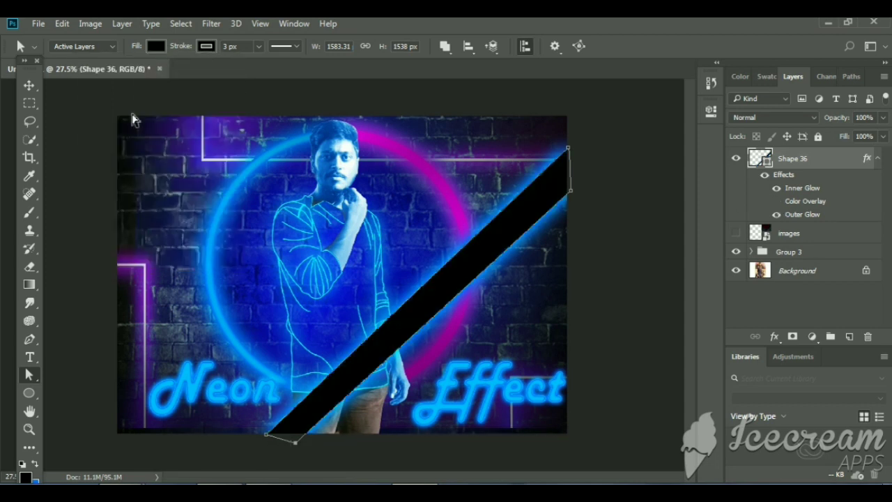
# Move the stripe layer into Group 3 behind the man
pyautogui.press('v')
pyautogui.click(753, 251)
pyautogui.scroll(-5, 802, 279)
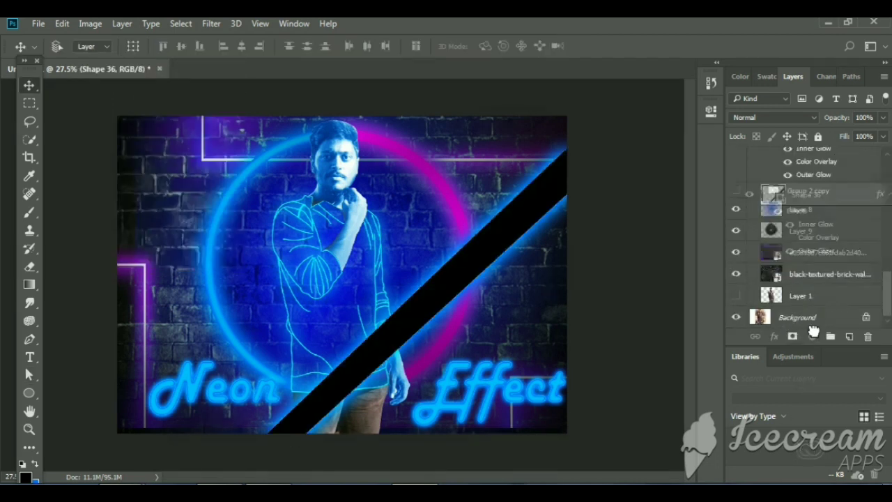
pyautogui.moveTo(801, 221)
pyautogui.mouseDown()
pyautogui.moveTo(815, 145)
pyautogui.moveTo(814, 203)
pyautogui.mouseUp()
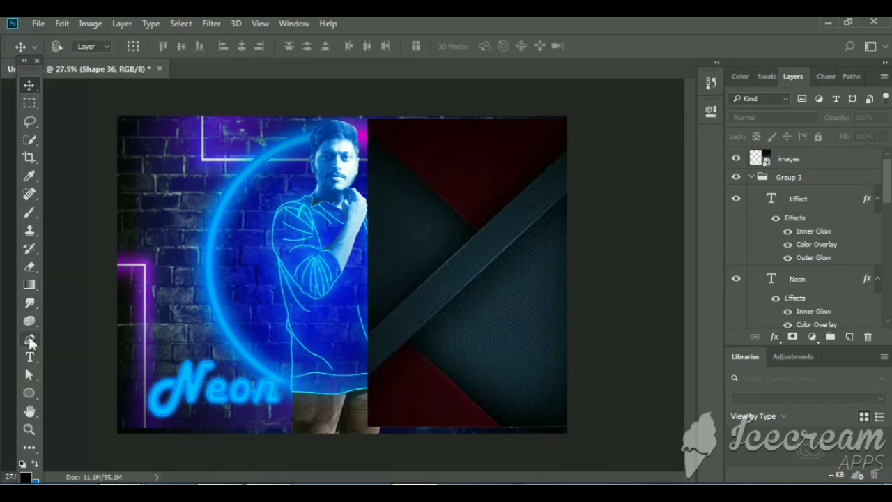
# Pen-draw a V-shaped path as Shape 37 and paste the neon glow style onto it
pyautogui.click(30, 340)
pyautogui.click(568, 145)
pyautogui.click(587, 108)
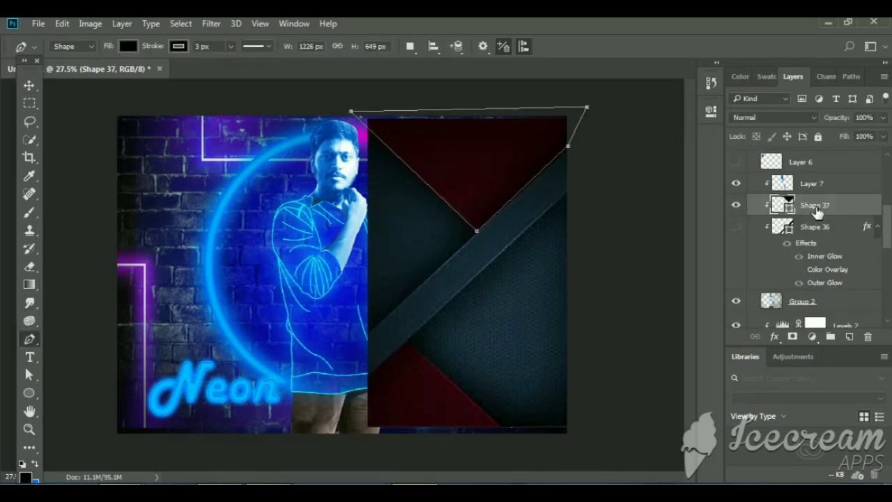
pyautogui.rightClick(805, 199)
pyautogui.click(498, 472)
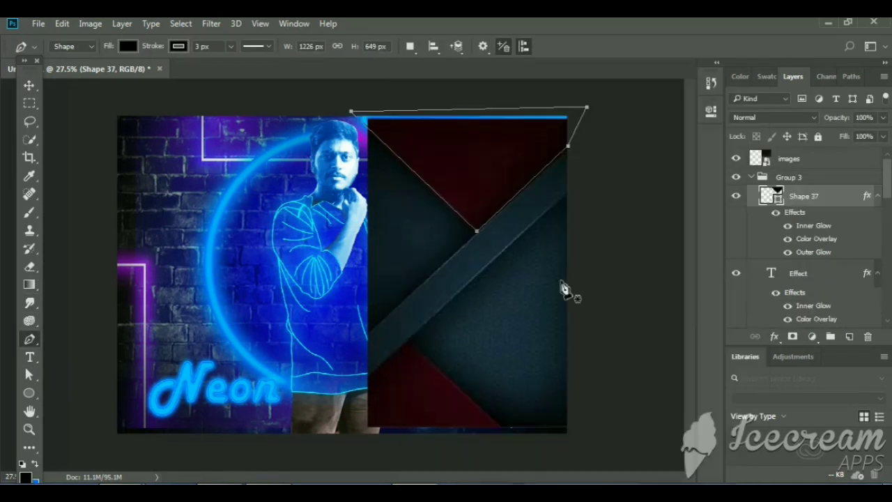
# Set Shape 37's fill to No Color, keeping its colour overlay on
pyautogui.click(736, 159)
pyautogui.click(788, 239)
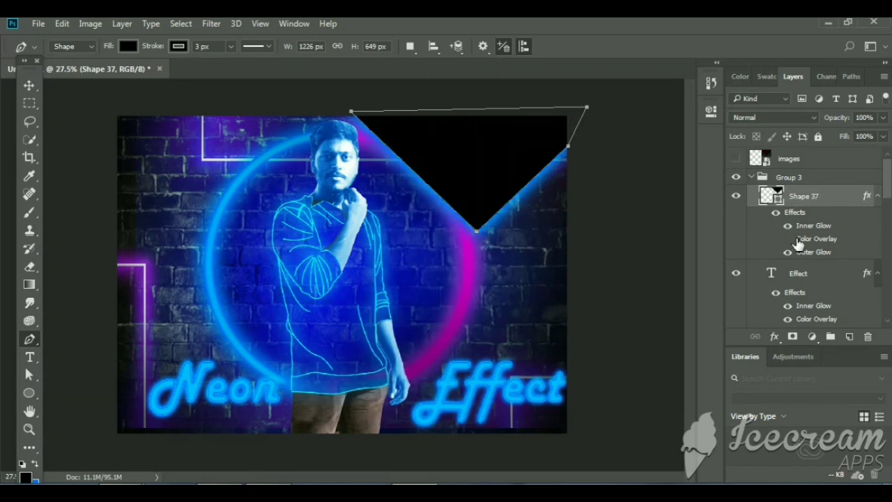
pyautogui.click(127, 46)
pyautogui.click(59, 70)
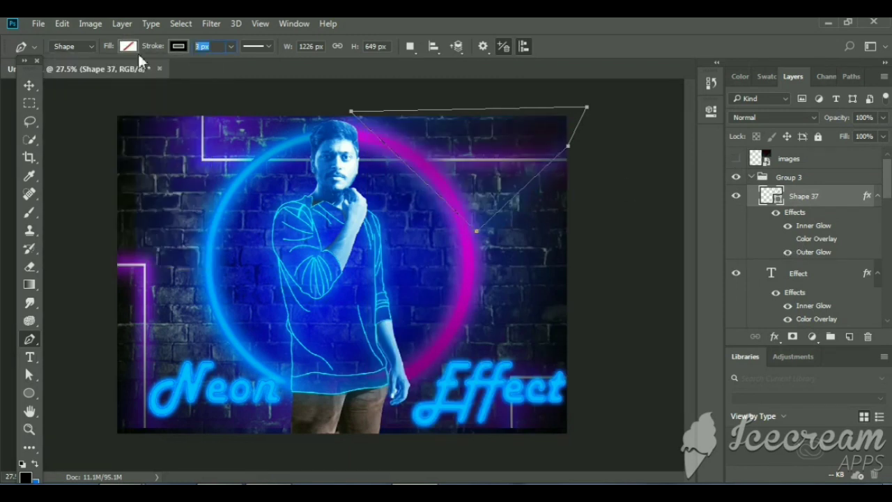
pyautogui.click(789, 239)
pyautogui.press('v')
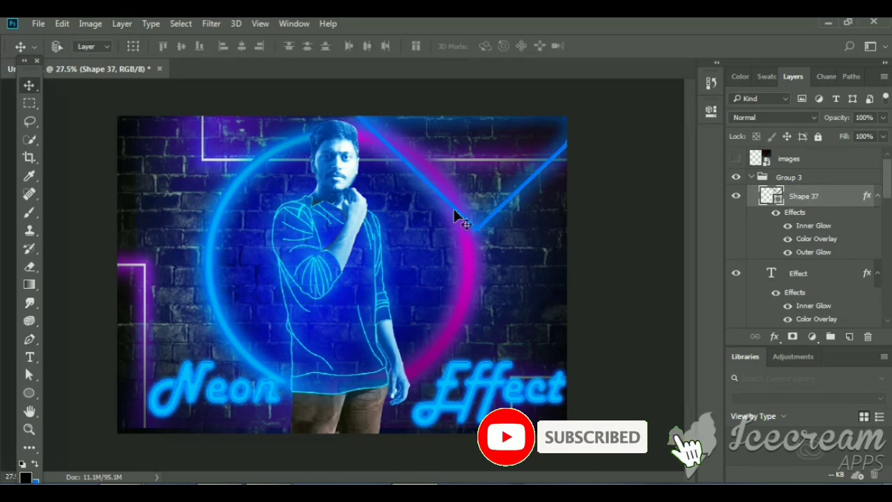
pyautogui.click(736, 158)
# Start a new pen line along the reference image's lower band
pyautogui.click(29, 340)
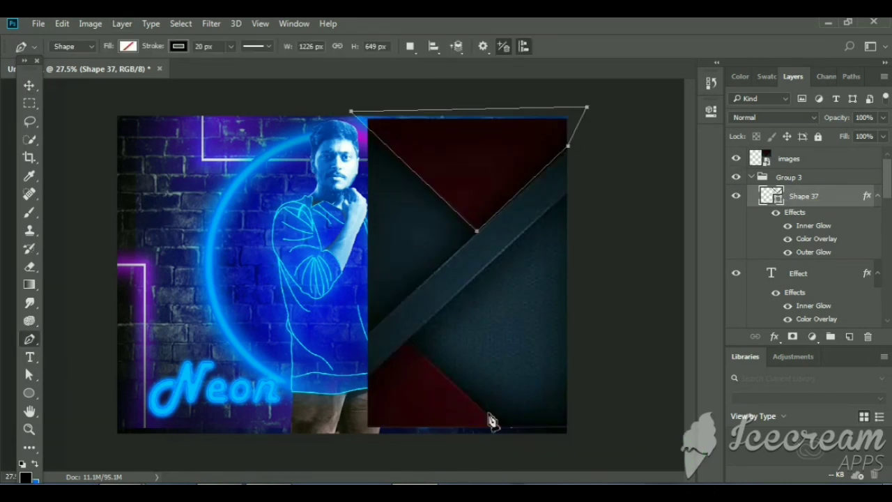
pyautogui.click(521, 443)
pyautogui.click(408, 345)
# Copy the neon glow onto Shape 38, rotate it 90° and place it along the top-left edge
pyautogui.moveTo(865, 219); pyautogui.dragTo(864, 196)
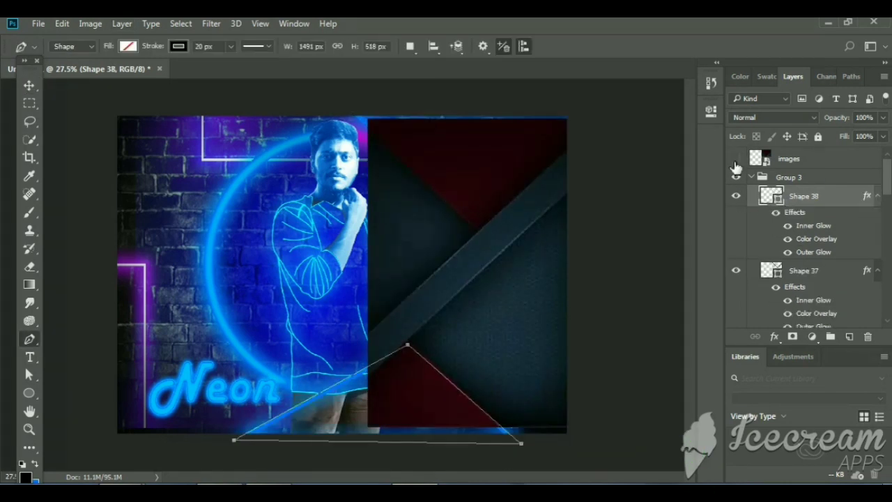
pyautogui.click(736, 158)
pyautogui.press('v')
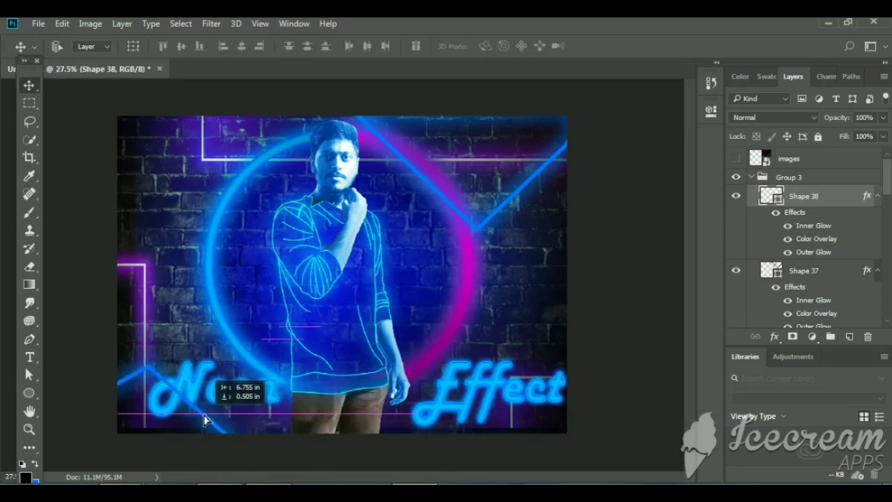
pyautogui.moveTo(518, 378); pyautogui.dragTo(167, 157)
pyautogui.hotkey('ctrl', 't')
pyautogui.rightClick(145, 157)
pyautogui.click(198, 347)
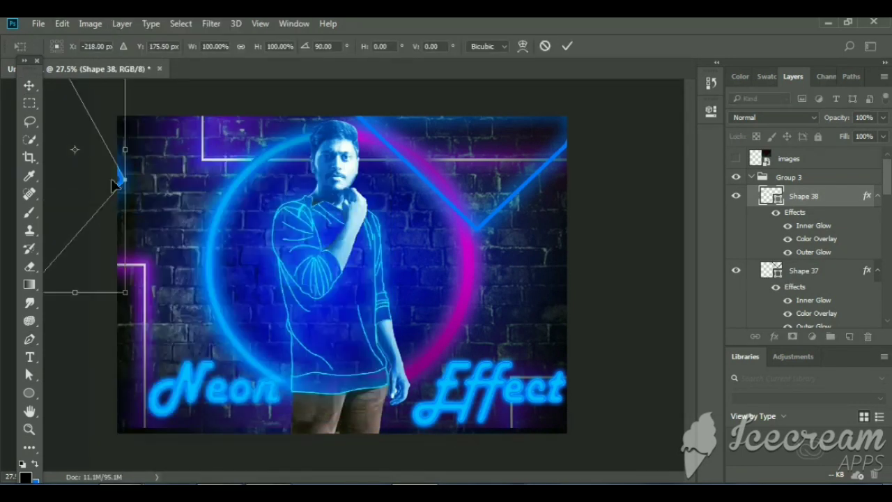
pyautogui.moveTo(115, 185); pyautogui.dragTo(168, 159)
pyautogui.press('Return')
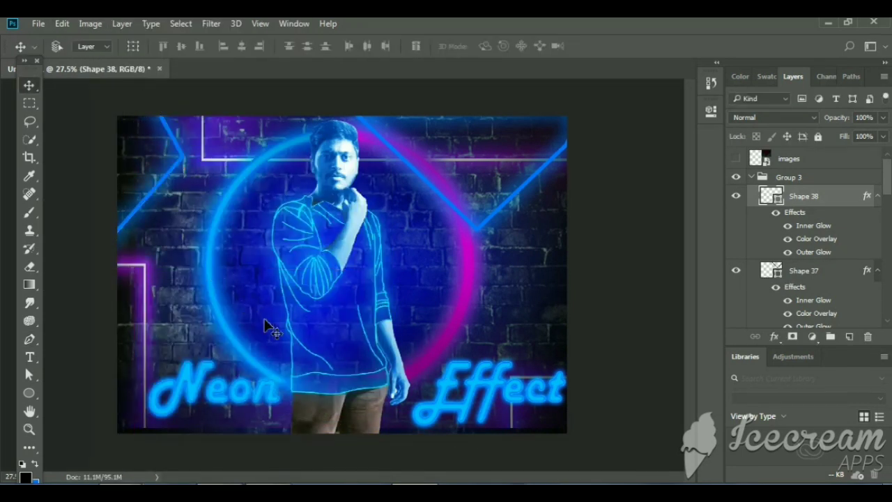